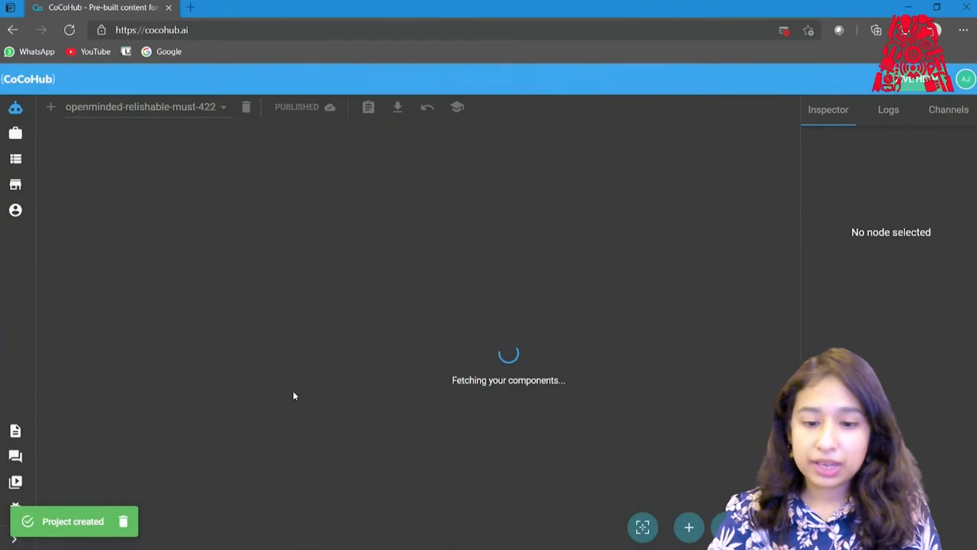
# Pan the canvas and move the Entry node up and to the left.
pyautogui.moveTo(464, 272); pyautogui.dragTo(326, 254)
pyautogui.moveTo(172, 305); pyautogui.dragTo(148, 273)
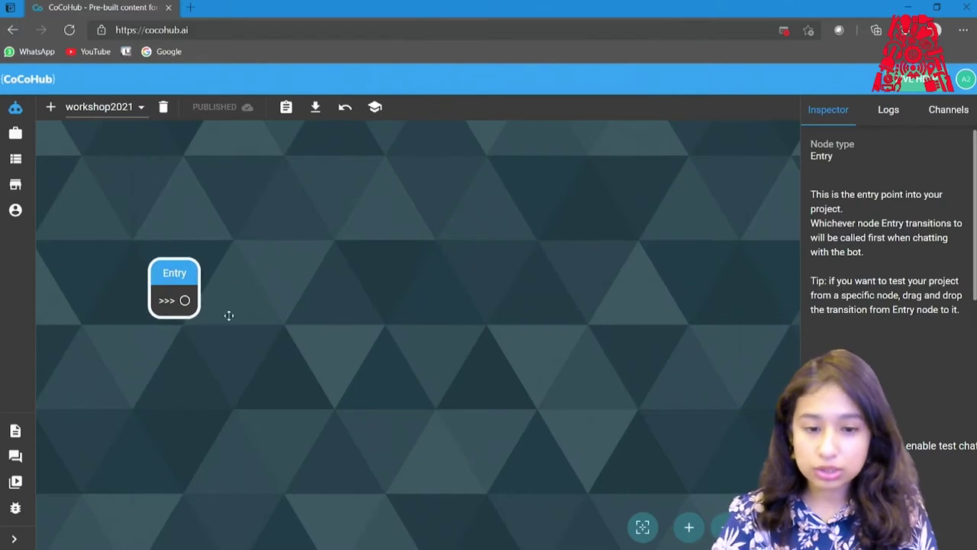
pyautogui.moveTo(149, 275)
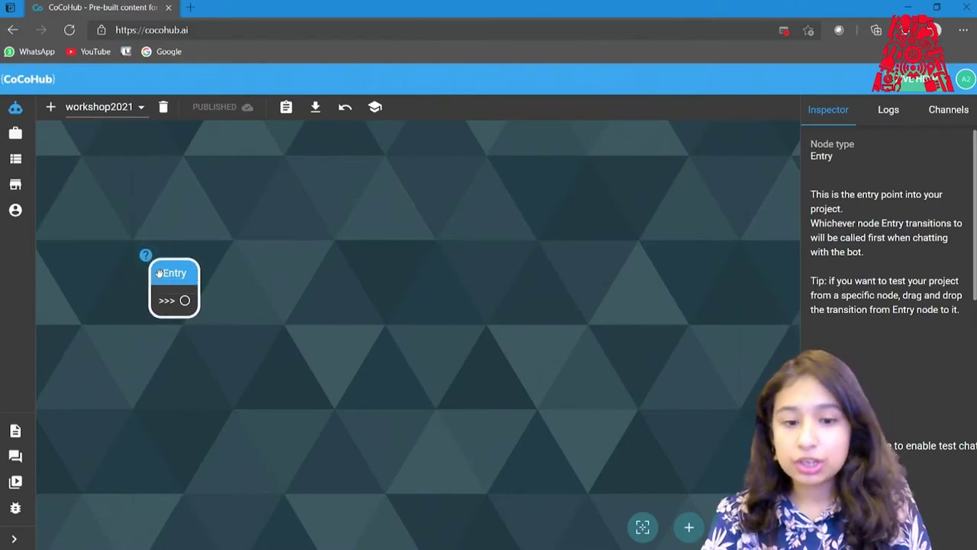
pyautogui.moveTo(190, 281); pyautogui.dragTo(177, 264)
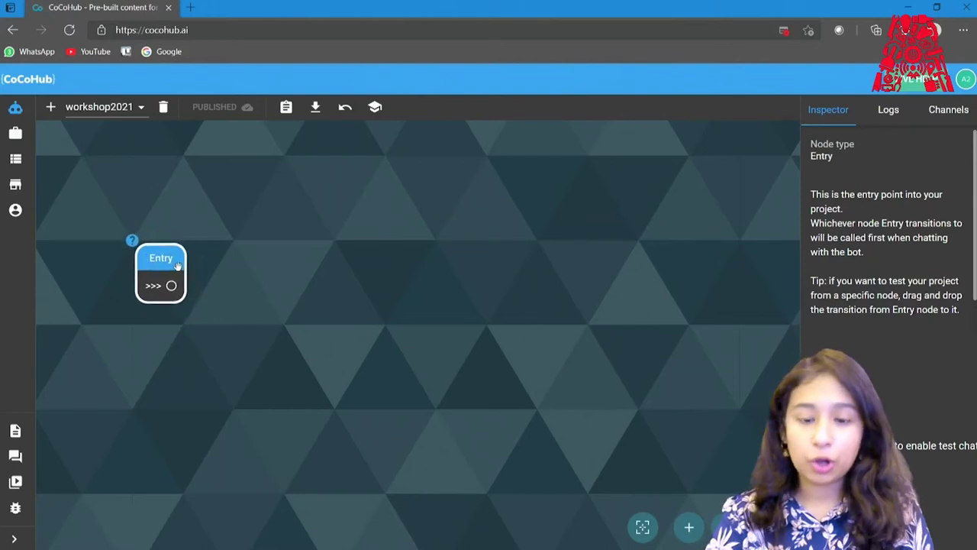
# Add a Say node beside Entry whose line reads 'Hey everyone. can you see me?'.
pyautogui.doubleClick(310, 194)
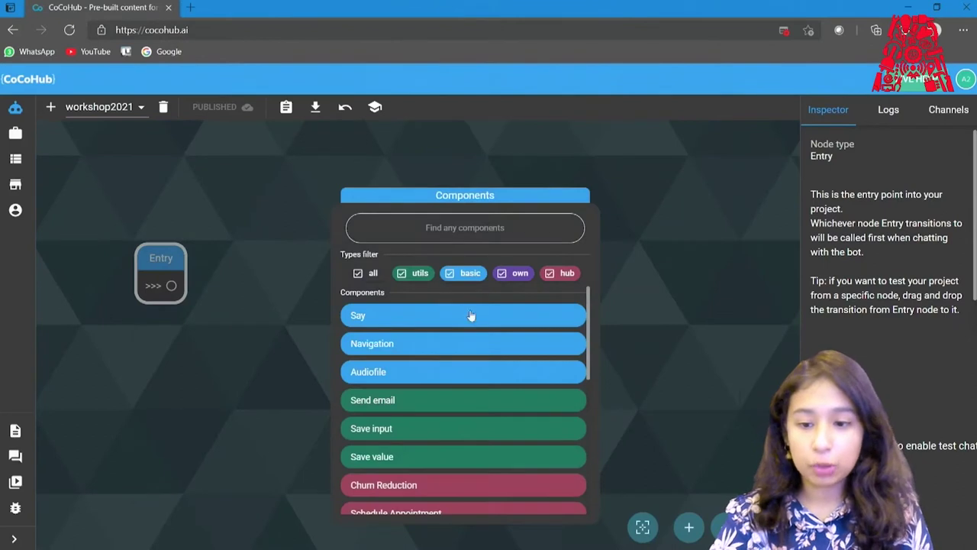
pyautogui.moveTo(588, 307); pyautogui.dragTo(587, 286)
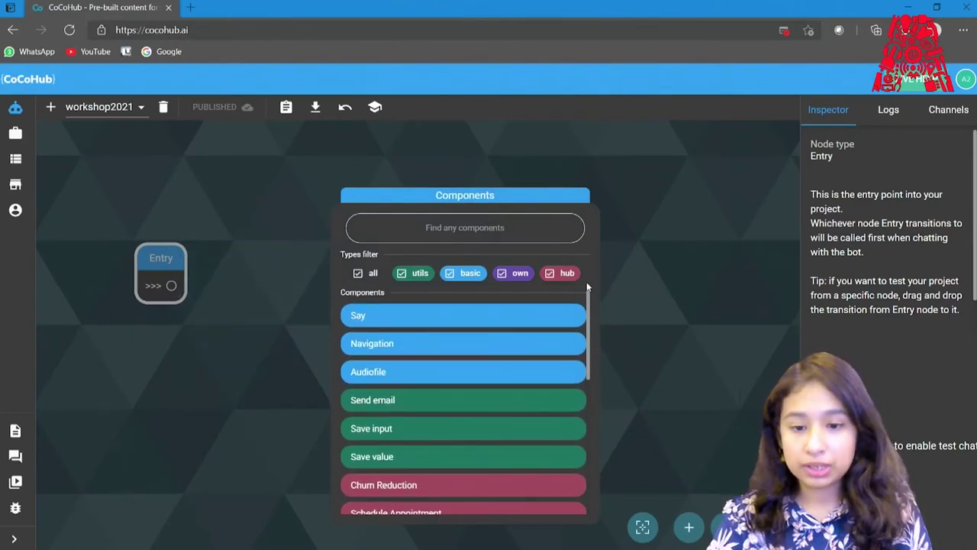
pyautogui.click(479, 318)
pyautogui.moveTo(393, 211); pyautogui.dragTo(281, 218)
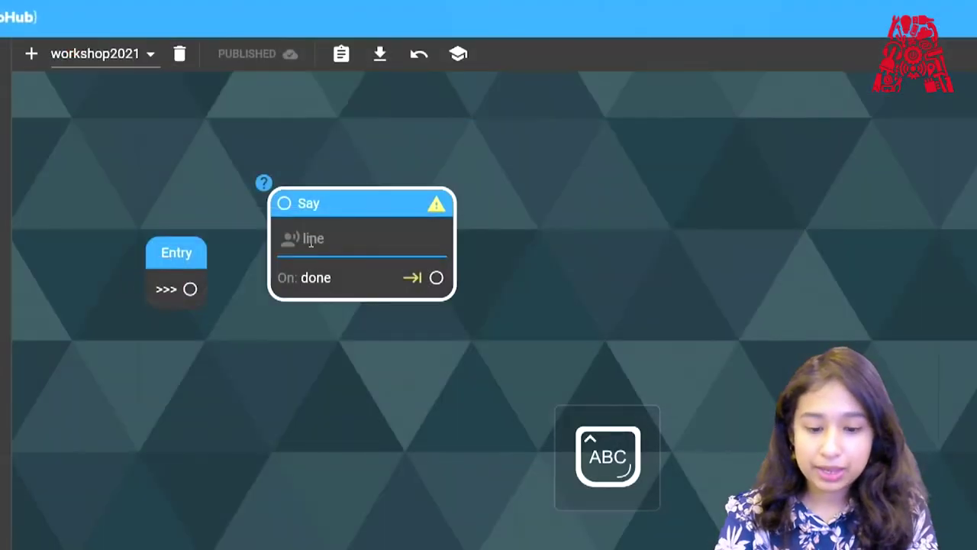
pyautogui.write('Hey everyone. can')
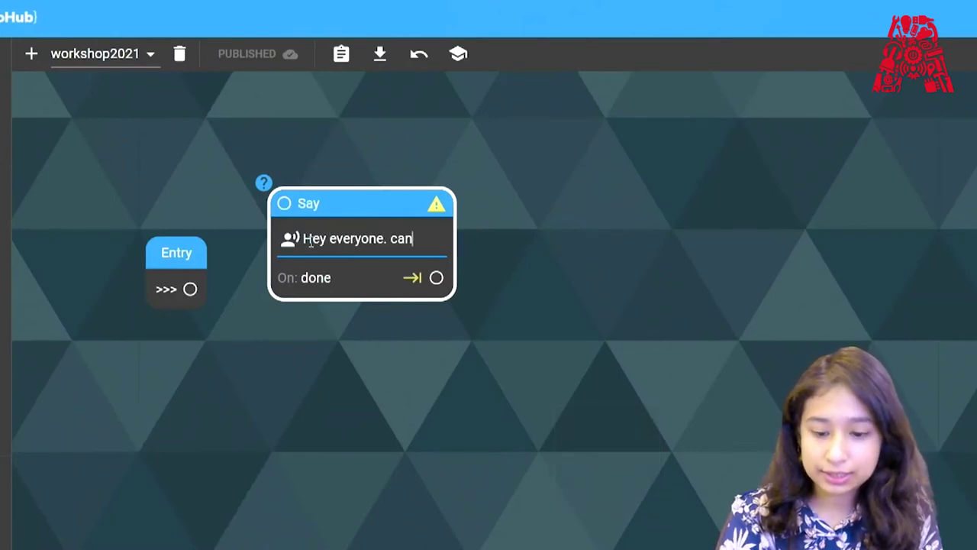
pyautogui.write(' you see me?')
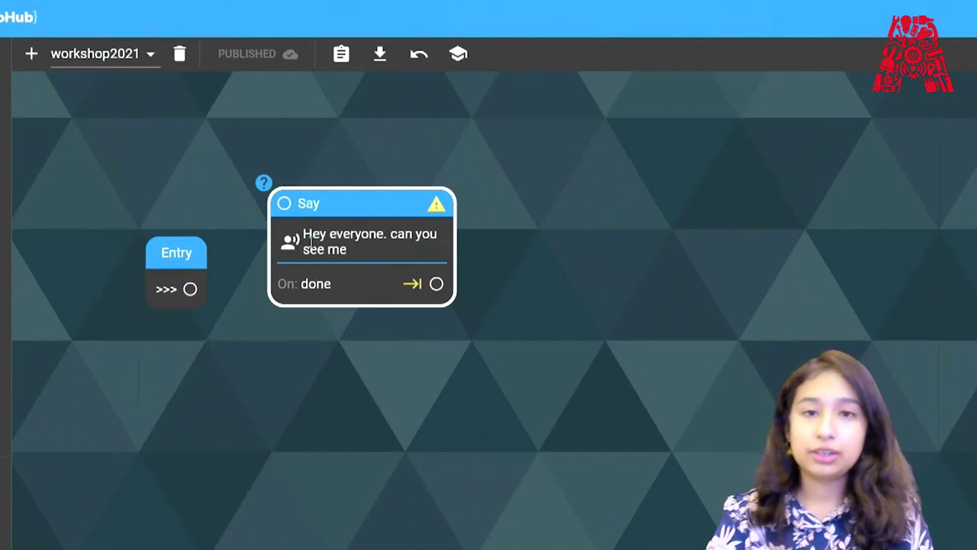
pyautogui.doubleClick(500, 284)
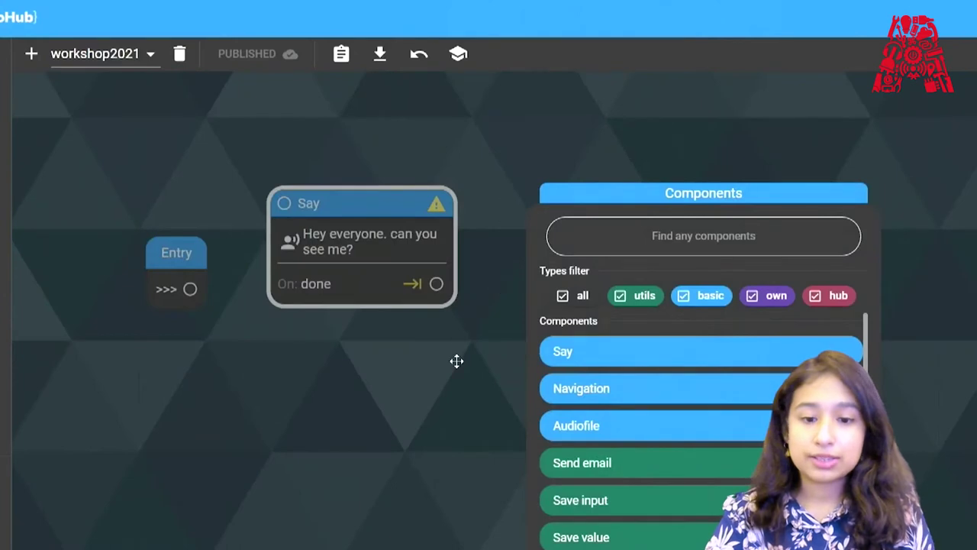
# Connect Entry to the greeting Say node, send a test chat message, then restart the chat.
pyautogui.click(457, 361)
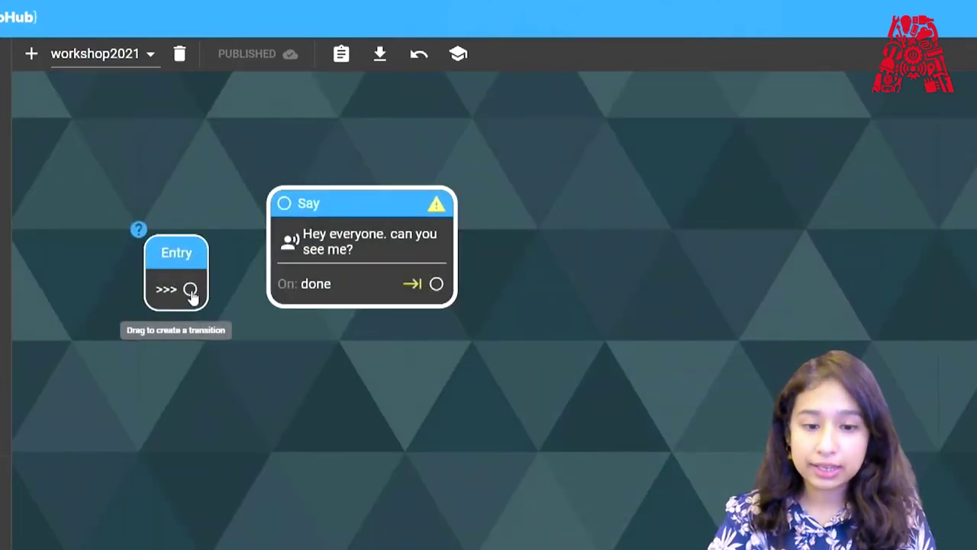
pyautogui.moveTo(190, 289); pyautogui.dragTo(274, 196)
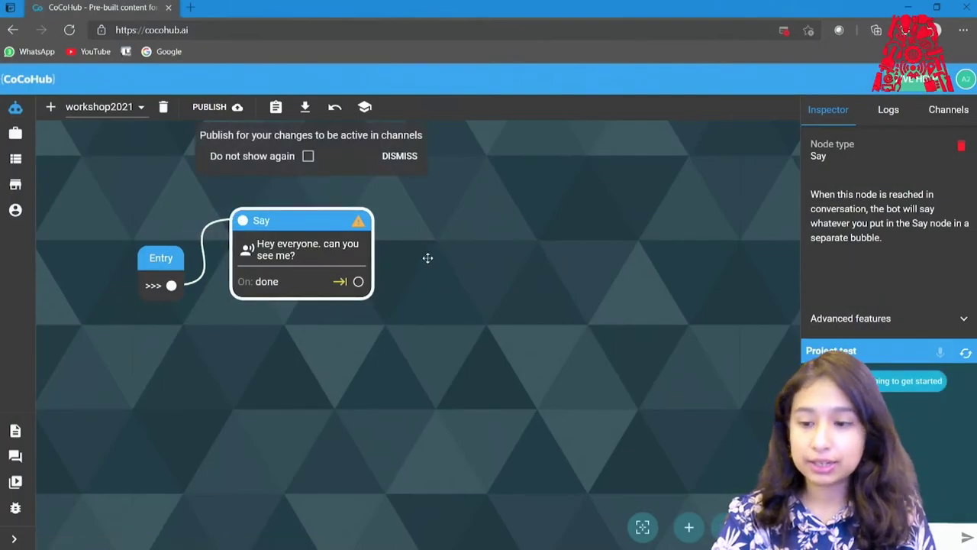
pyautogui.click(890, 538)
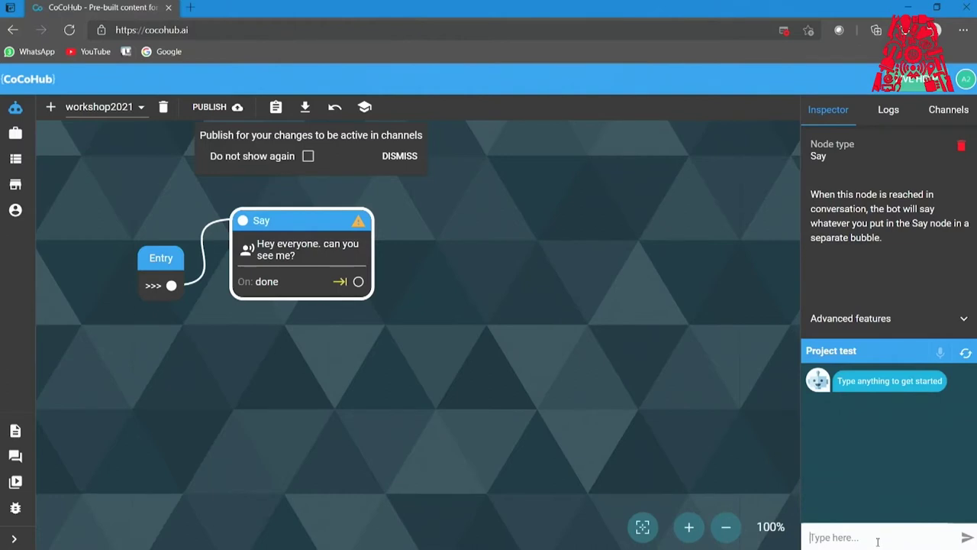
pyautogui.press('Return')
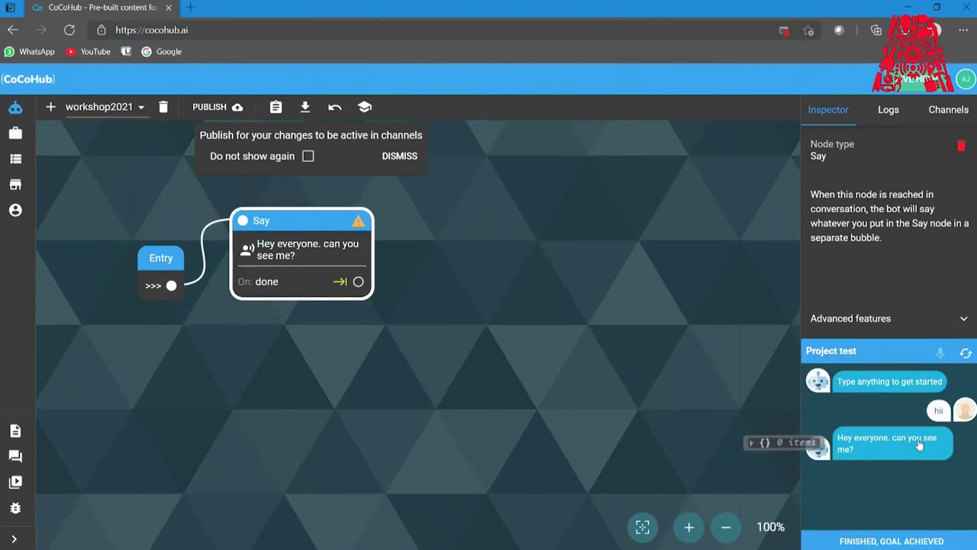
pyautogui.click(879, 539)
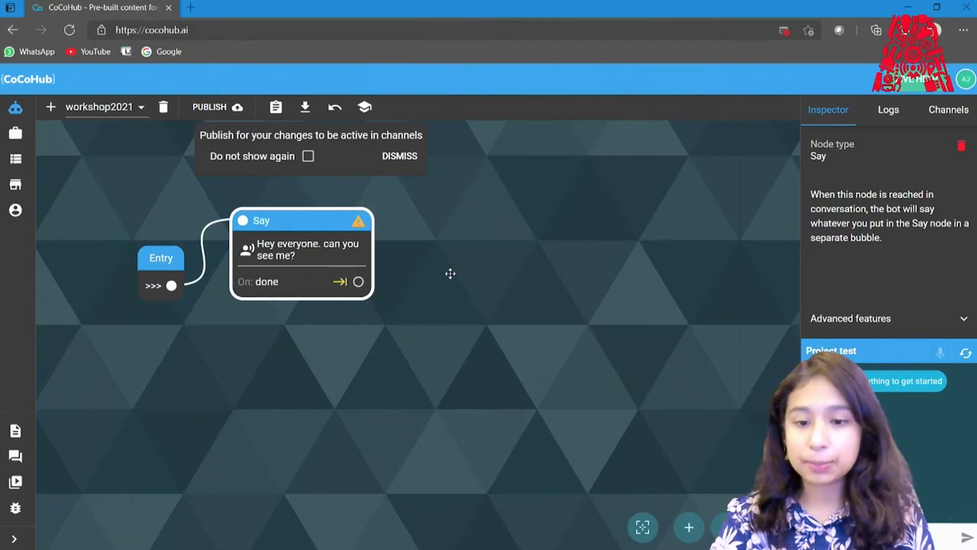
# Add a Navigation node with yes and no intent branches, fed by the greeting's done output.
pyautogui.doubleClick(450, 273)
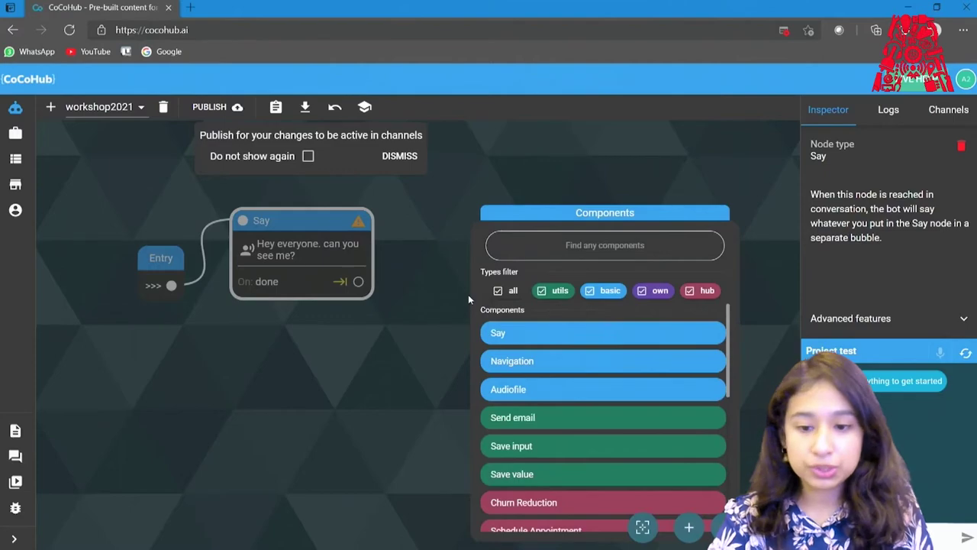
pyautogui.click(503, 360)
pyautogui.moveTo(240, 406); pyautogui.dragTo(196, 155)
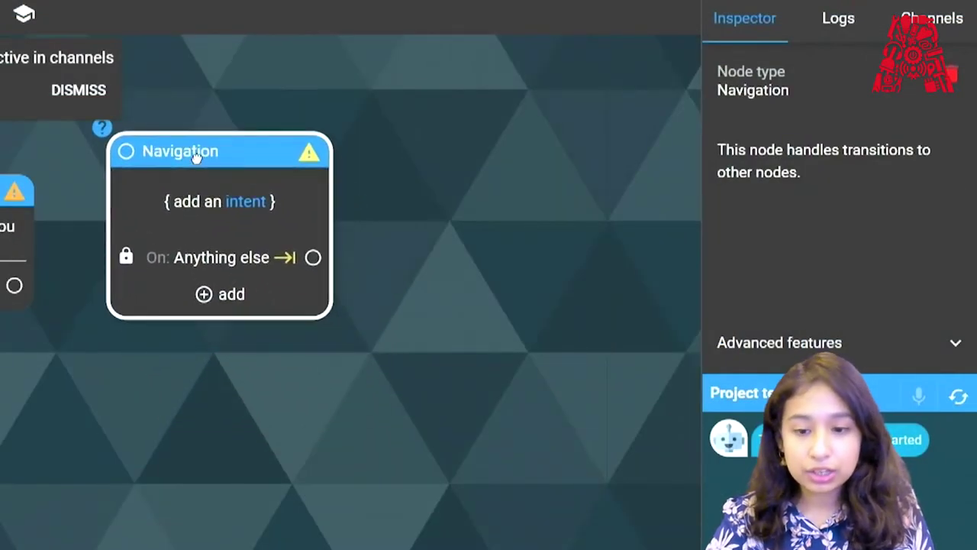
pyautogui.click(204, 296)
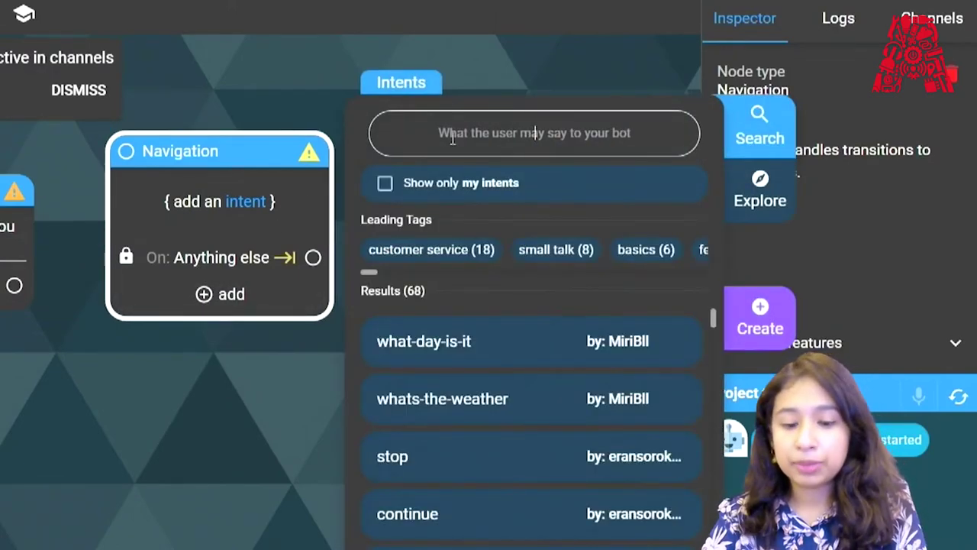
pyautogui.write('yes')
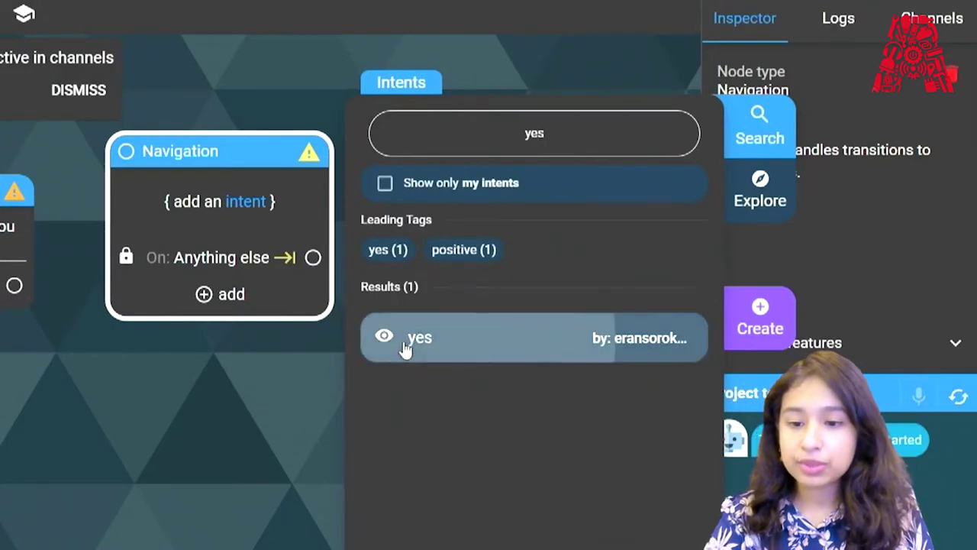
pyautogui.click(405, 345)
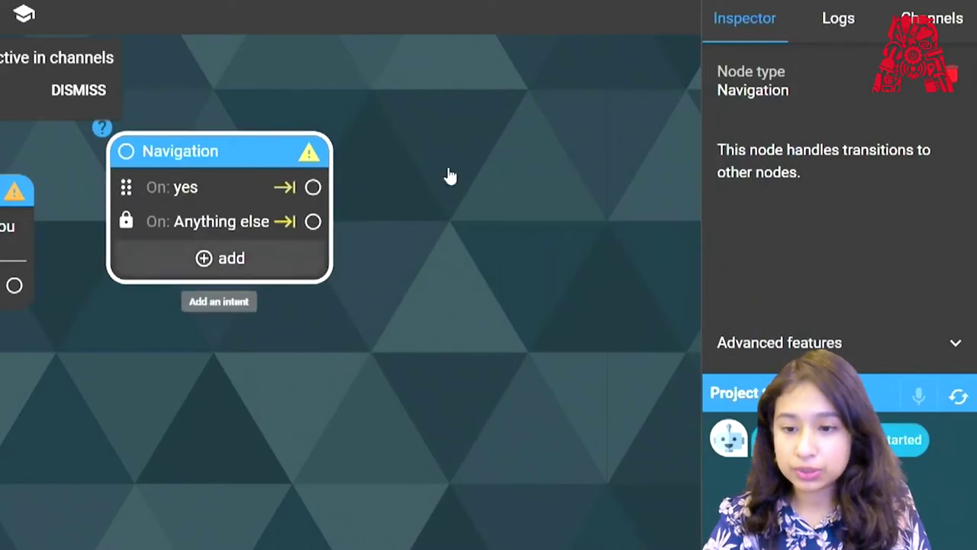
pyautogui.write('no')
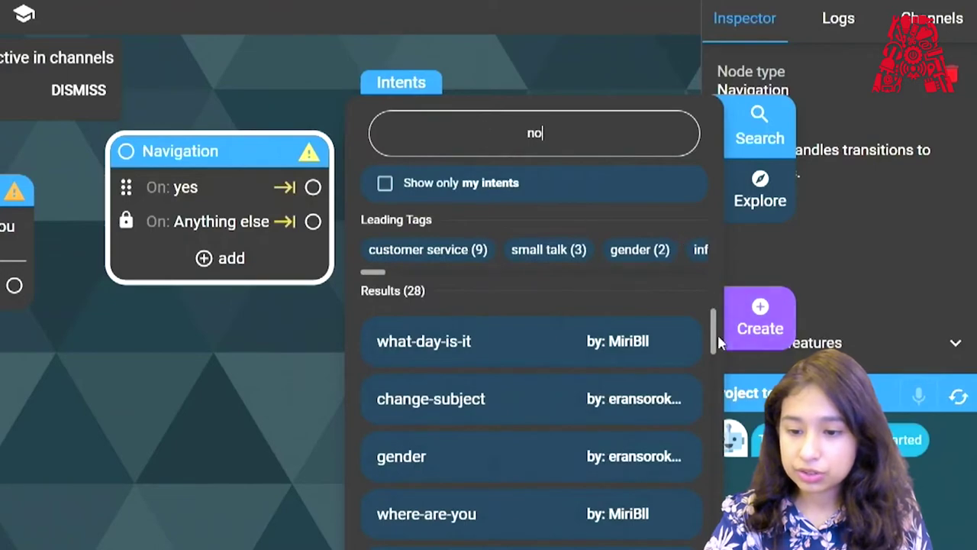
pyautogui.moveTo(714, 336); pyautogui.dragTo(711, 447)
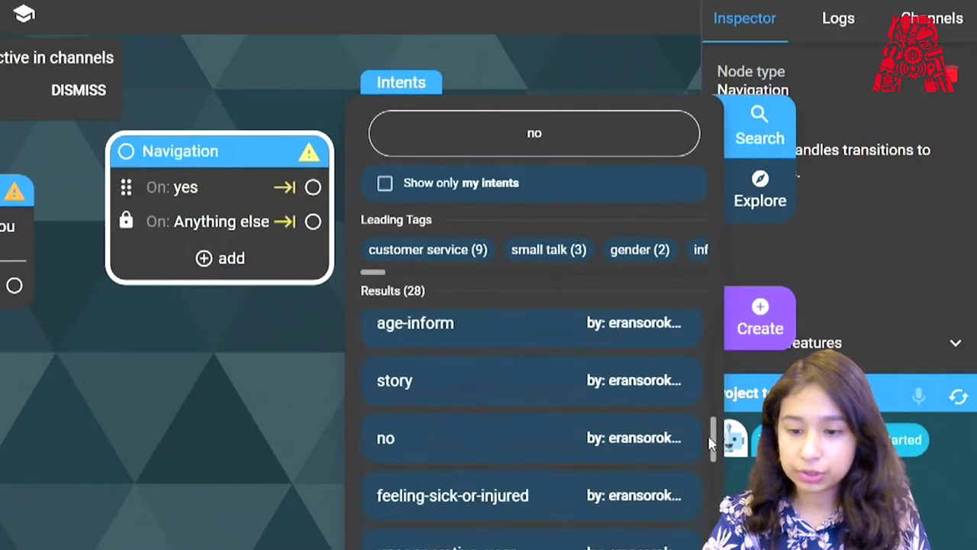
pyautogui.click(475, 451)
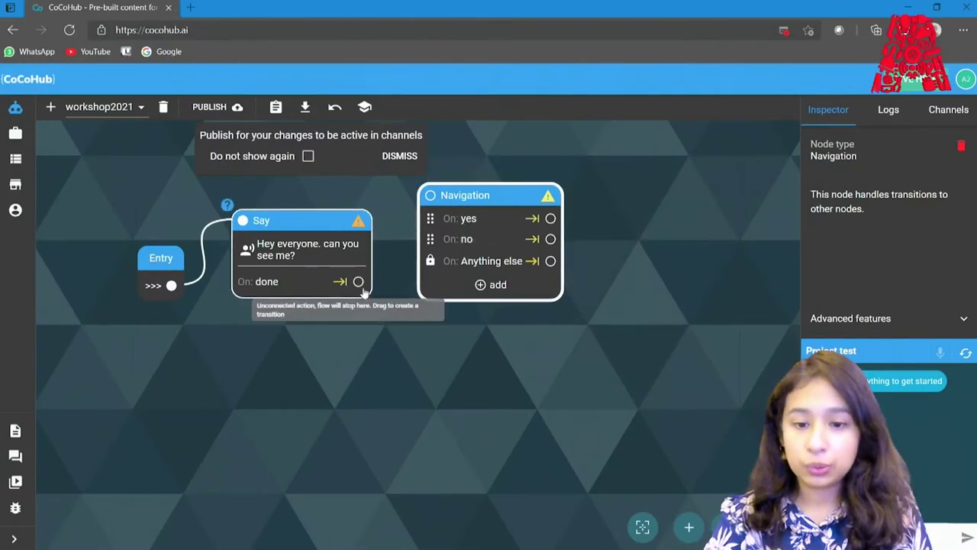
pyautogui.moveTo(359, 281); pyautogui.dragTo(252, 362)
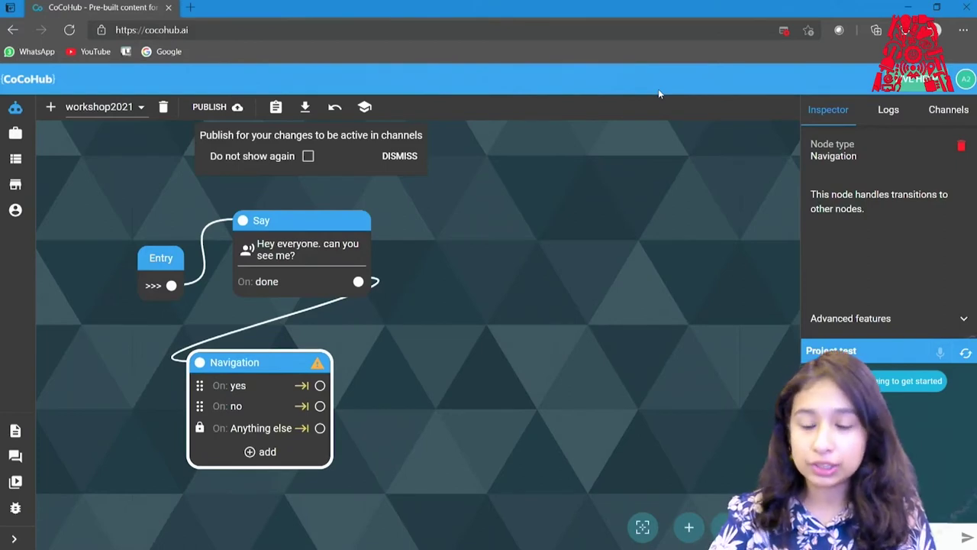
# Add a second Say node right of the greeting, typing 'Thats great. I am Mia. whats your name?'.
pyautogui.rightClick(540, 253)
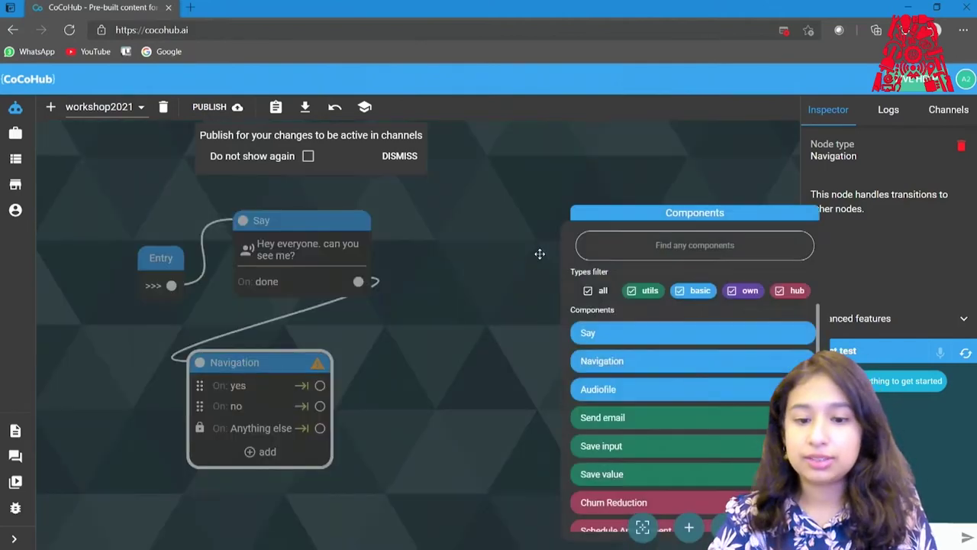
pyautogui.click(586, 332)
pyautogui.moveTo(576, 278); pyautogui.dragTo(443, 234)
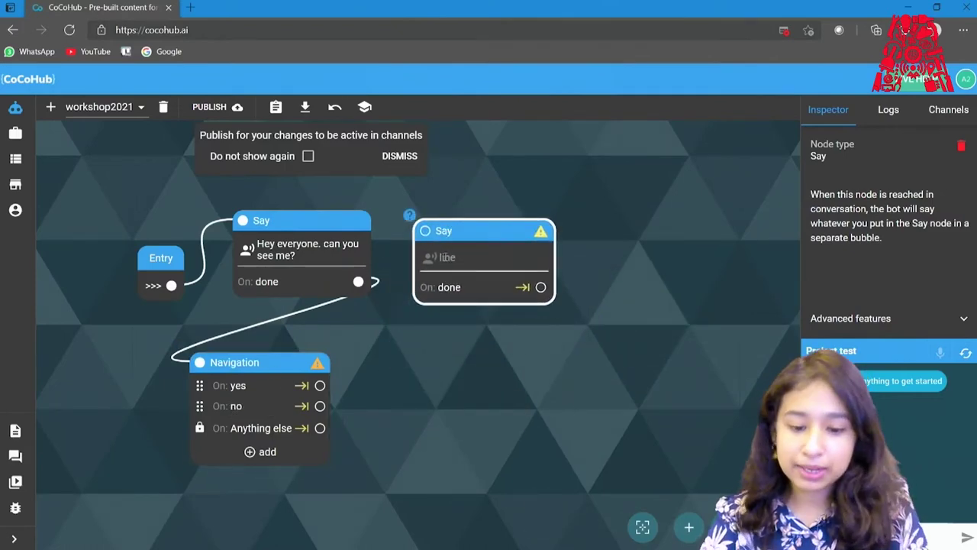
pyautogui.click(440, 258)
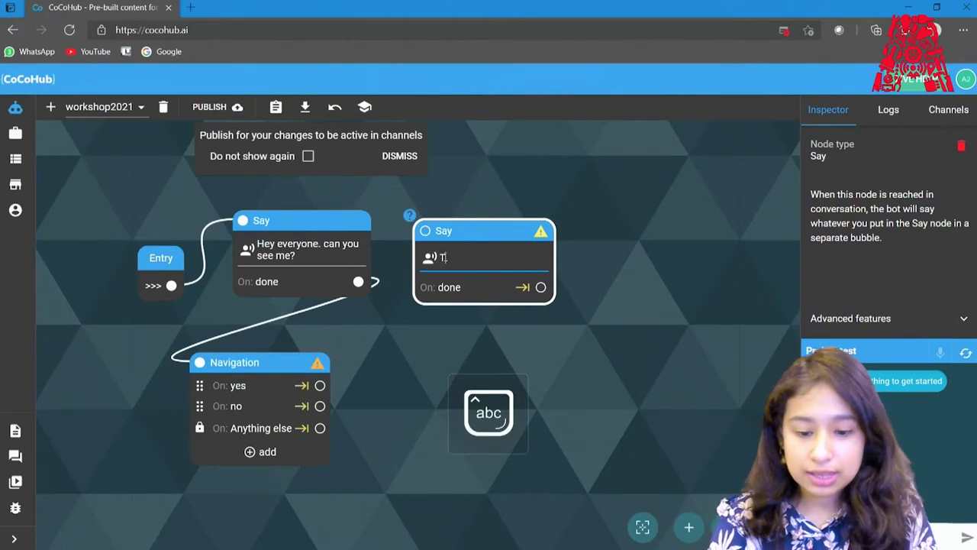
pyautogui.write('Thats ')
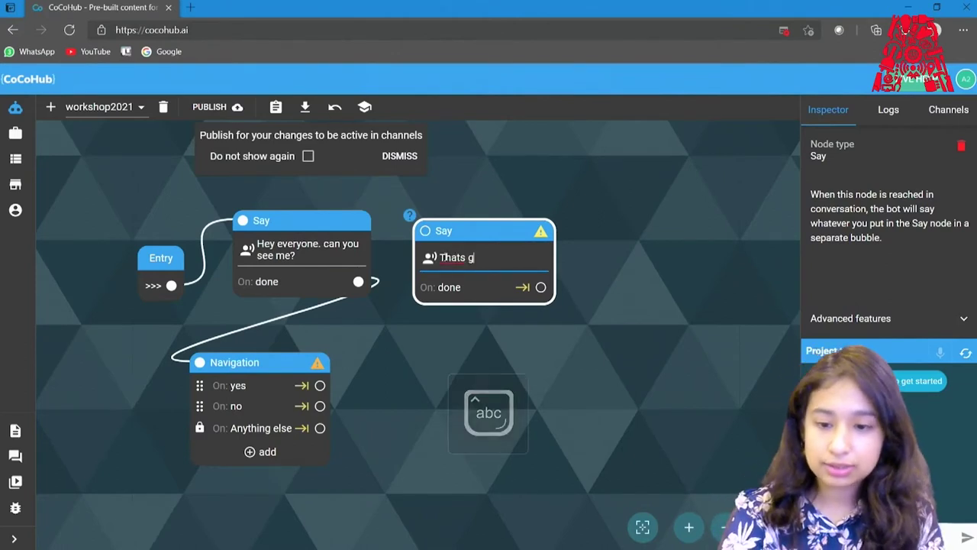
pyautogui.write('great. I am')
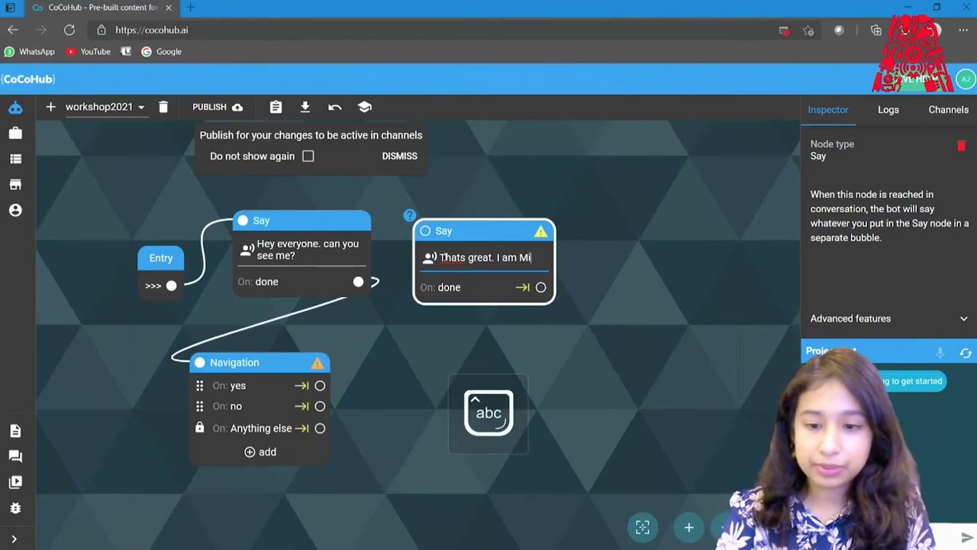
pyautogui.write('Mia. w')
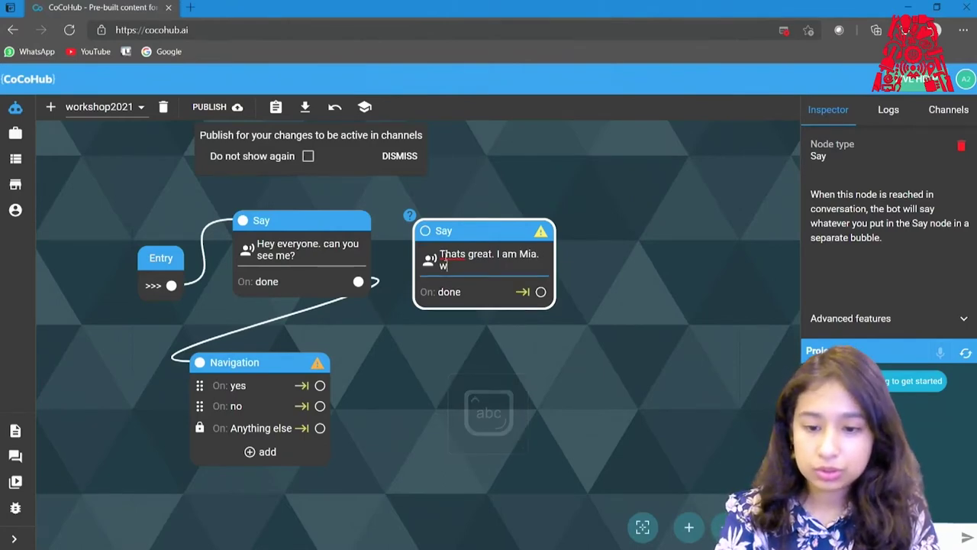
pyautogui.write('hats yo')
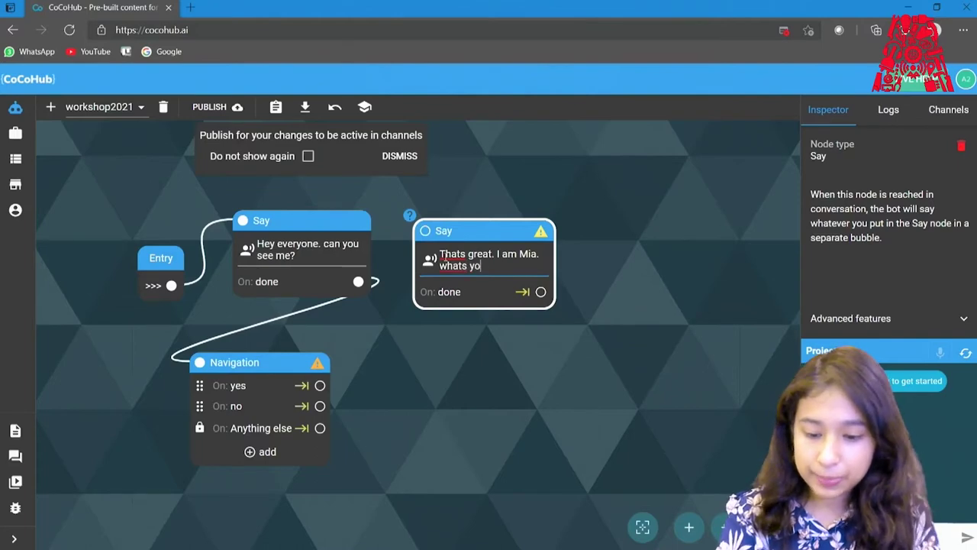
pyautogui.write('ur name?')
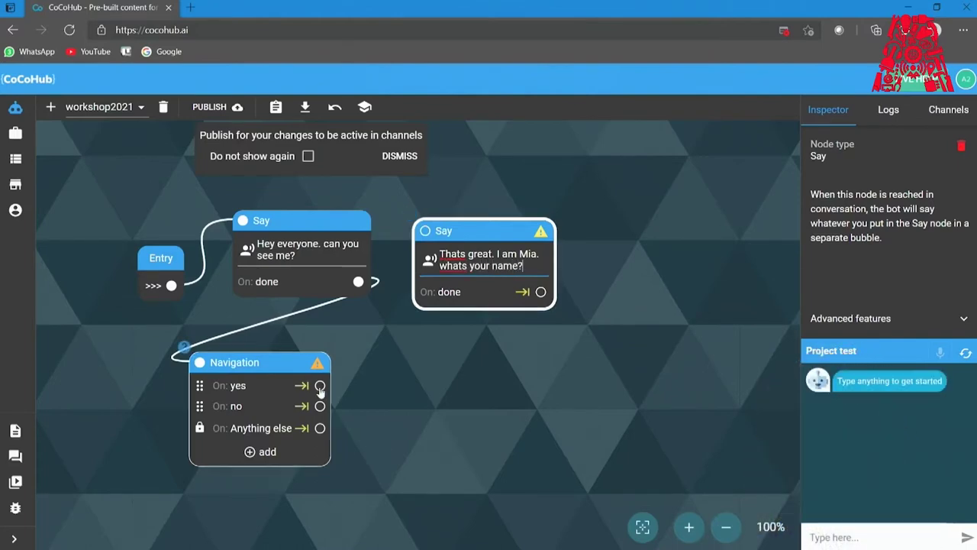
# Route the yes branch to the Mia introduction node and test it with 'hii' and 'yes'.
pyautogui.moveTo(399, 317); pyautogui.dragTo(424, 231)
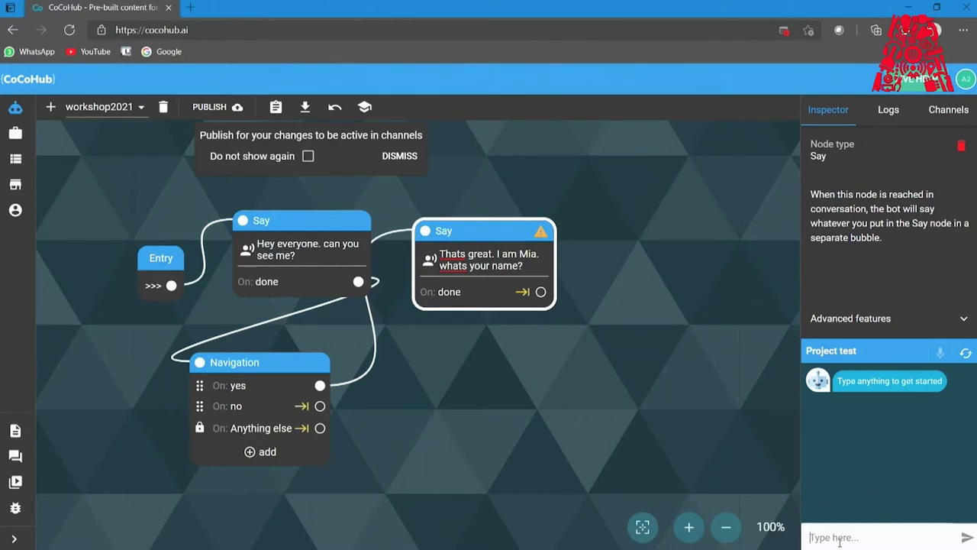
pyautogui.press('Return')
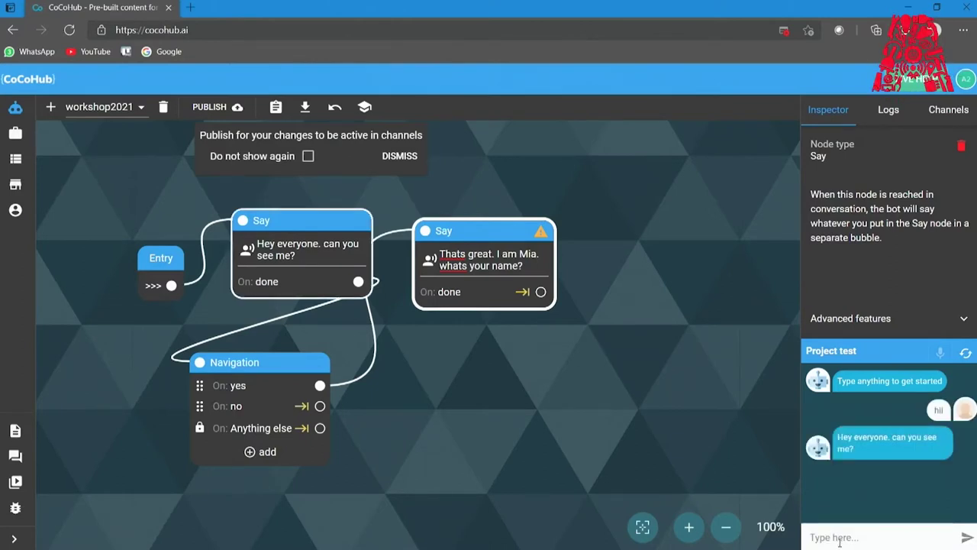
pyautogui.write('yes')
pyautogui.press('Return')
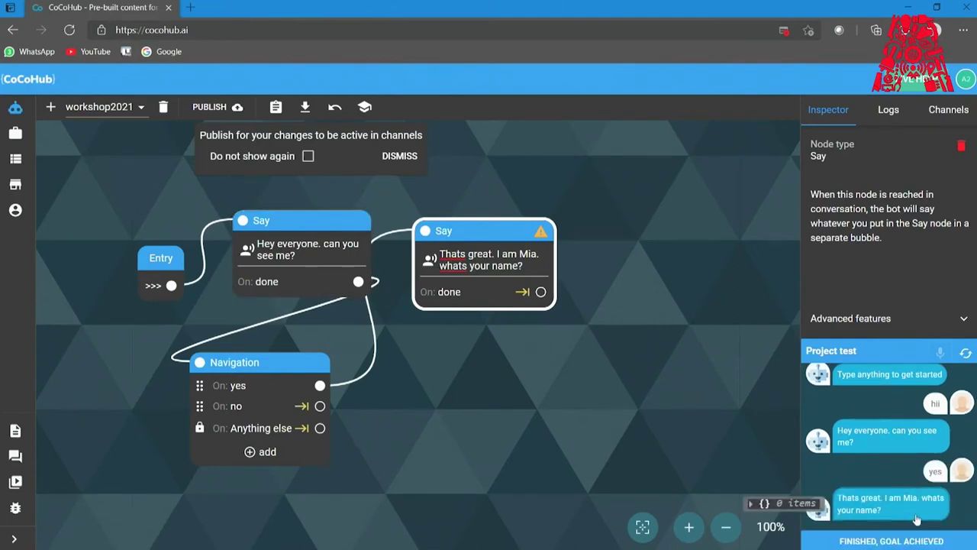
pyautogui.click(893, 541)
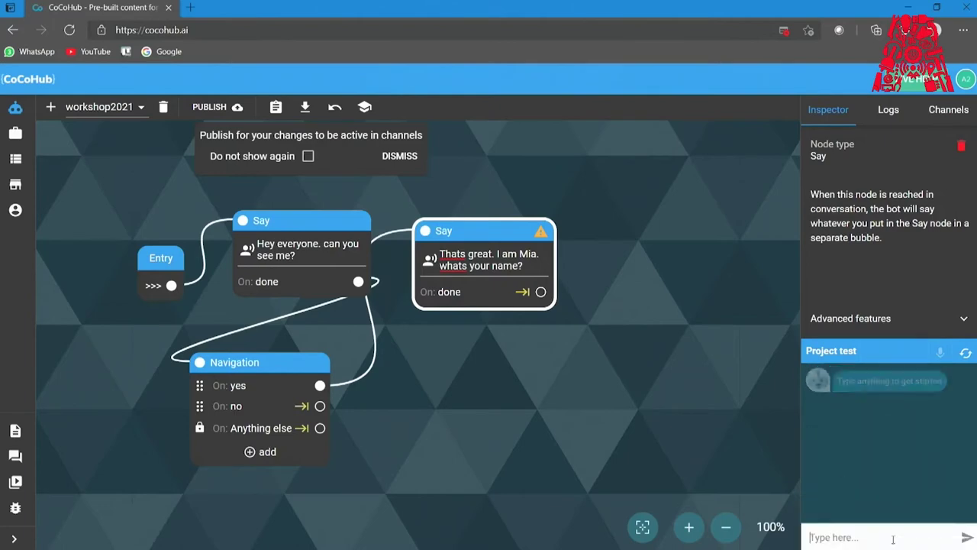
pyautogui.doubleClick(430, 387)
pyautogui.moveTo(516, 342)
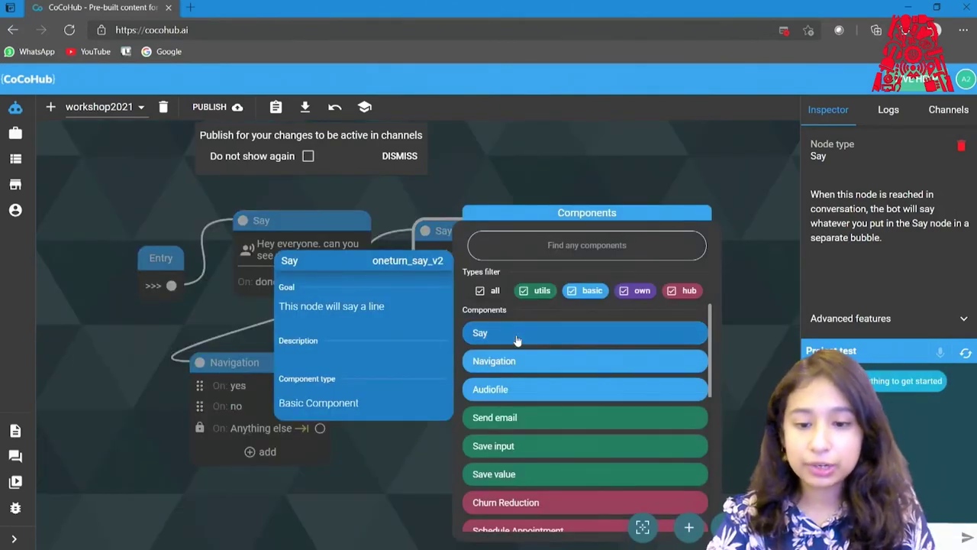
# Add a Say node with the line 'can you please check again'.
pyautogui.click(516, 336)
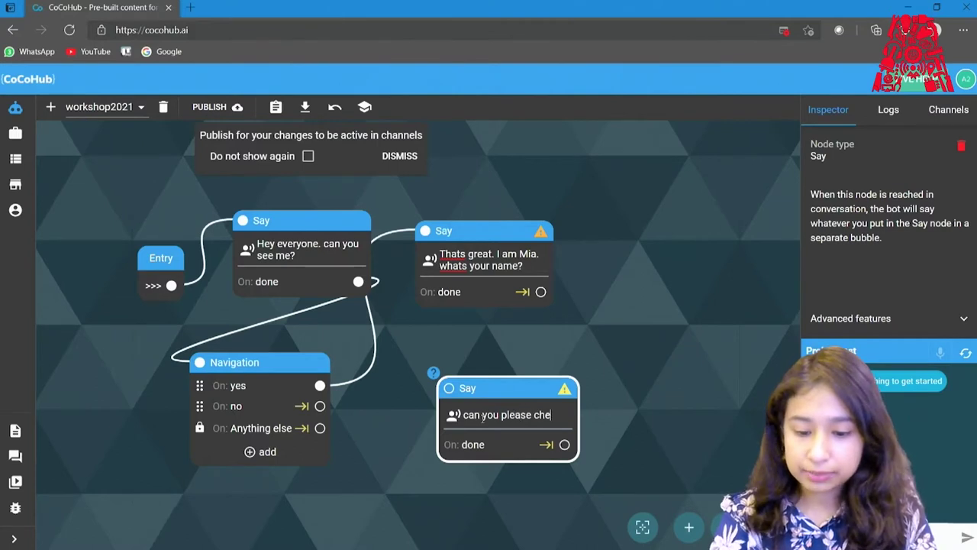
pyautogui.write('aga')
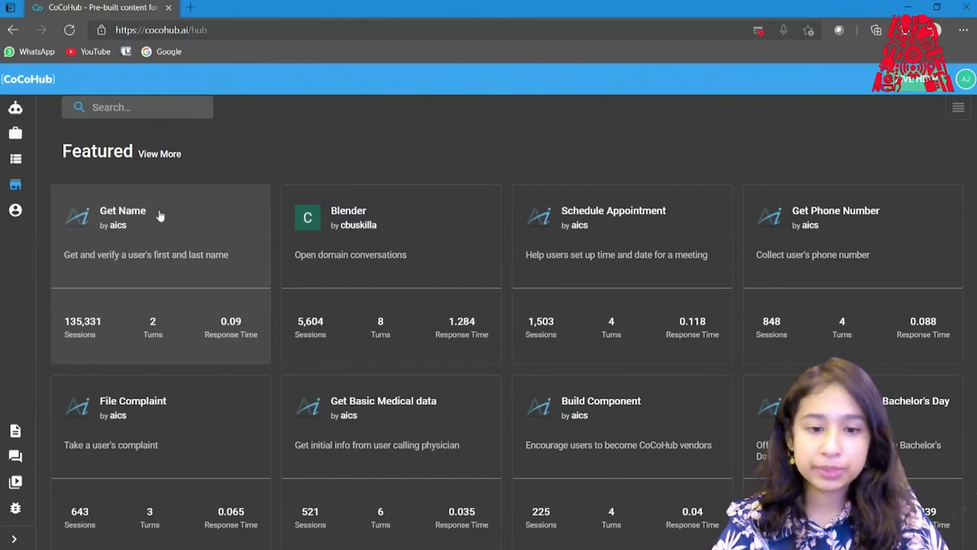
# Preview the Get Name component by chatting hi, mia, john and yes, then restart it.
pyautogui.click(160, 216)
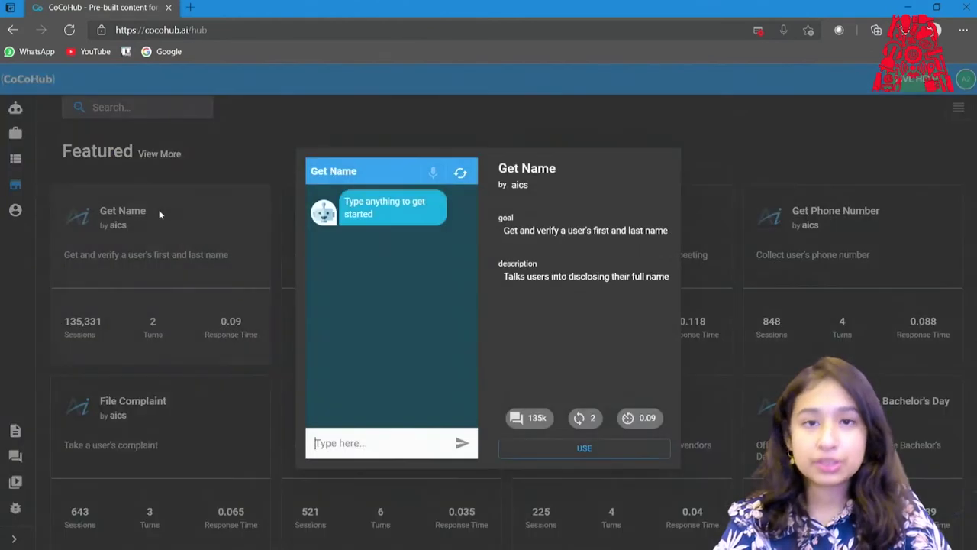
pyautogui.click(392, 444)
pyautogui.write('hi')
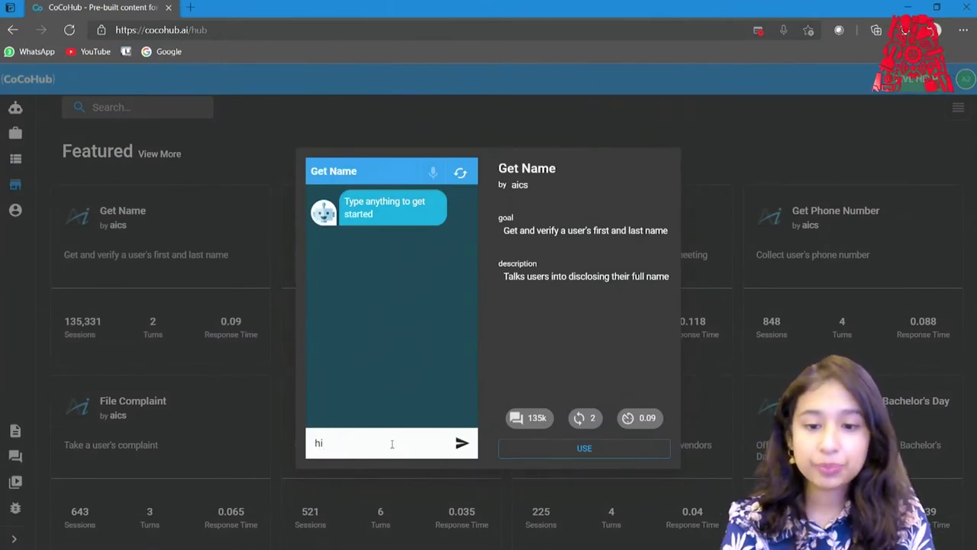
pyautogui.press('Return')
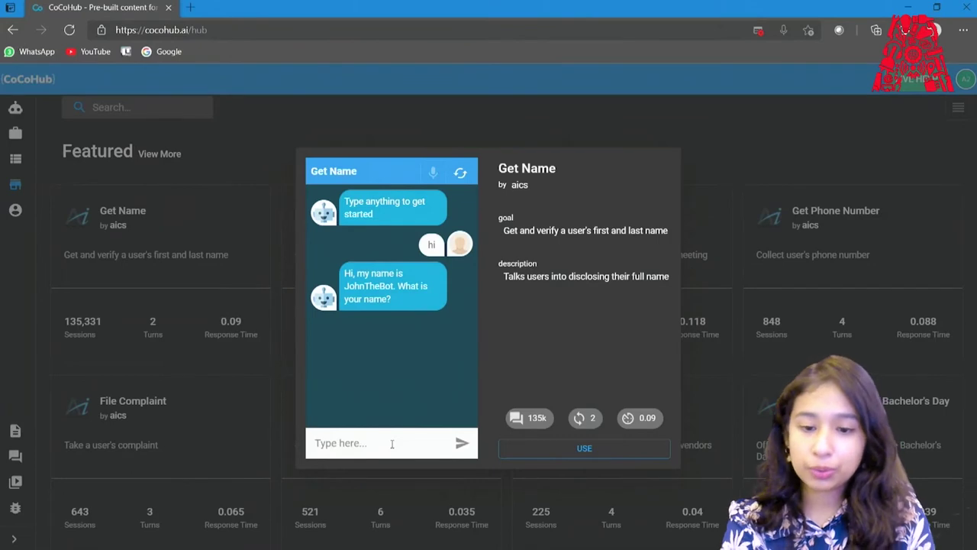
pyautogui.write('mia')
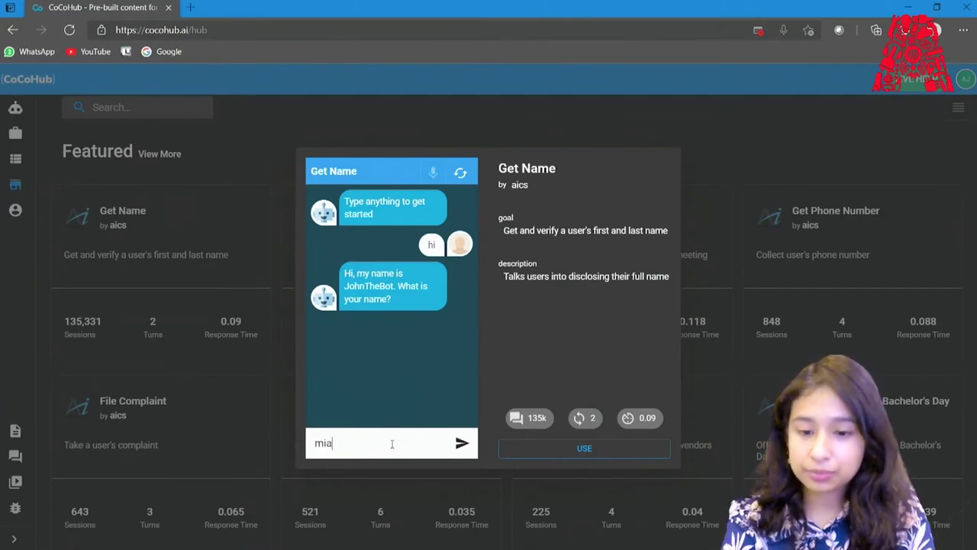
pyautogui.press('Return')
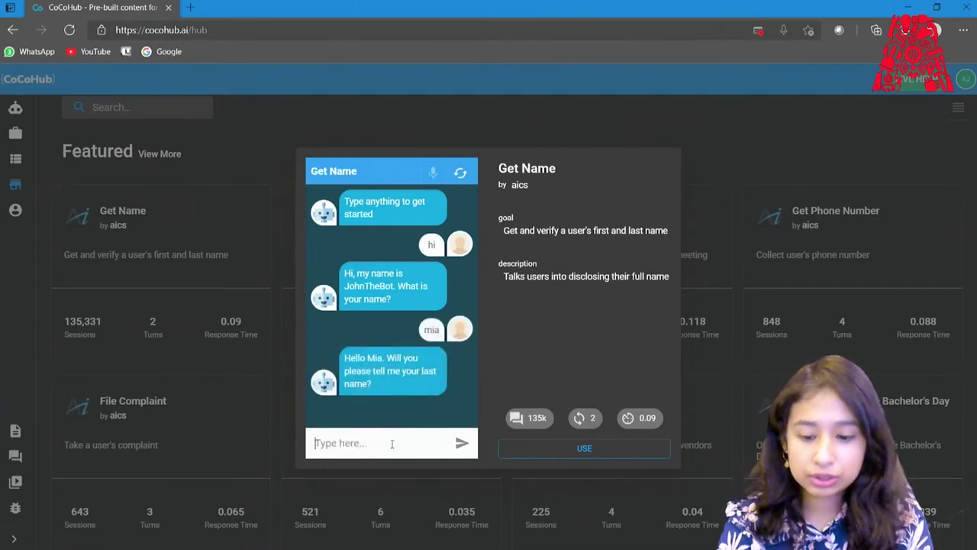
pyautogui.write('john')
pyautogui.press('Return')
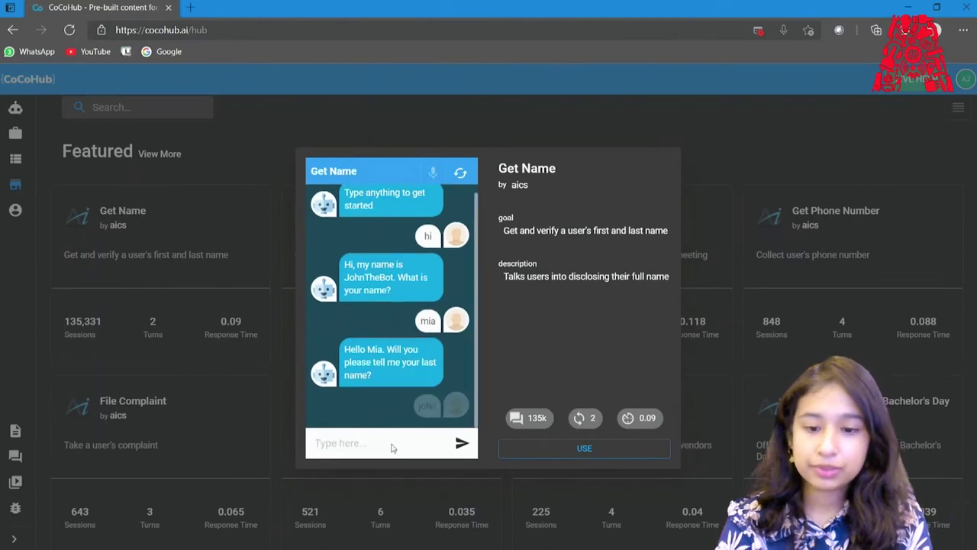
pyautogui.write('yes')
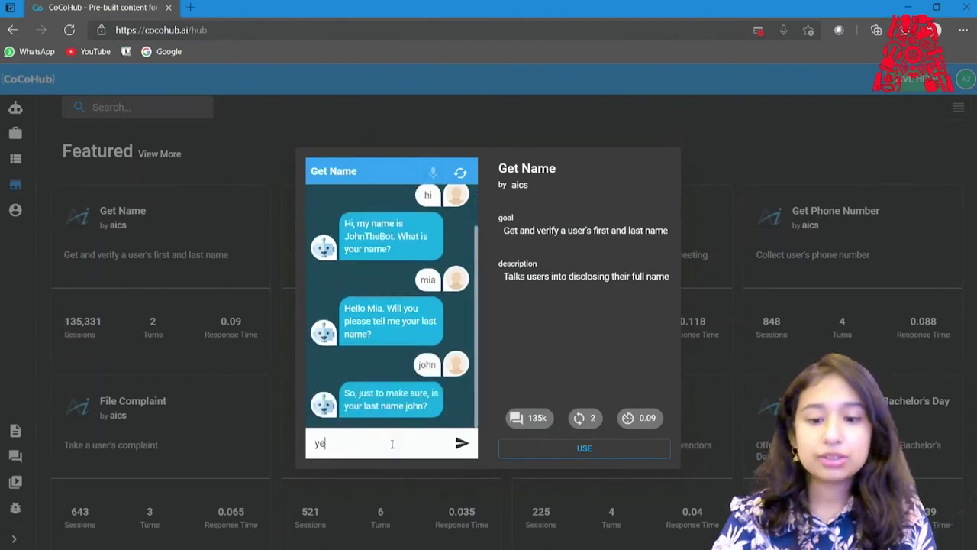
pyautogui.press('Return')
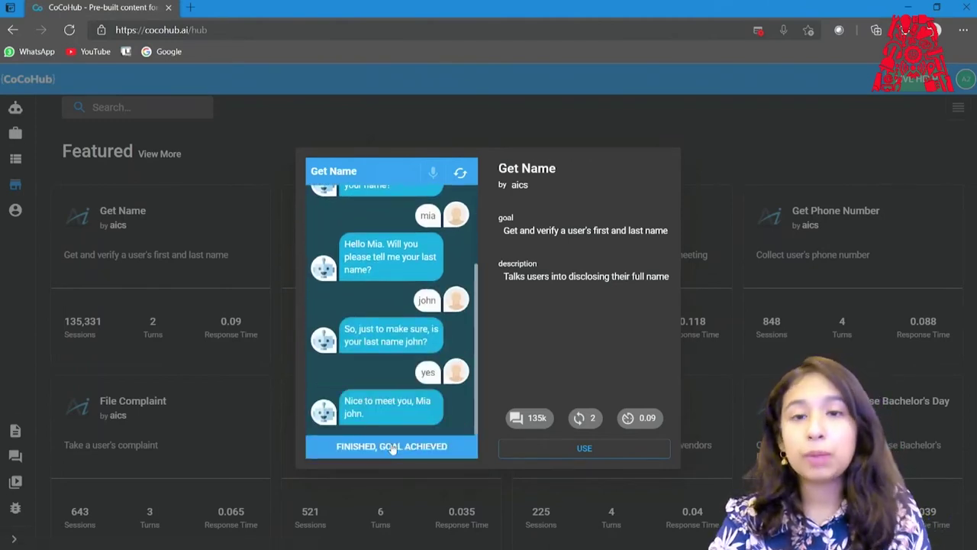
pyautogui.click(391, 448)
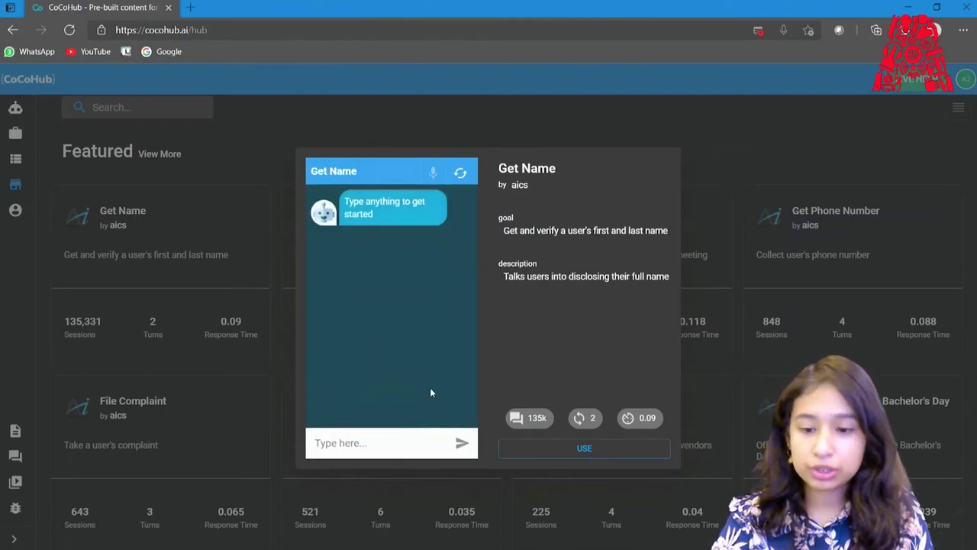
# Save a copy of the Get Name hub component under the ID username1.
pyautogui.click(527, 449)
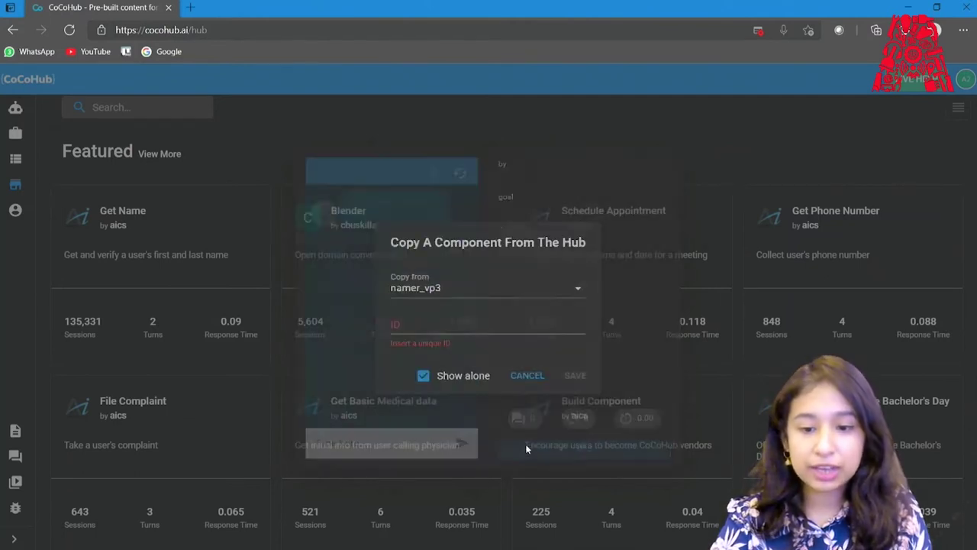
pyautogui.write('misnam')
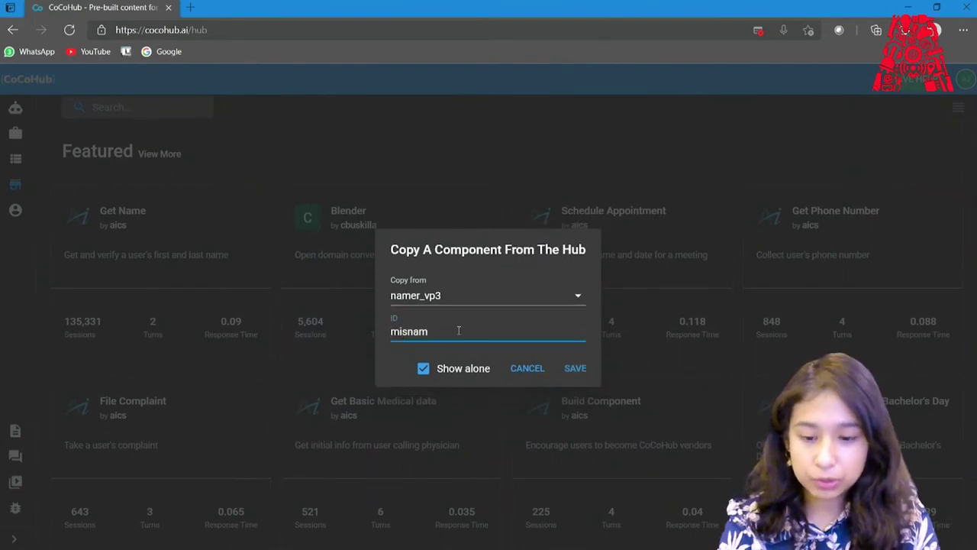
pyautogui.press('BackSpace')
pyautogui.press('BackSpace')
pyautogui.press('BackSpace')
pyautogui.press('BackSpace')
pyautogui.press('BackSpace')
pyautogui.write('user')
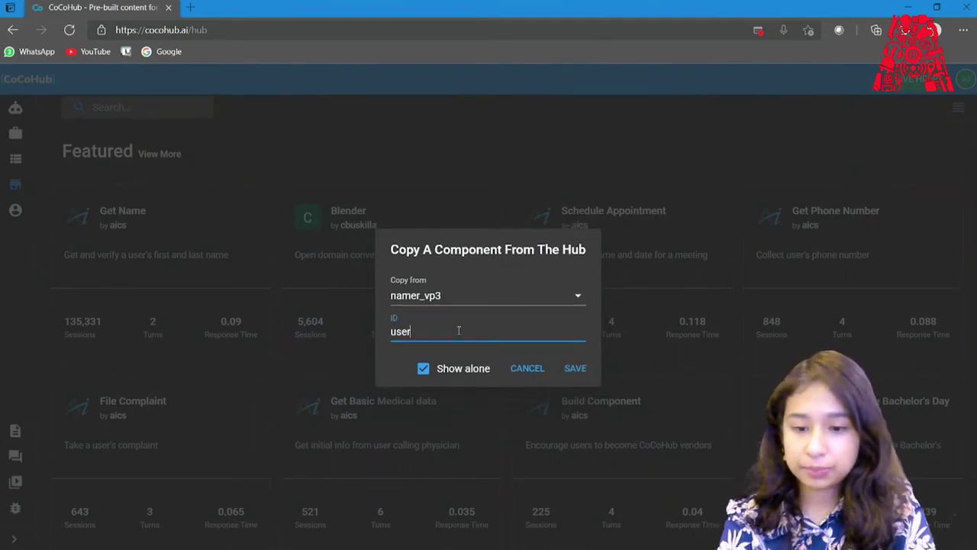
pyautogui.write('name1')
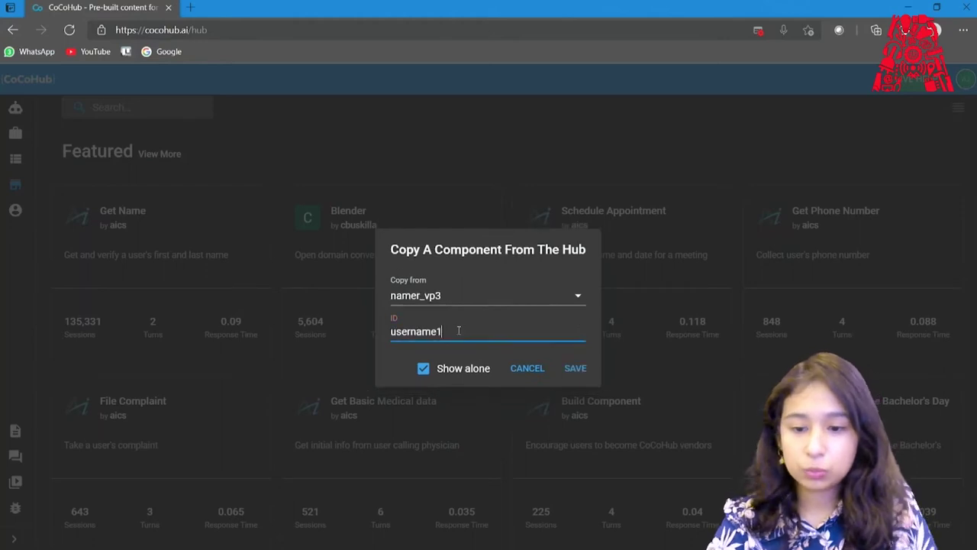
pyautogui.click(574, 373)
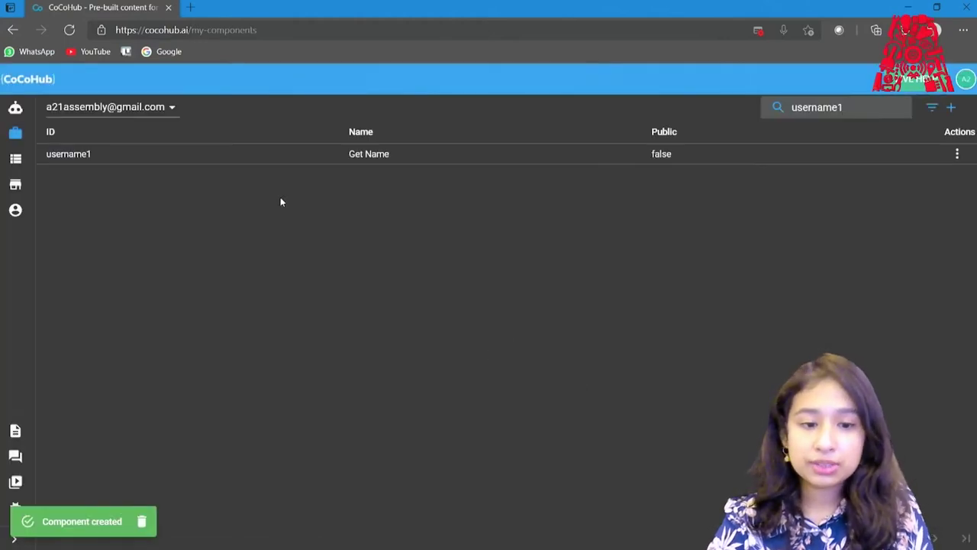
pyautogui.moveTo(6, 156)
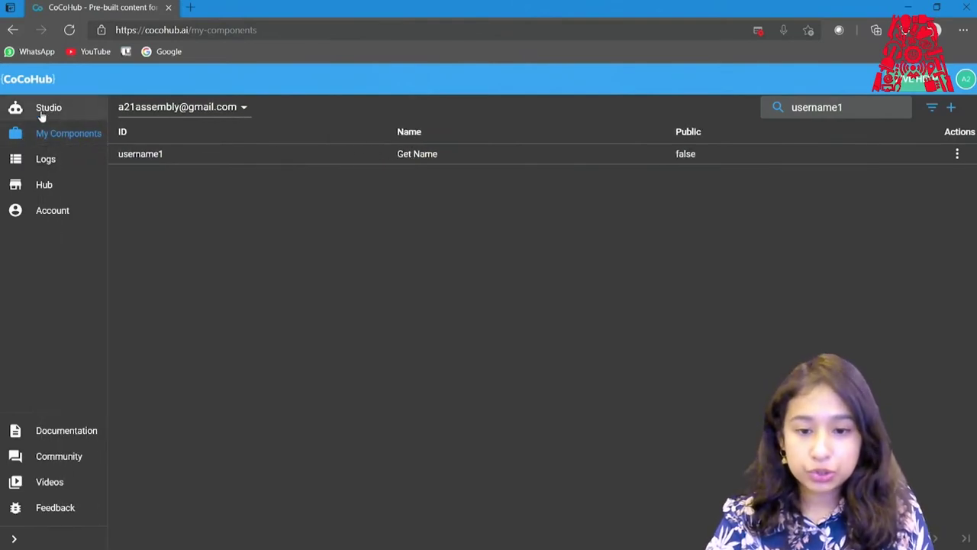
pyautogui.click(42, 113)
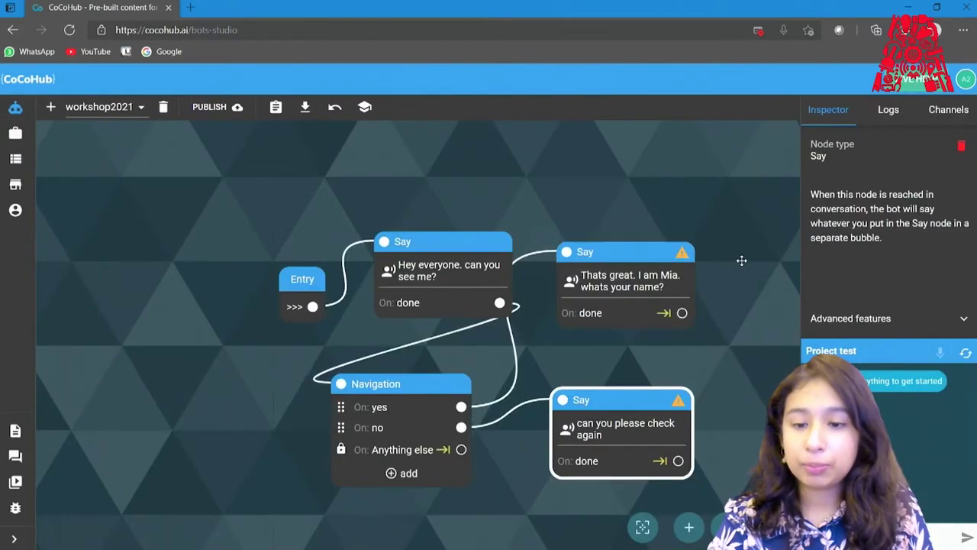
# Place the username1 Get Name node beside the Mia introduction node and link its done output to it.
pyautogui.moveTo(628, 263); pyautogui.dragTo(577, 257)
pyautogui.doubleClick(512, 253)
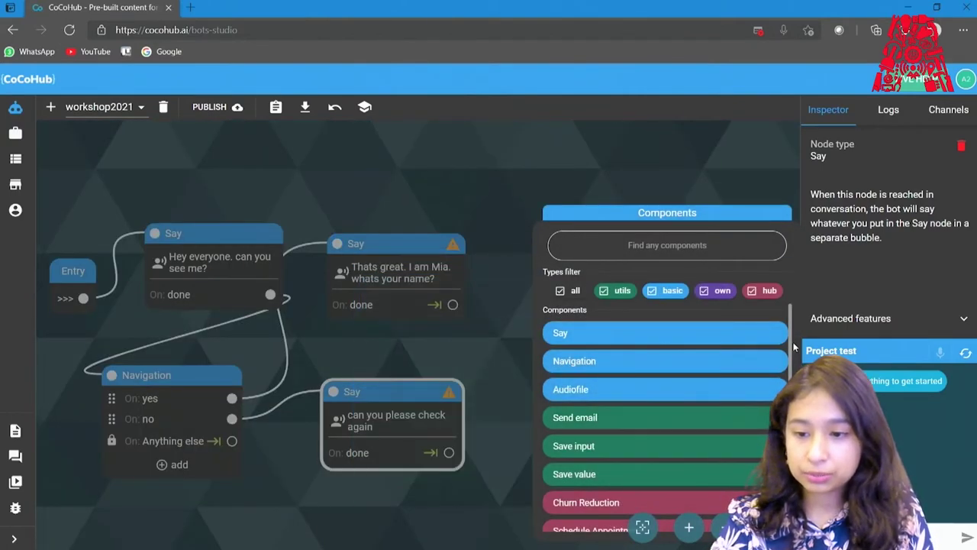
pyautogui.scroll(-5, 791, 348)
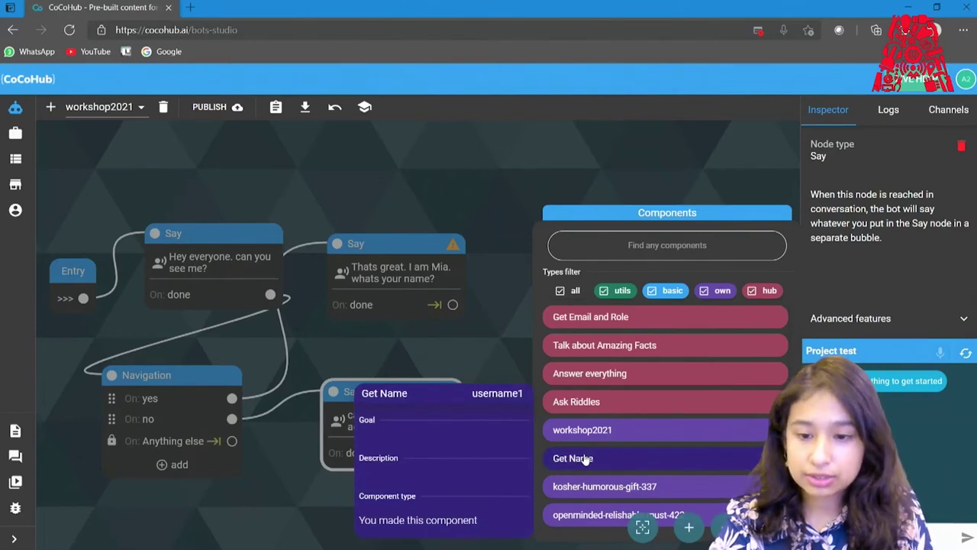
pyautogui.click(585, 459)
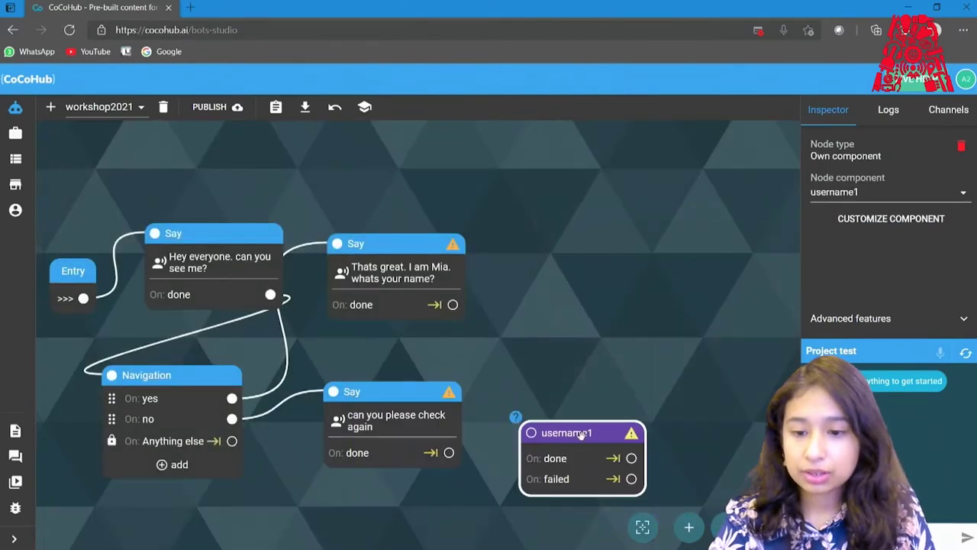
pyautogui.moveTo(582, 437); pyautogui.dragTo(572, 250)
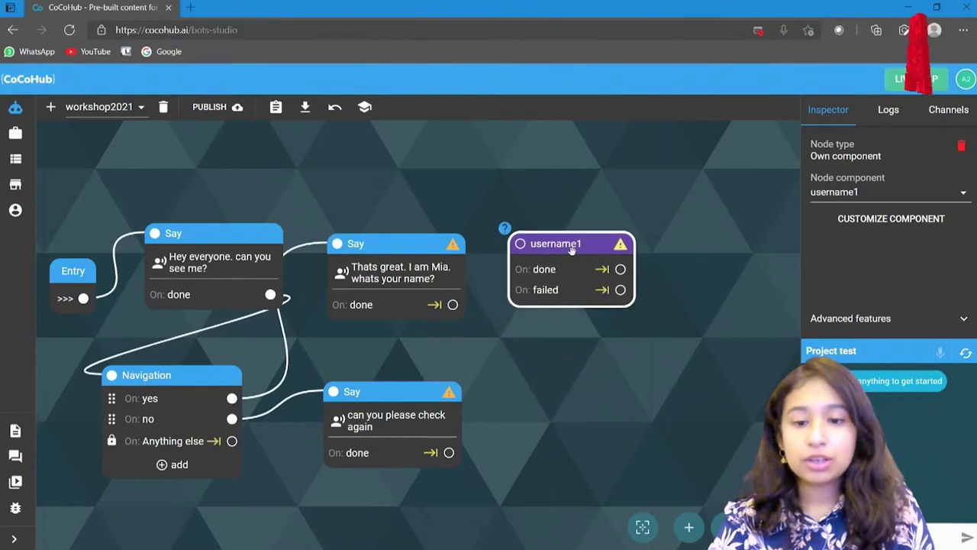
pyautogui.moveTo(452, 304); pyautogui.dragTo(567, 221)
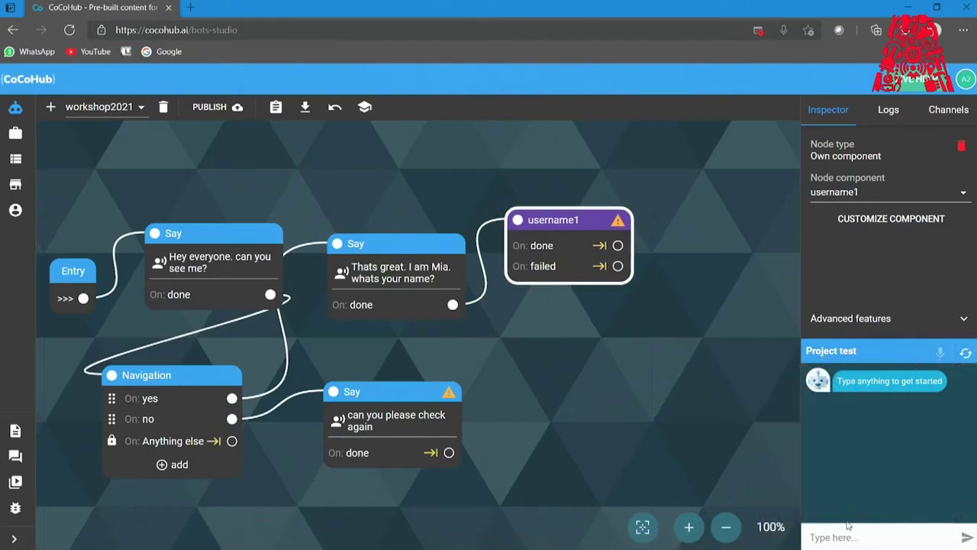
# Test the flow with 'hii' and 'yes', then enable voice in the test chat.
pyautogui.click(839, 537)
pyautogui.write('hii')
pyautogui.press('Return')
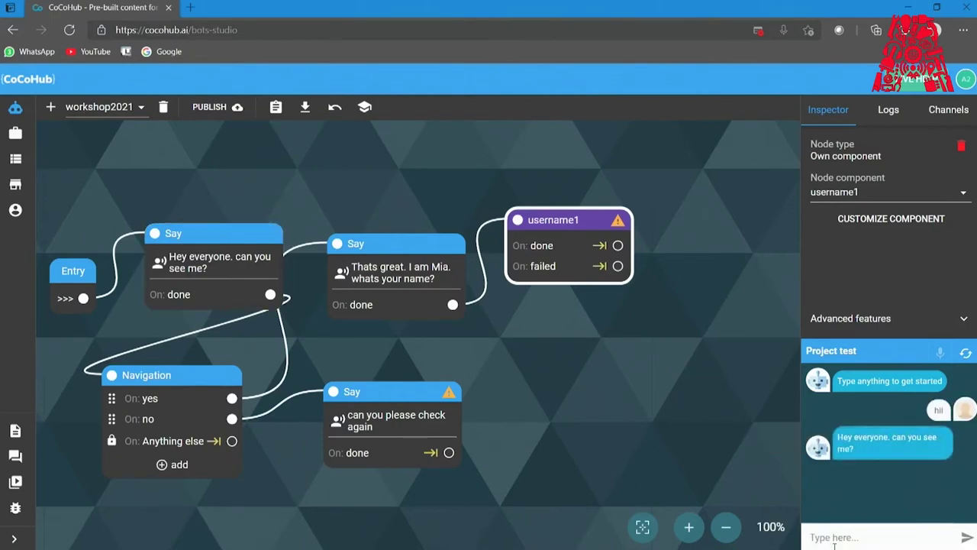
pyautogui.write('yes')
pyautogui.press('Return')
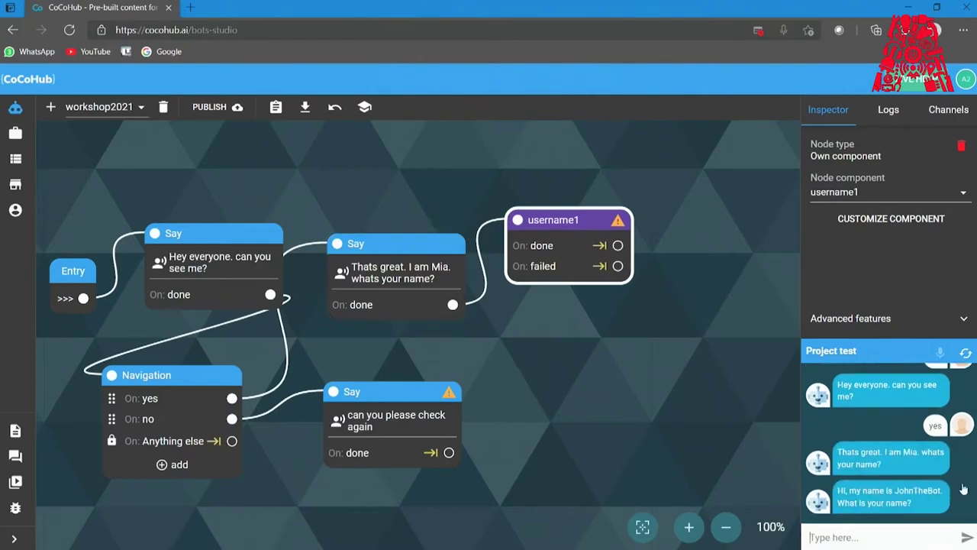
pyautogui.click(934, 354)
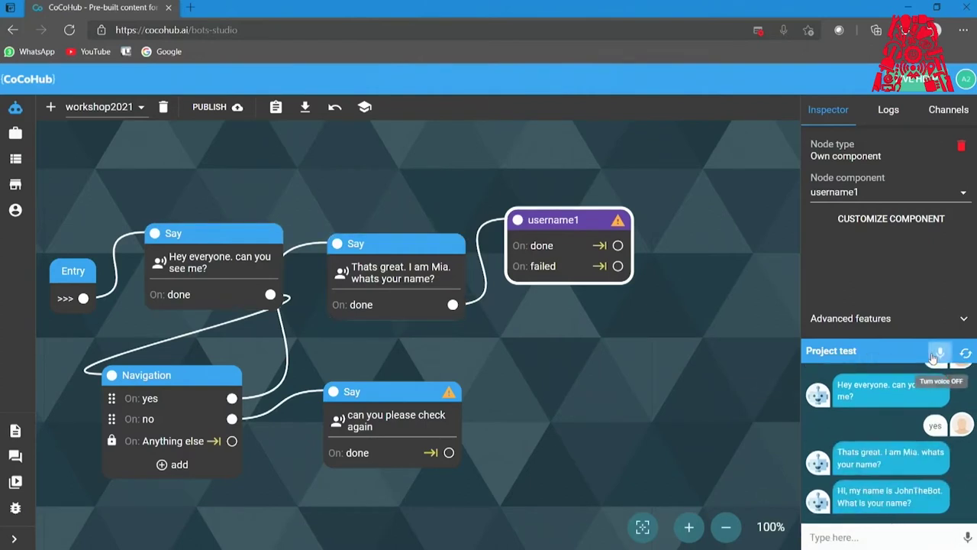
pyautogui.moveTo(830, 539)
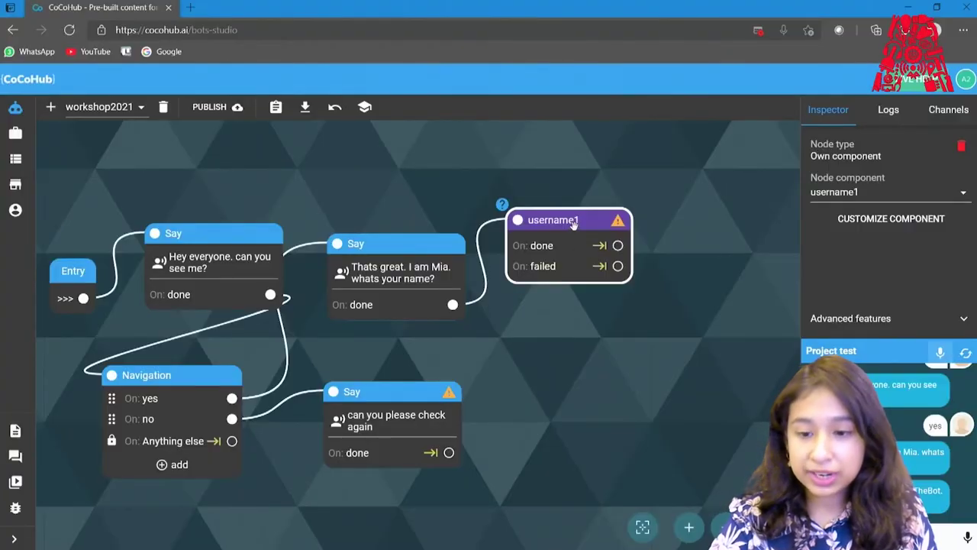
# Open the username1 component's configuration, view it as Raw JSON, then return to Actions.
pyautogui.rightClick(574, 222)
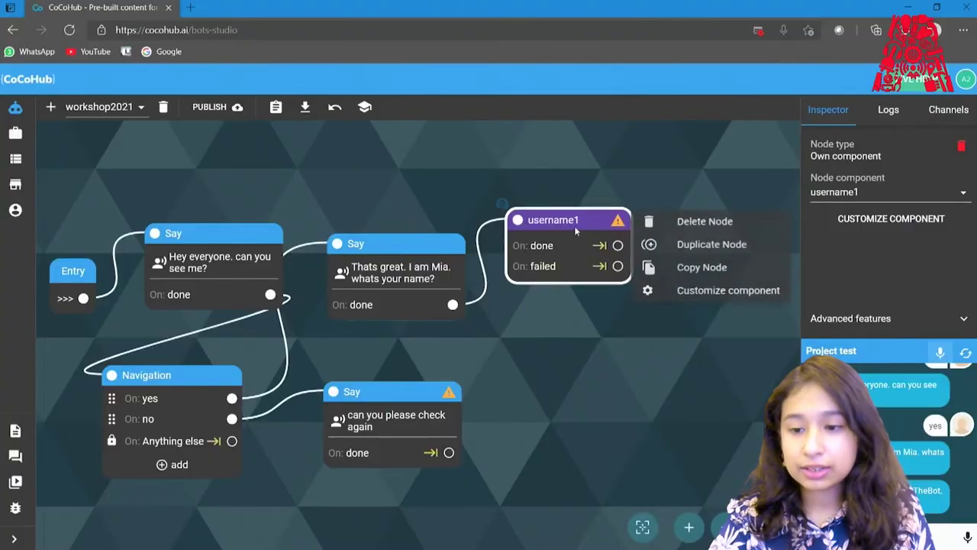
pyautogui.click(681, 298)
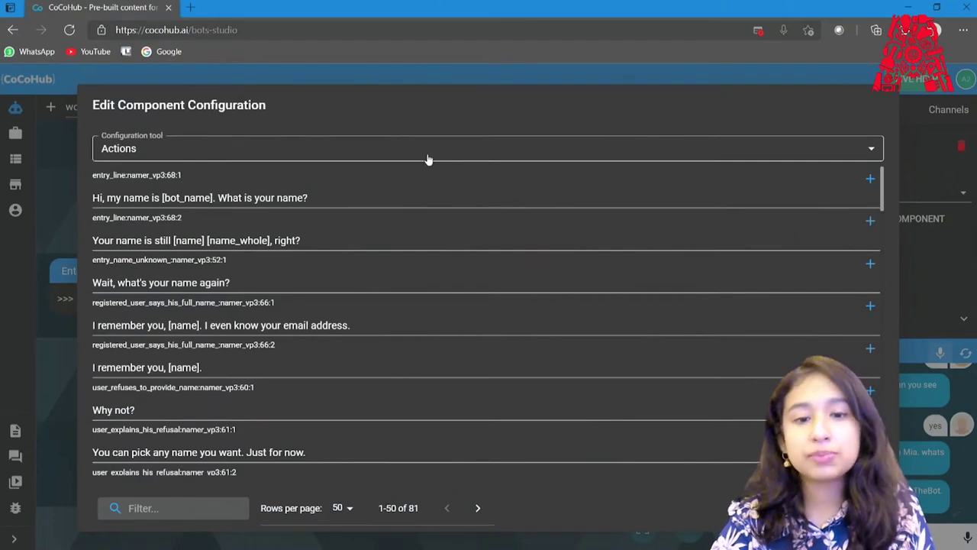
pyautogui.click(321, 156)
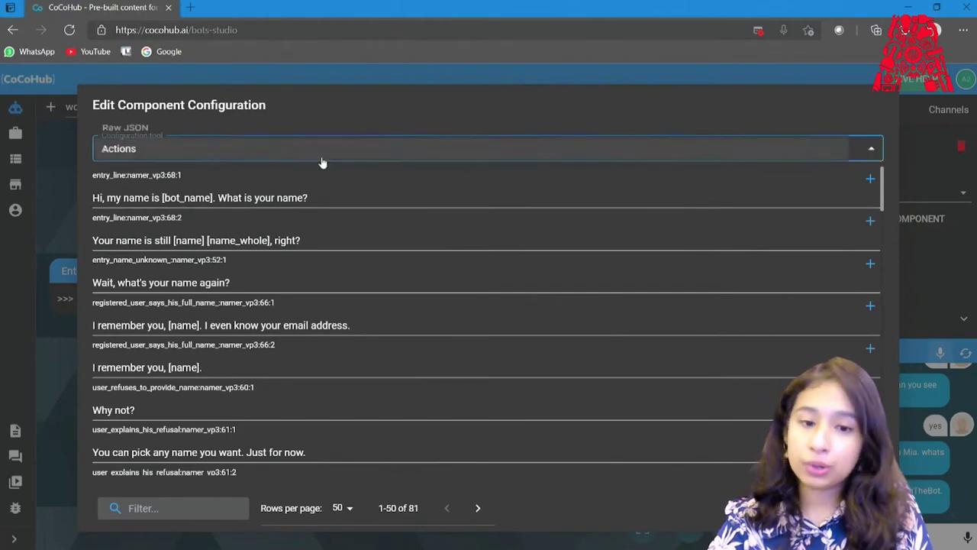
pyautogui.click(297, 129)
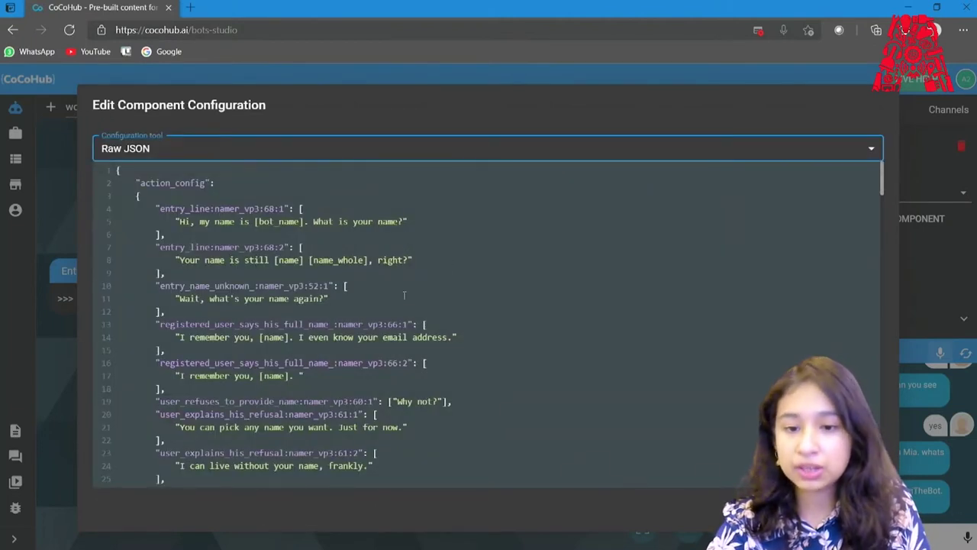
pyautogui.click(391, 162)
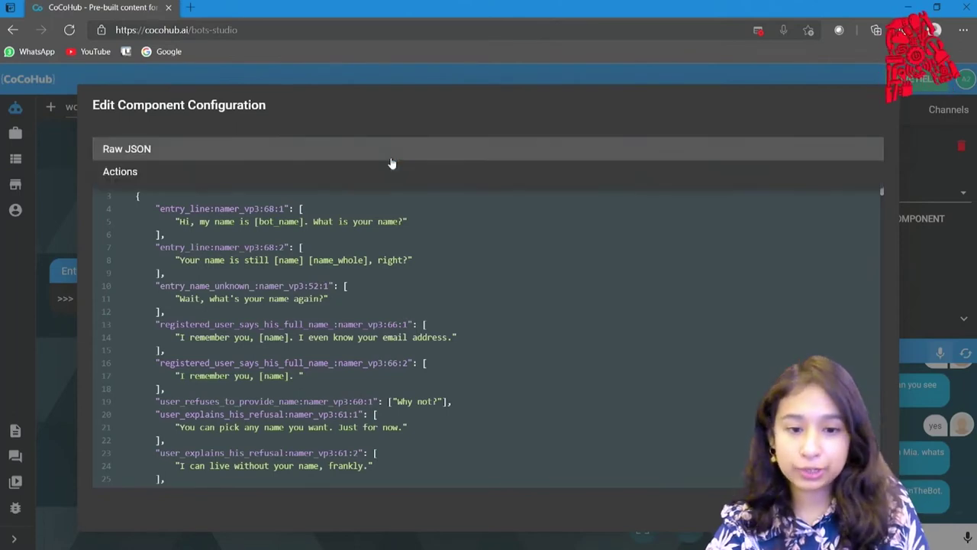
pyautogui.click(338, 170)
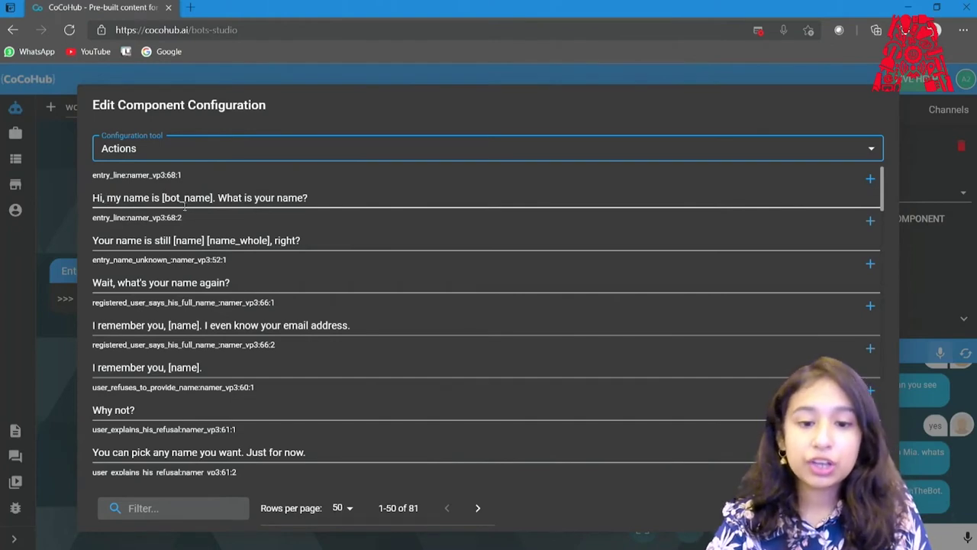
# Replace [bot_name] with 'Mia' in the first greeting action and save the component.
pyautogui.moveTo(213, 198); pyautogui.dragTo(163, 198)
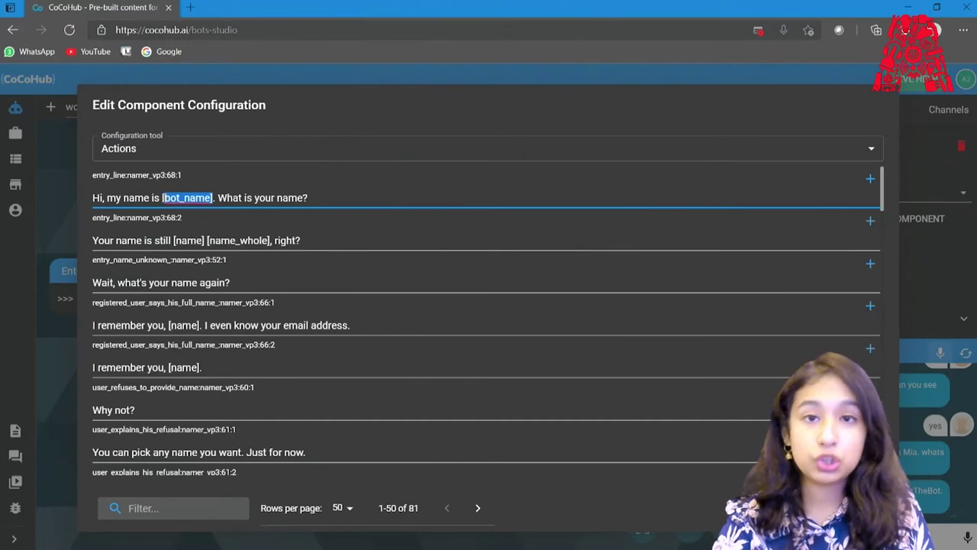
pyautogui.press('BackSpace')
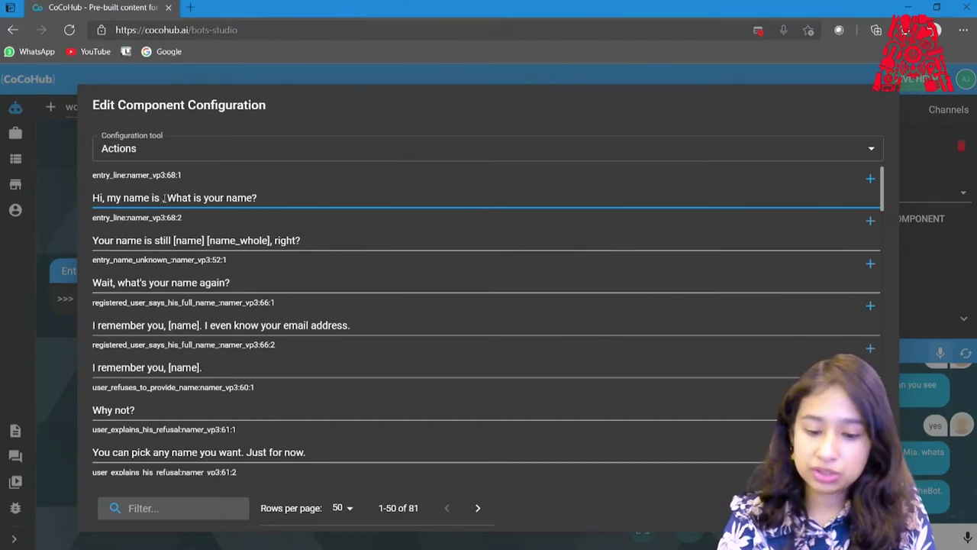
pyautogui.press('BackSpace')
pyautogui.press('capslock')
pyautogui.write('M')
pyautogui.press('capslock')
pyautogui.write('ia')
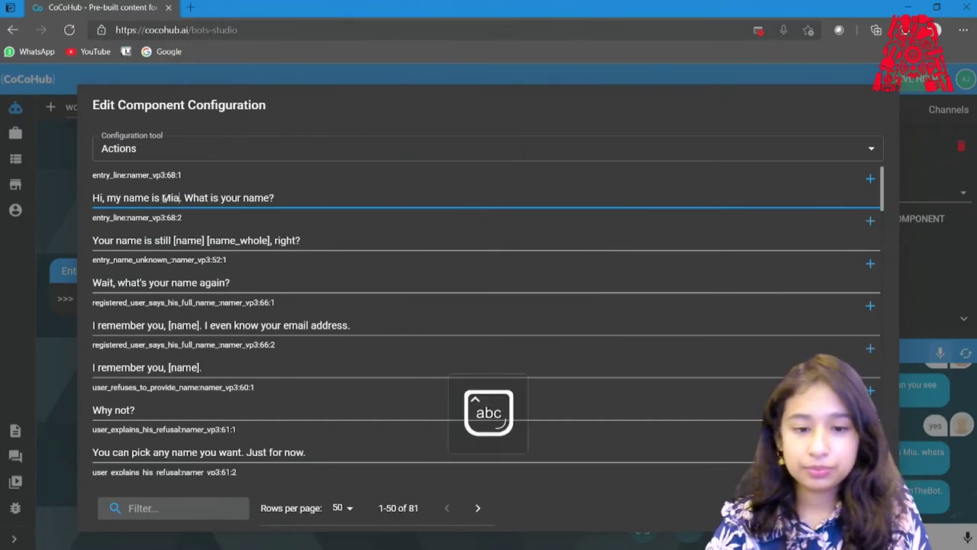
pyautogui.click(756, 489)
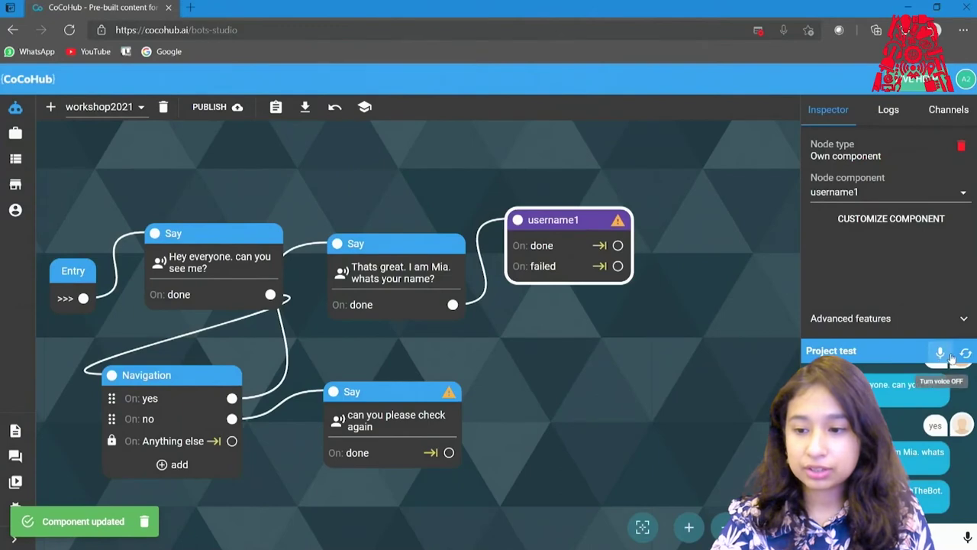
# Restart the test chat and send 'hi' then 'yes' to the bot.
pyautogui.click(966, 353)
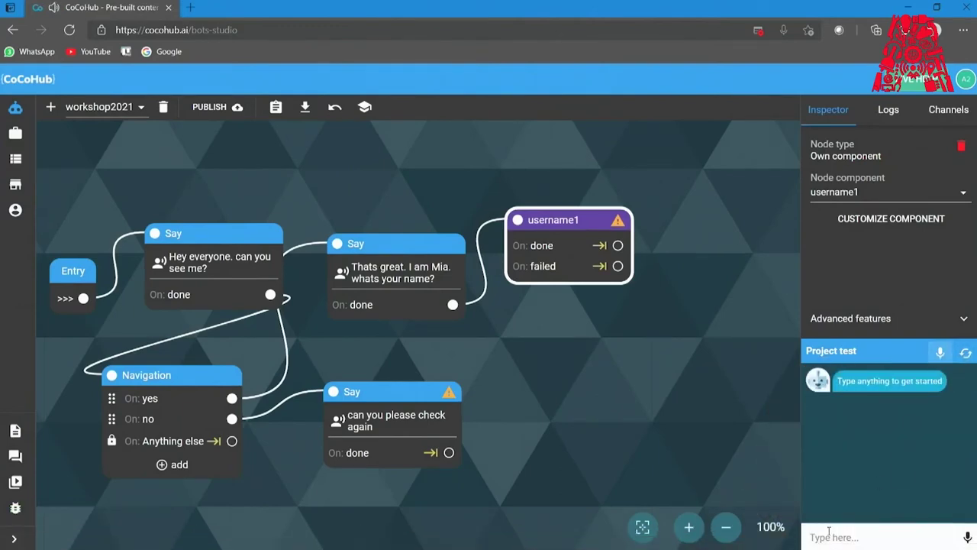
pyautogui.press('Return')
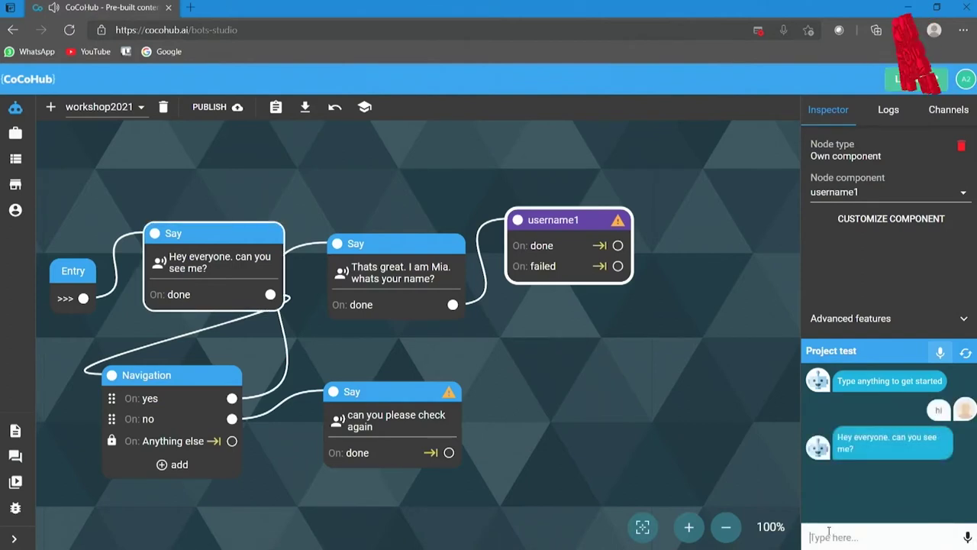
pyautogui.write('yes')
pyautogui.press('Return')
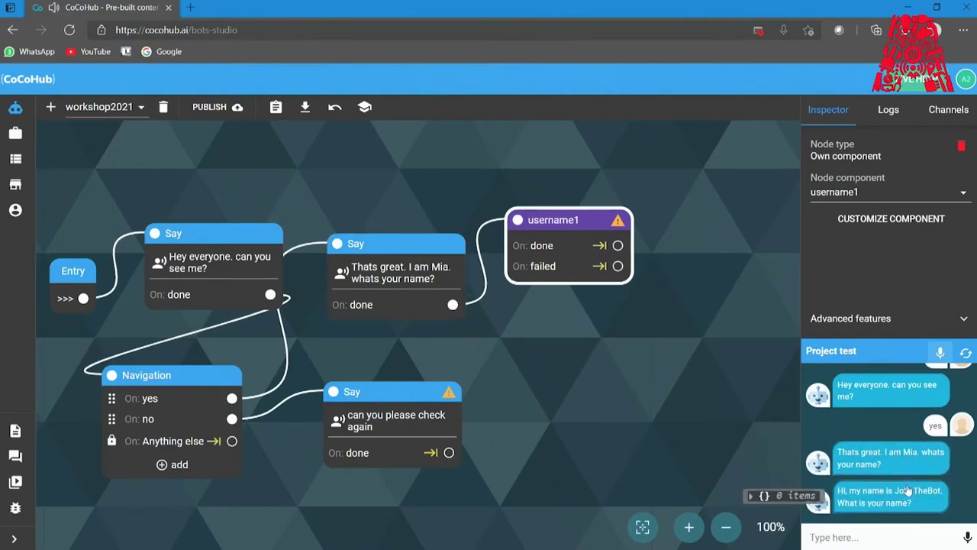
# Delete 'I am Mia. whats your name?' from the second Say node's message.
pyautogui.click(440, 267)
pyautogui.moveTo(451, 267); pyautogui.dragTo(437, 279)
pyautogui.press('BackSpace')
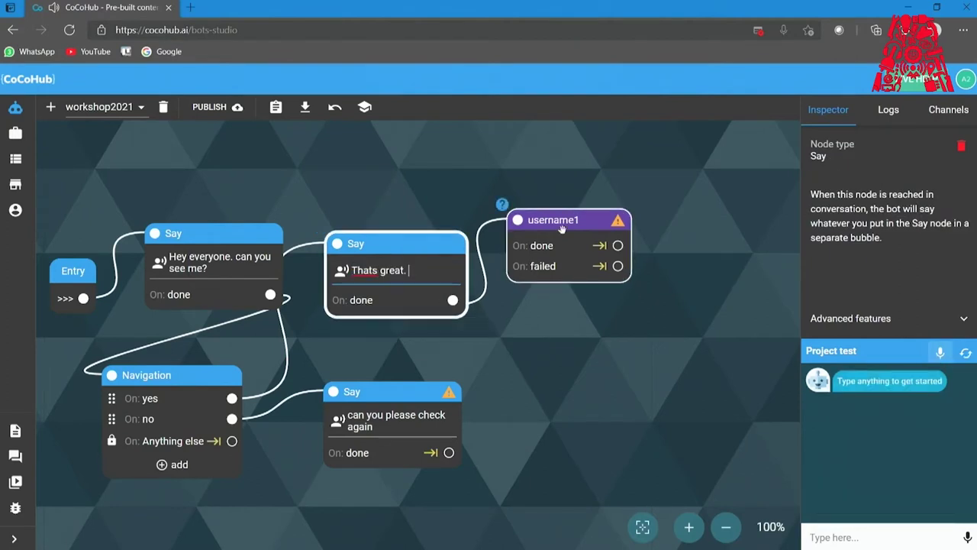
# Check username1's saved Mia greeting in its configuration, then publish the bot.
pyautogui.click(563, 230)
pyautogui.click(666, 297)
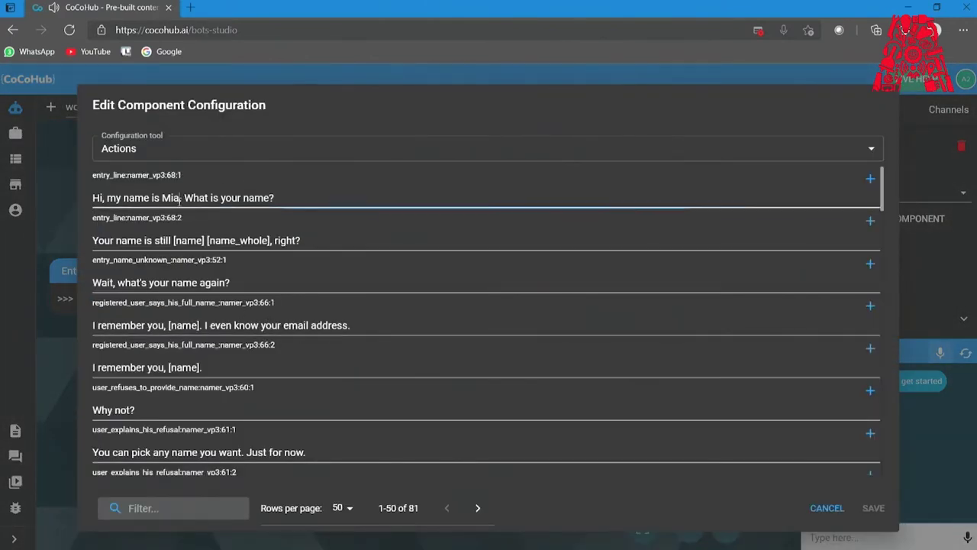
pyautogui.click(307, 173)
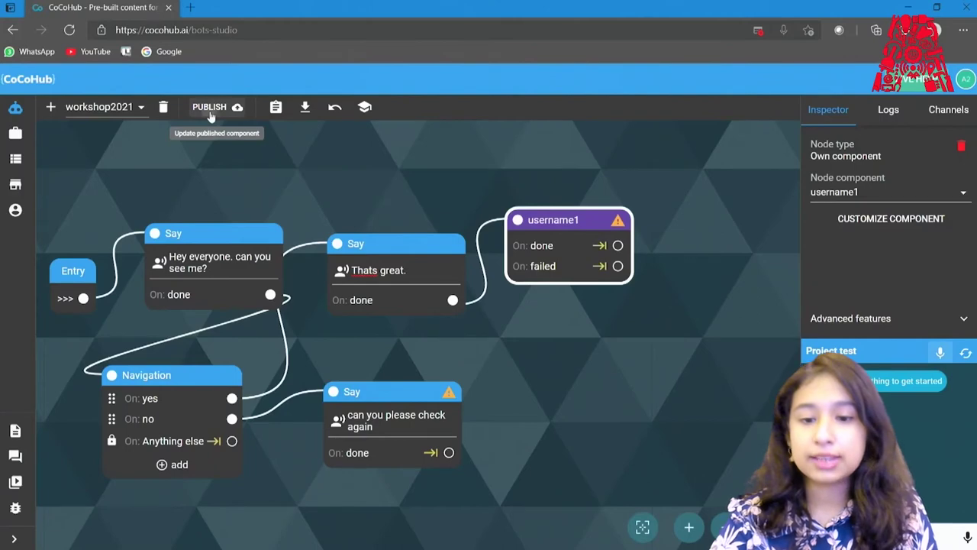
pyautogui.click(211, 113)
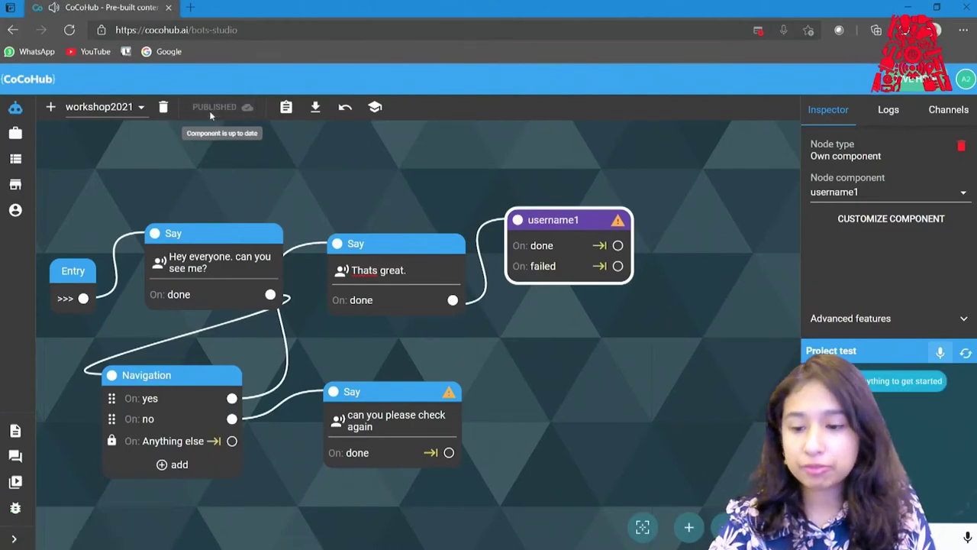
# Test-chat hi, yes, lee, john, yes until the name goal finishes, then reset the chat.
pyautogui.click(867, 541)
pyautogui.write('hi')
pyautogui.press('Return')
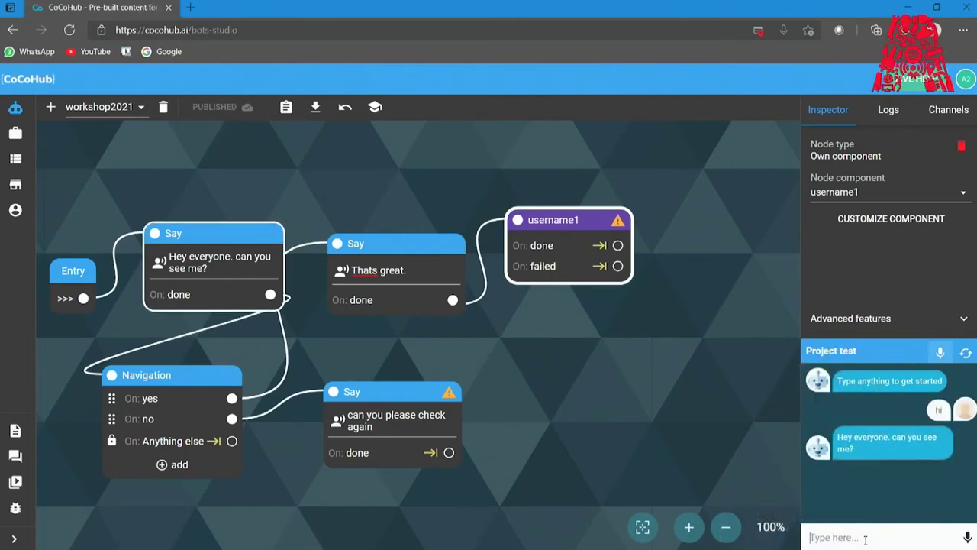
pyautogui.write('yes')
pyautogui.press('Return')
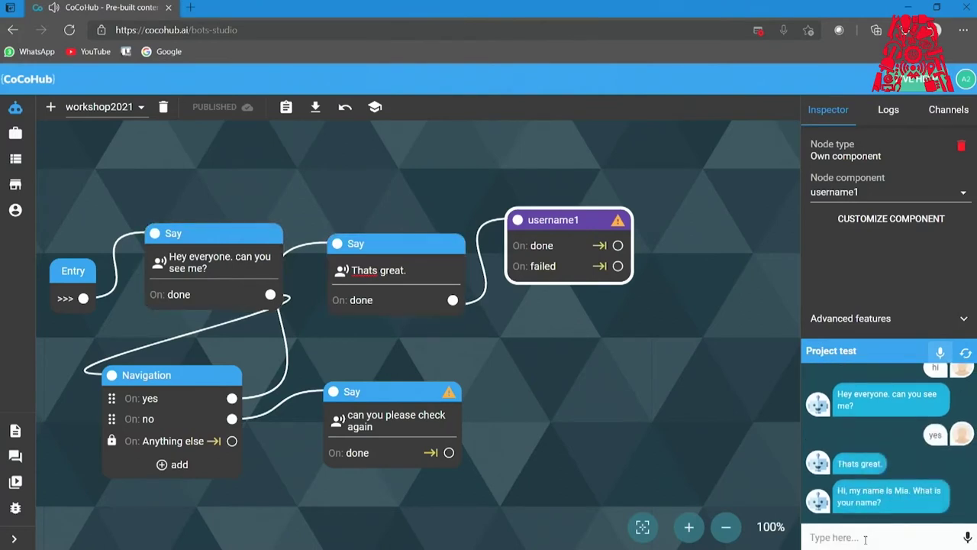
pyautogui.click(865, 539)
pyautogui.press('Return')
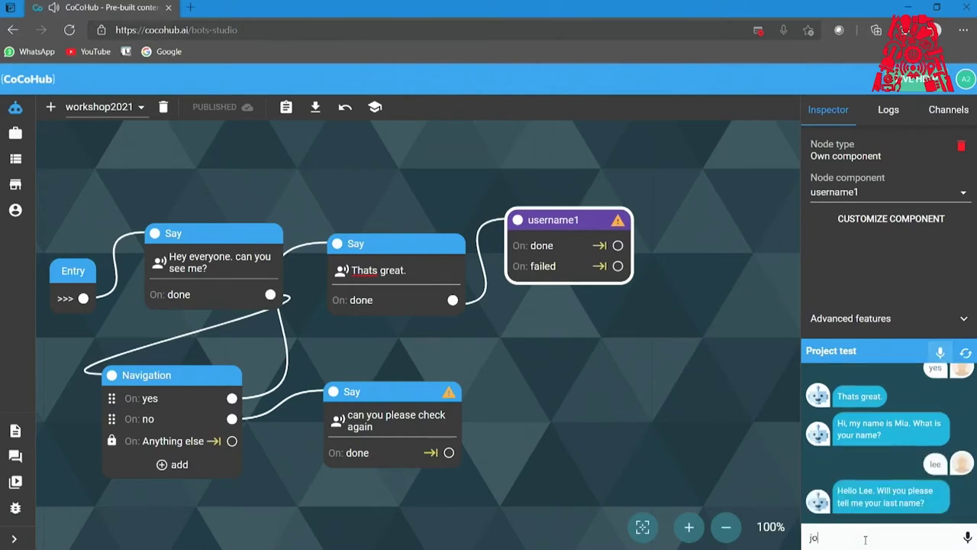
pyautogui.press('Return')
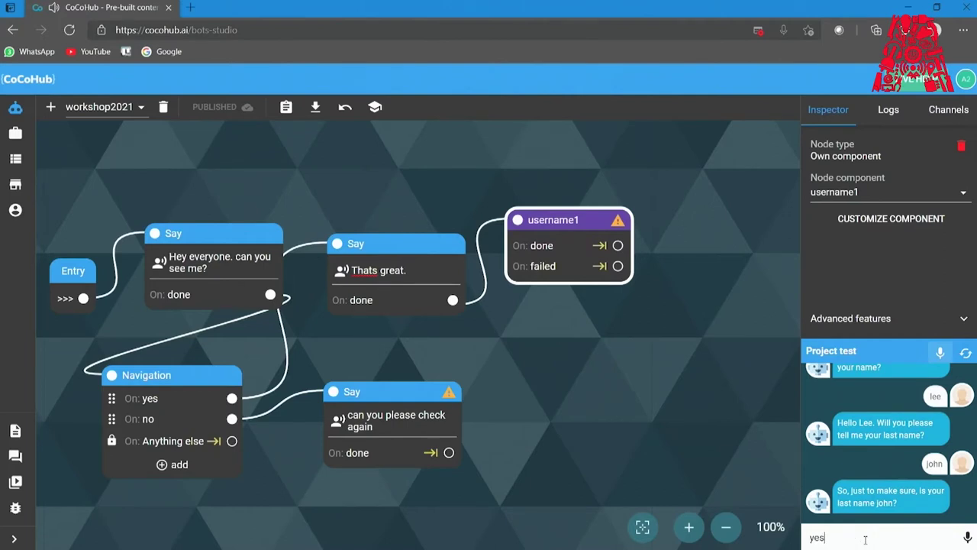
pyautogui.write('yes')
pyautogui.press('Return')
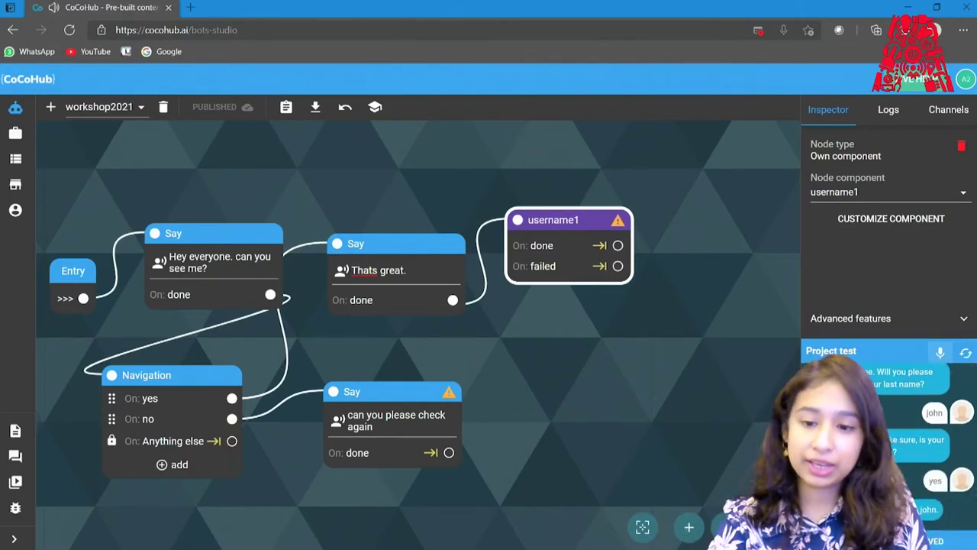
pyautogui.click(966, 352)
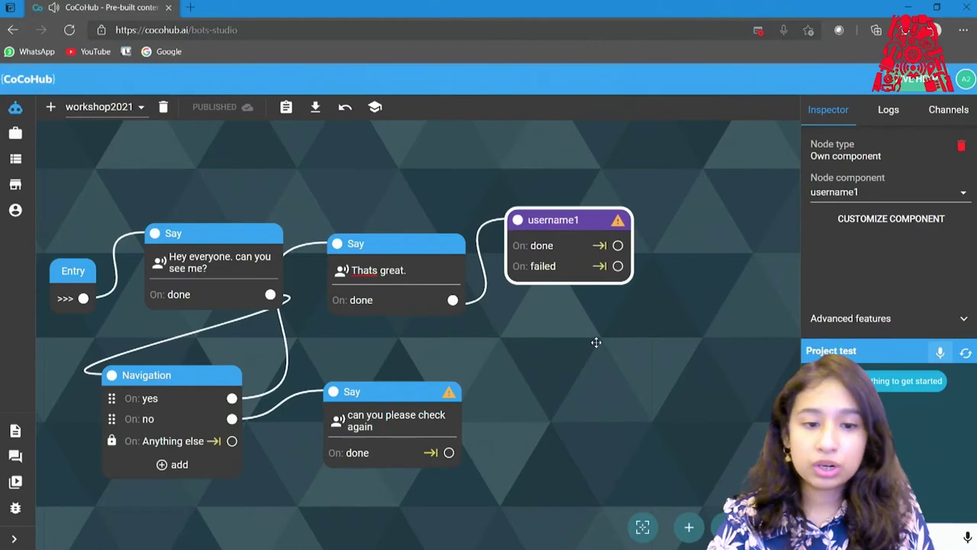
# Find Talk about Hobbies in the Hub and preview it, answering yes and 'drawing'.
pyautogui.click(21, 191)
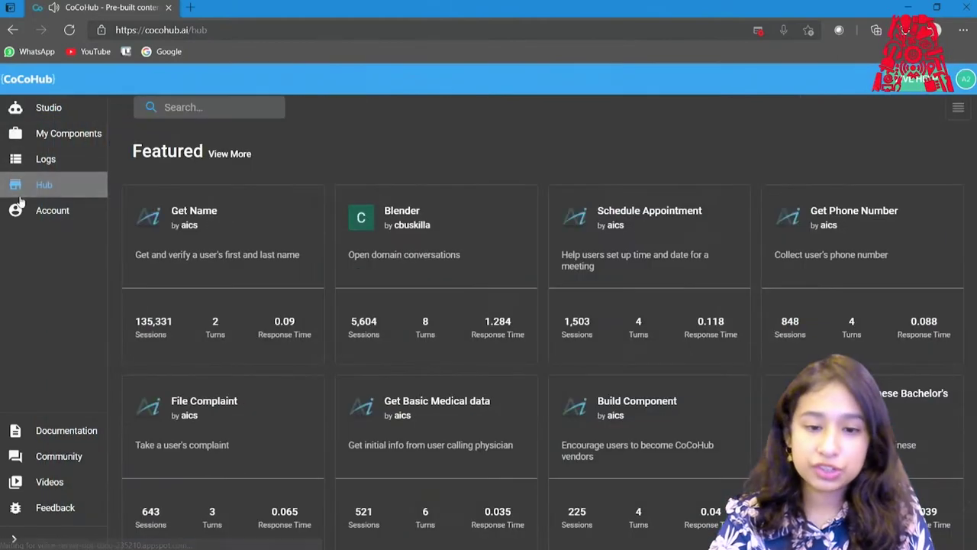
pyautogui.click(186, 102)
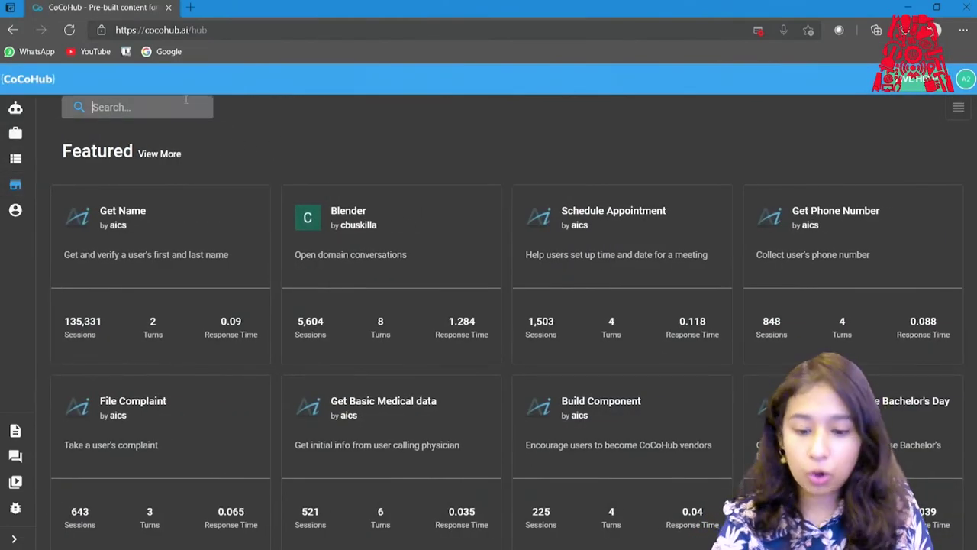
pyautogui.write('hobby')
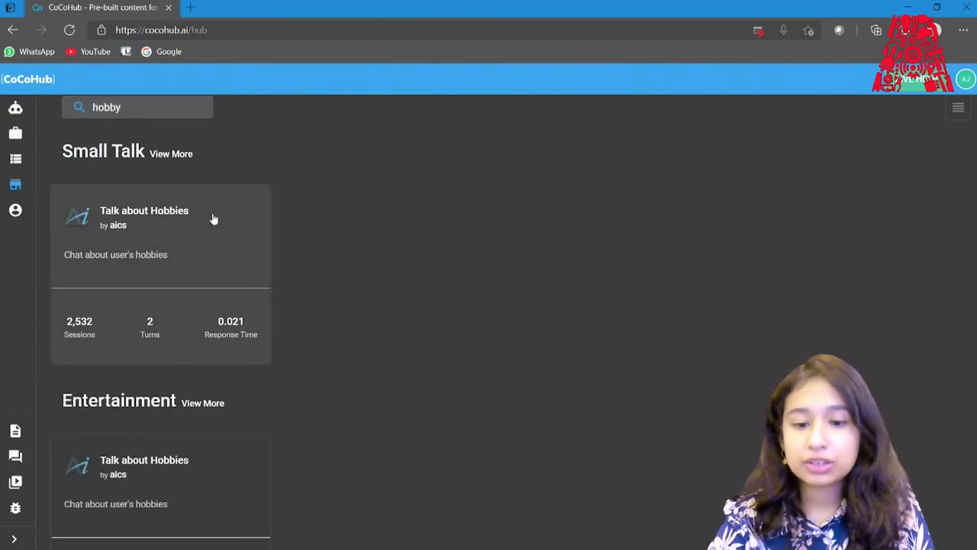
pyautogui.click(214, 220)
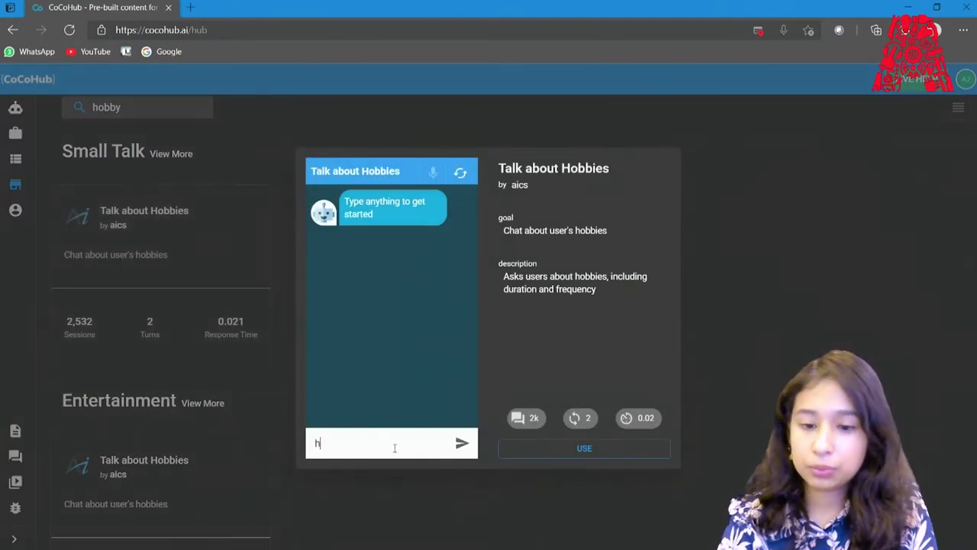
pyautogui.press('Return')
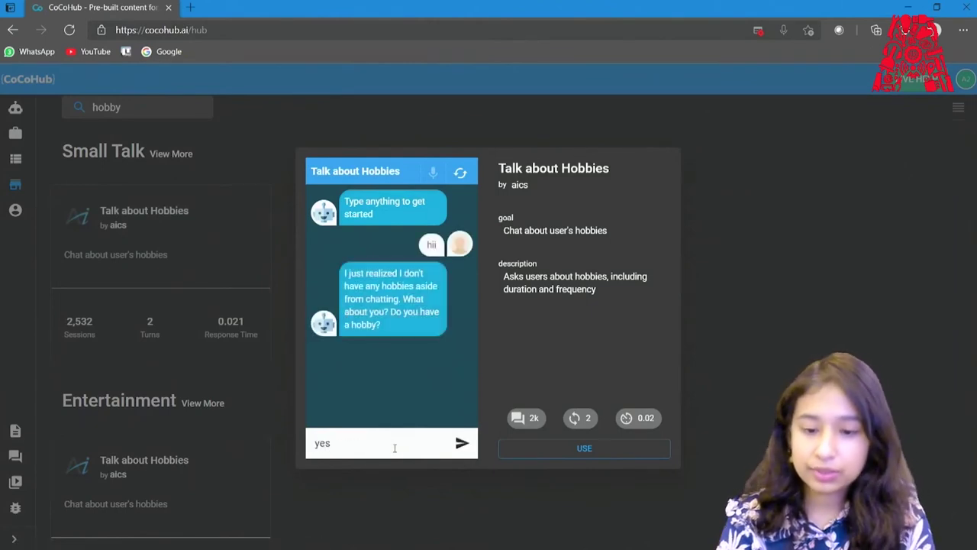
pyautogui.write('yes')
pyautogui.press('Return')
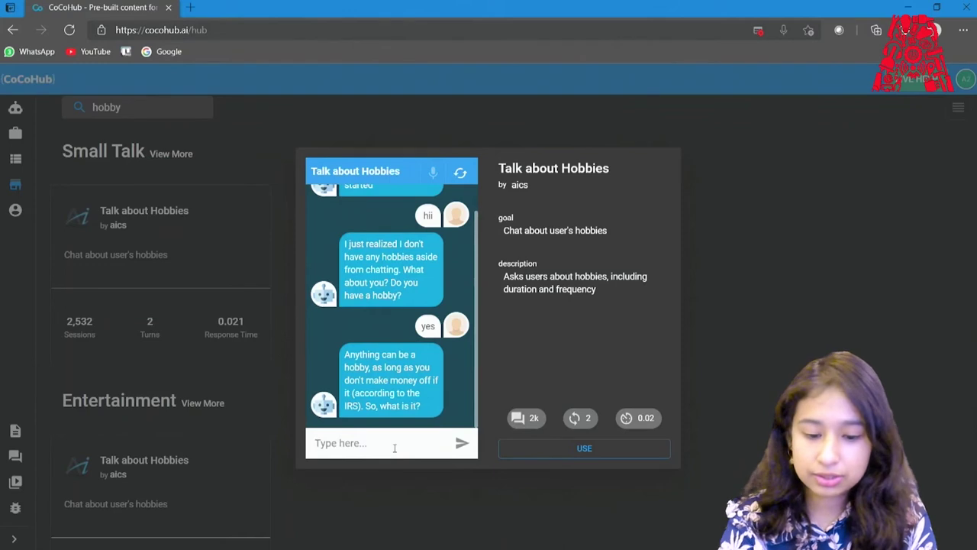
pyautogui.write('drawing')
pyautogui.press('Return')
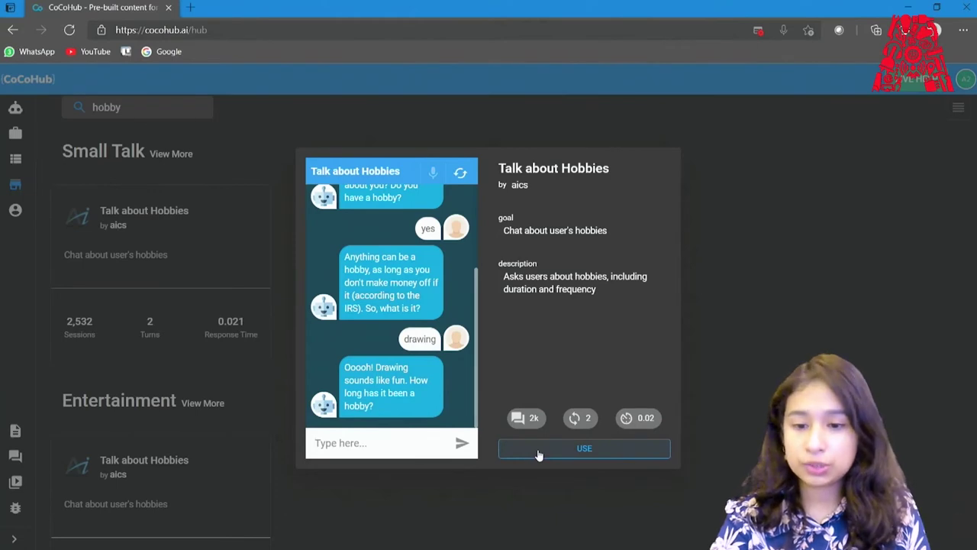
# Save a copy of Talk about Hobbies as 'hobbyworkshop' and return to Studio.
pyautogui.click(537, 450)
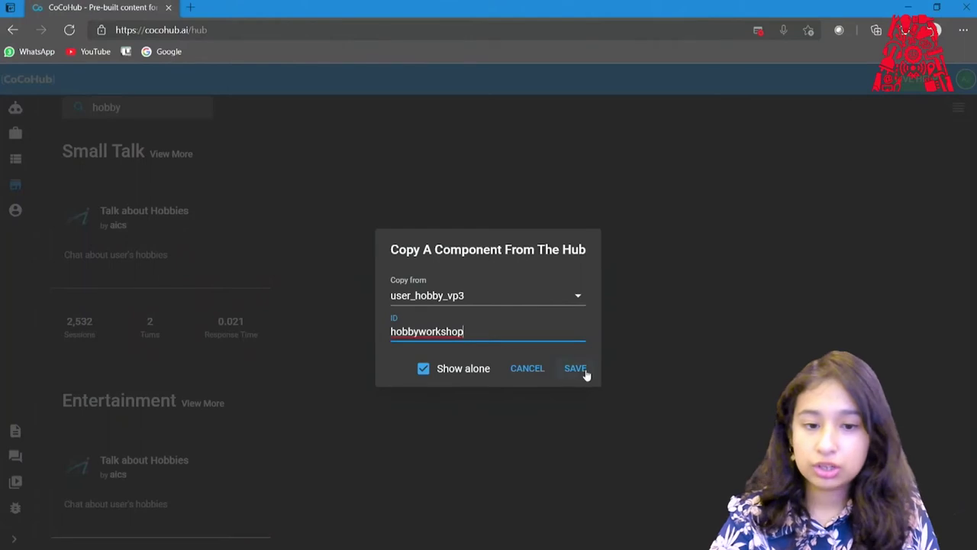
pyautogui.click(585, 372)
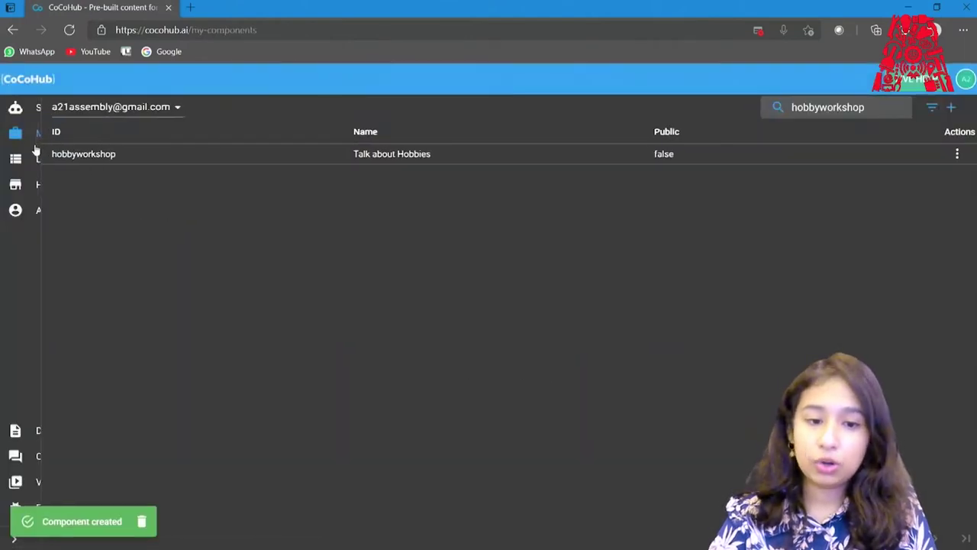
pyautogui.moveTo(26, 155)
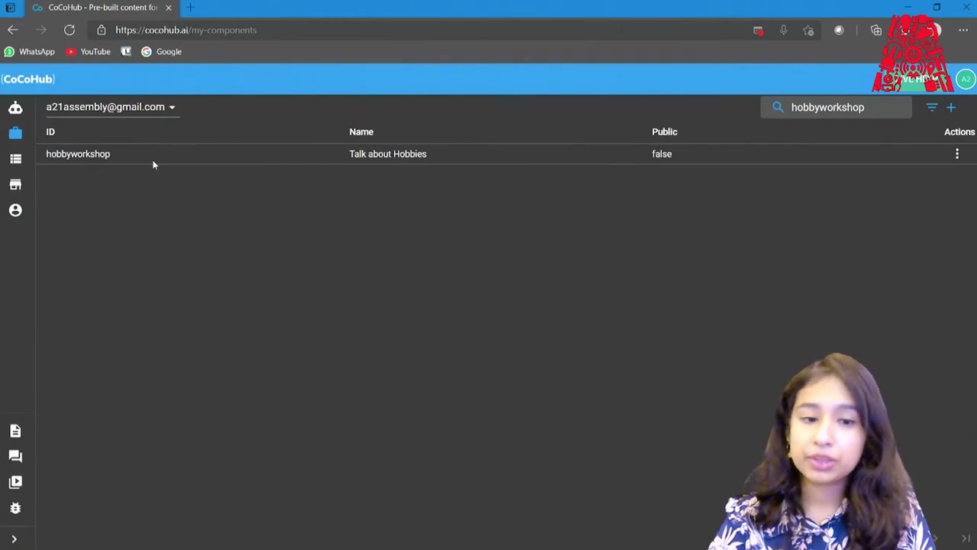
pyautogui.click(13, 112)
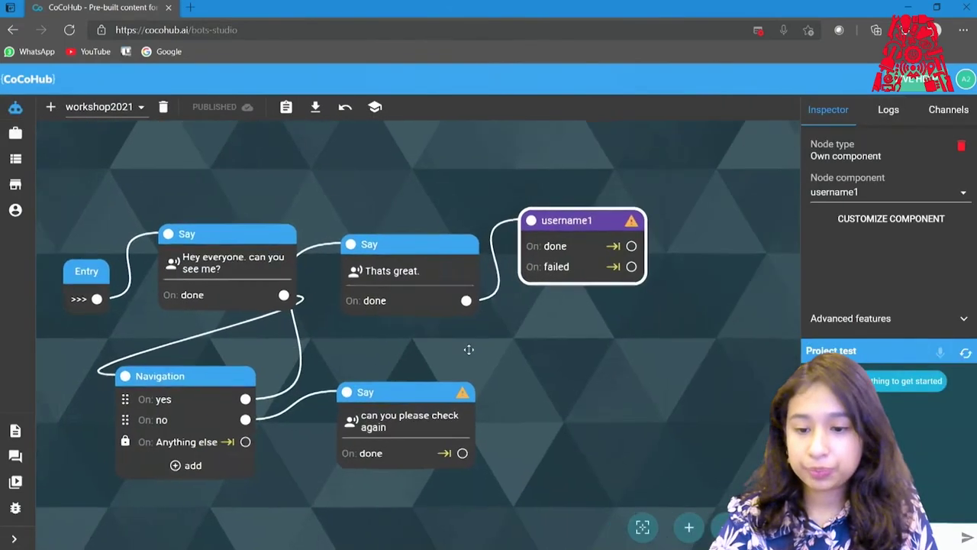
# Add a Talk about Hobbies node, wire username1's done output to it, and position it.
pyautogui.doubleClick(537, 356)
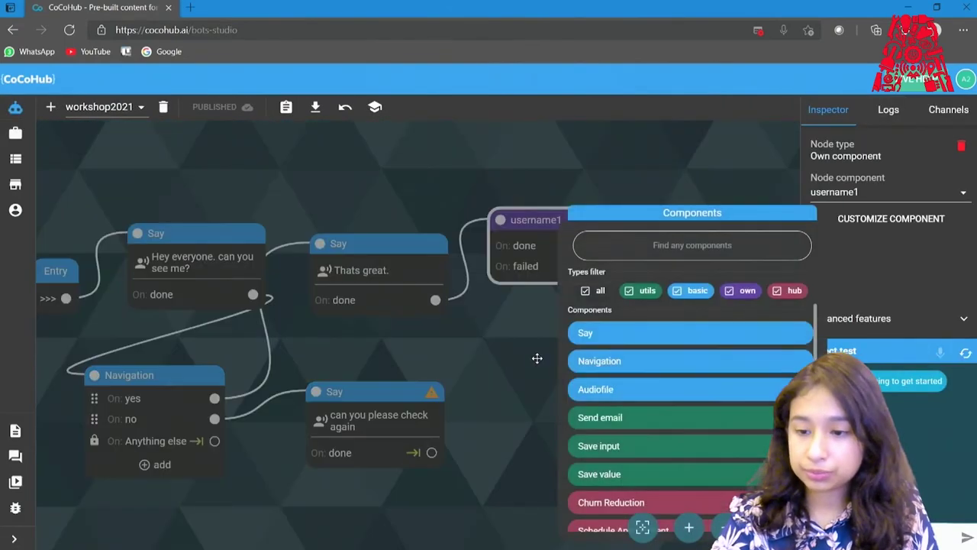
pyautogui.scroll(-5, 672, 473)
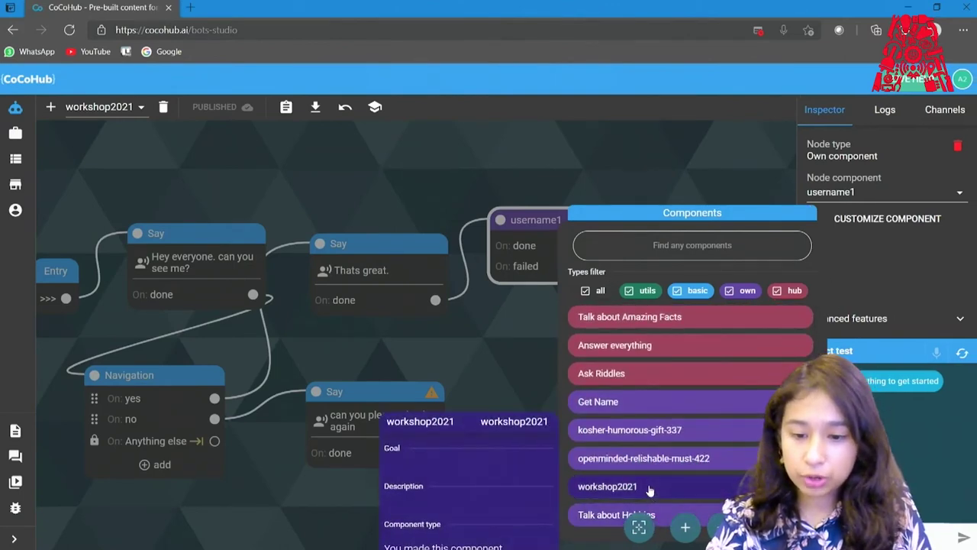
pyautogui.click(603, 515)
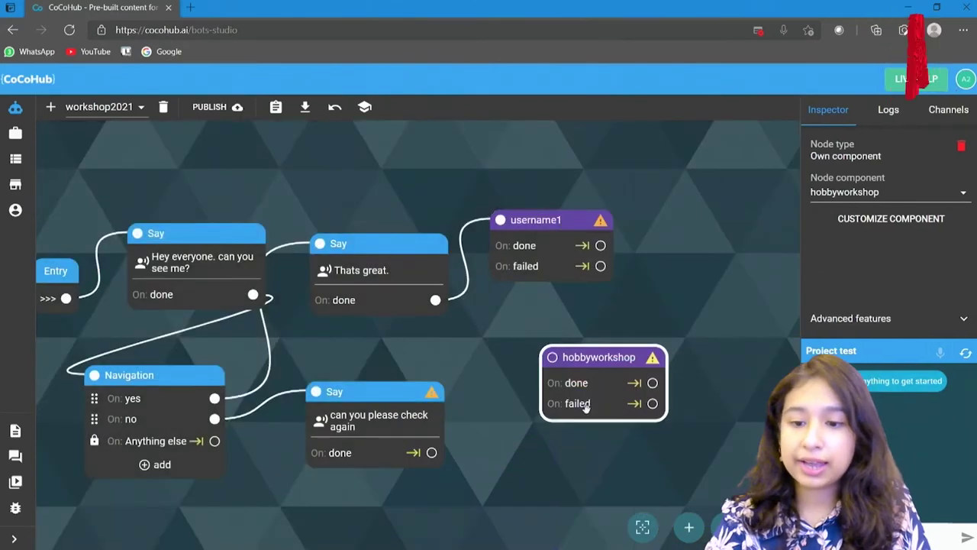
pyautogui.moveTo(599, 306); pyautogui.dragTo(530, 301)
pyautogui.moveTo(528, 353); pyautogui.dragTo(646, 217)
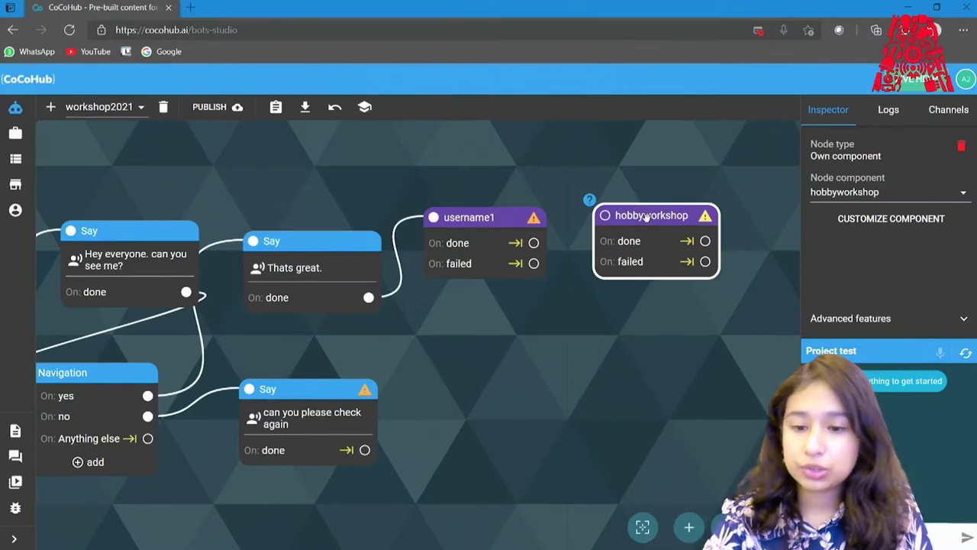
pyautogui.moveTo(533, 242); pyautogui.dragTo(603, 215)
pyautogui.moveTo(668, 214); pyautogui.dragTo(479, 370)
pyautogui.moveTo(404, 194); pyautogui.dragTo(484, 188)
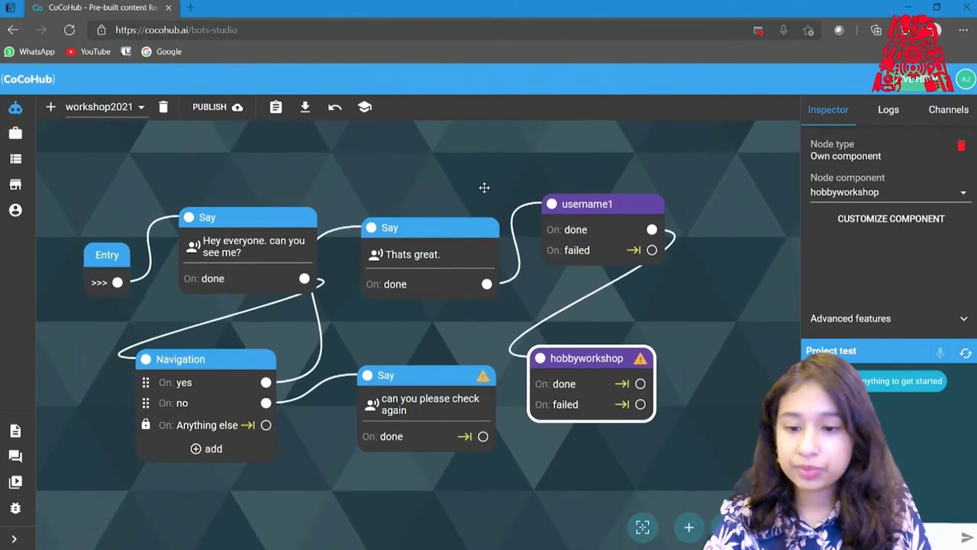
pyautogui.rightClick(603, 367)
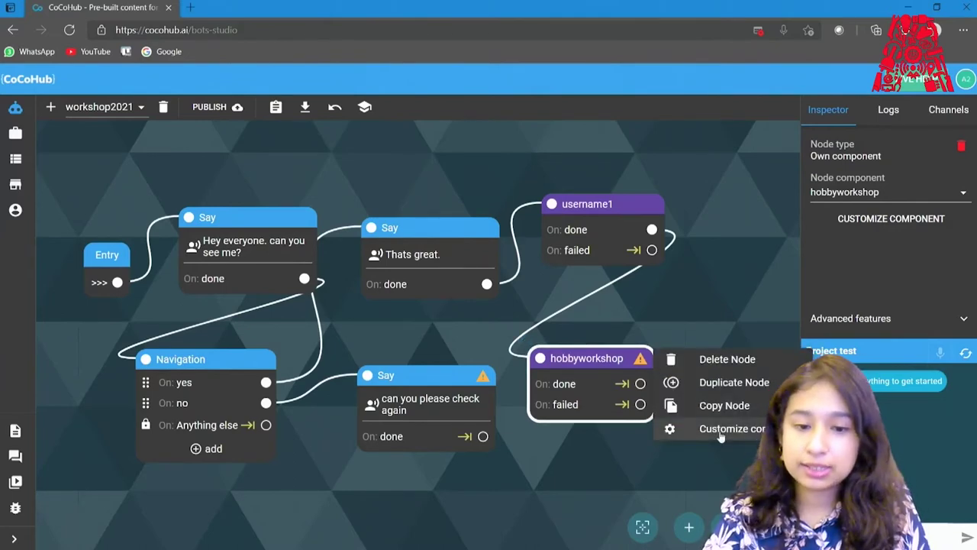
pyautogui.click(719, 429)
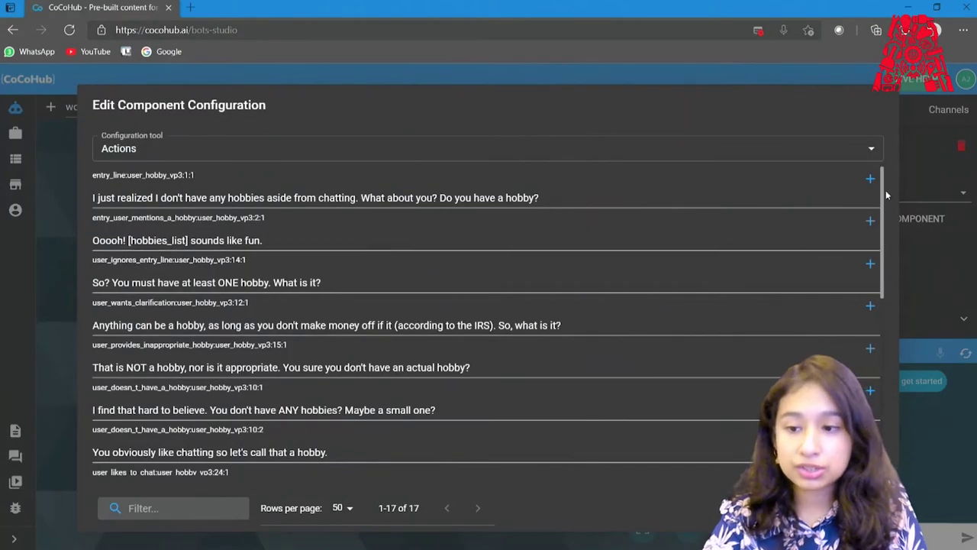
pyautogui.moveTo(879, 211); pyautogui.dragTo(262, 243)
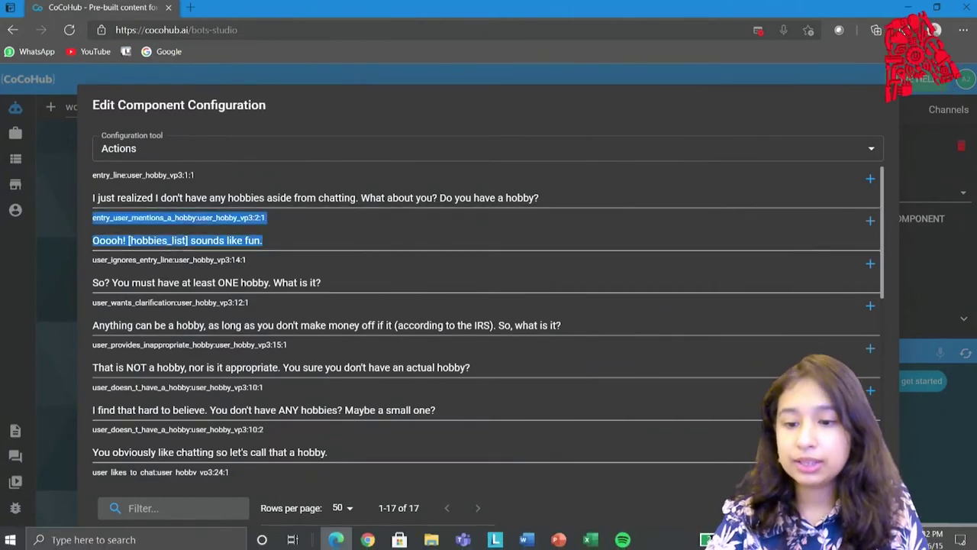
pyautogui.press('Escape')
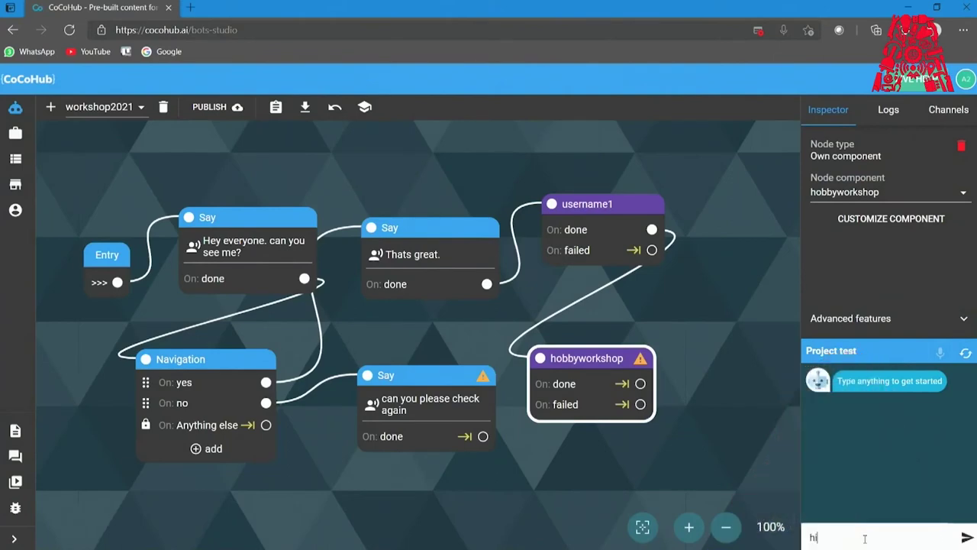
# Publish the bot and test-chat a greeting, yes, lee, a last name, yes until hobbies are asked.
pyautogui.doubleClick(439, 306)
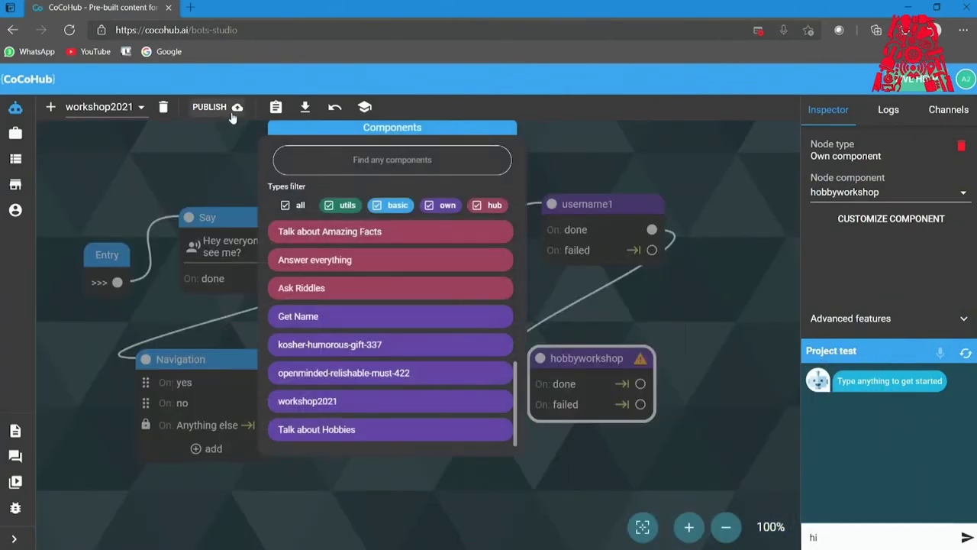
pyautogui.click(233, 108)
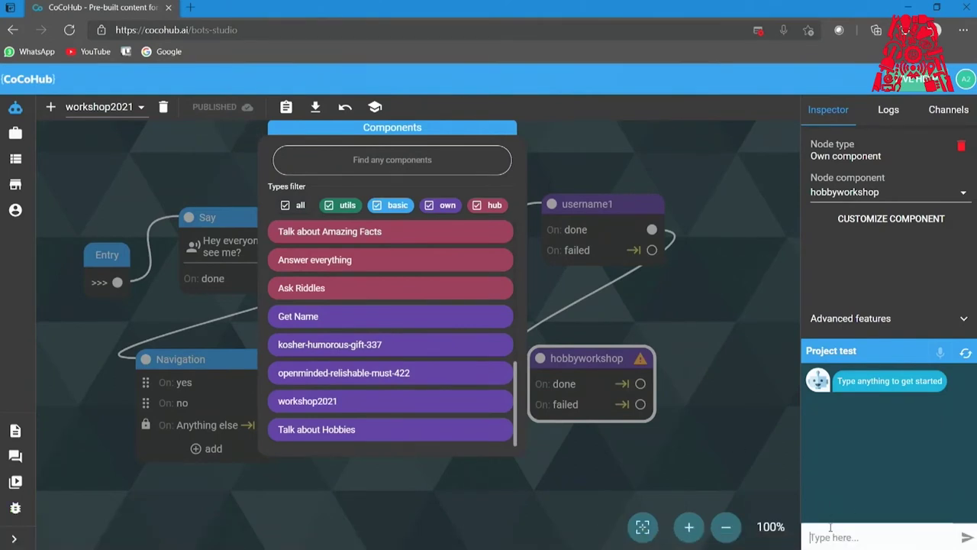
pyautogui.press('Return')
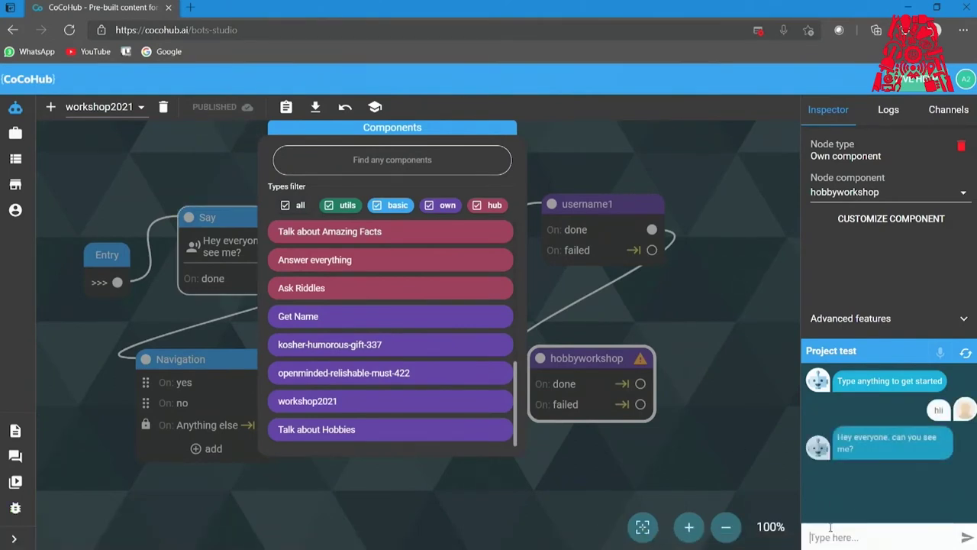
pyautogui.write('yes')
pyautogui.press('Return')
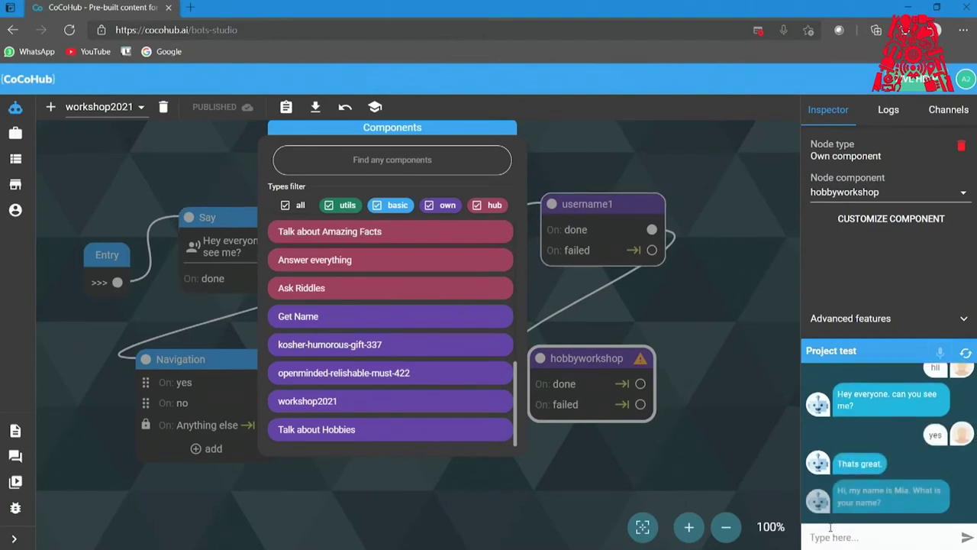
pyautogui.write('l')
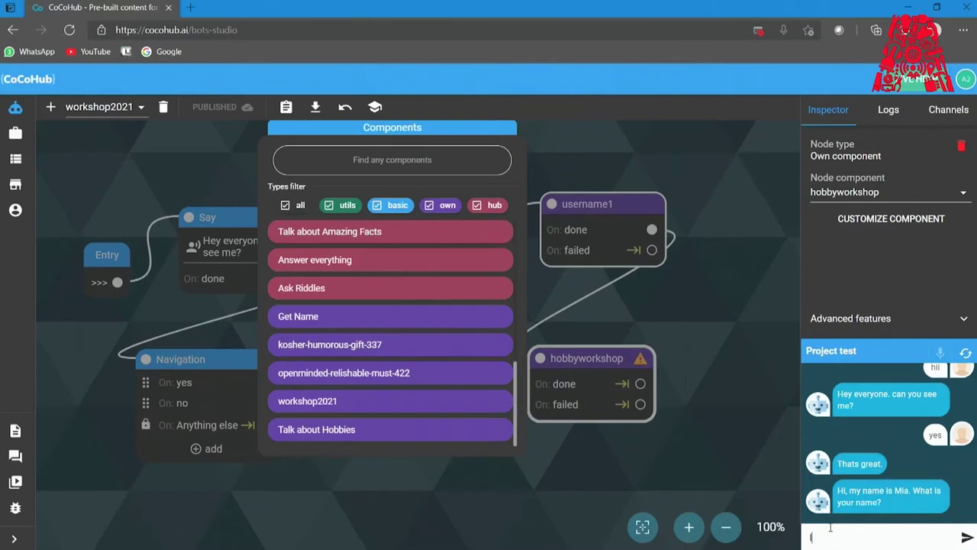
pyautogui.write('ee')
pyautogui.press('Return')
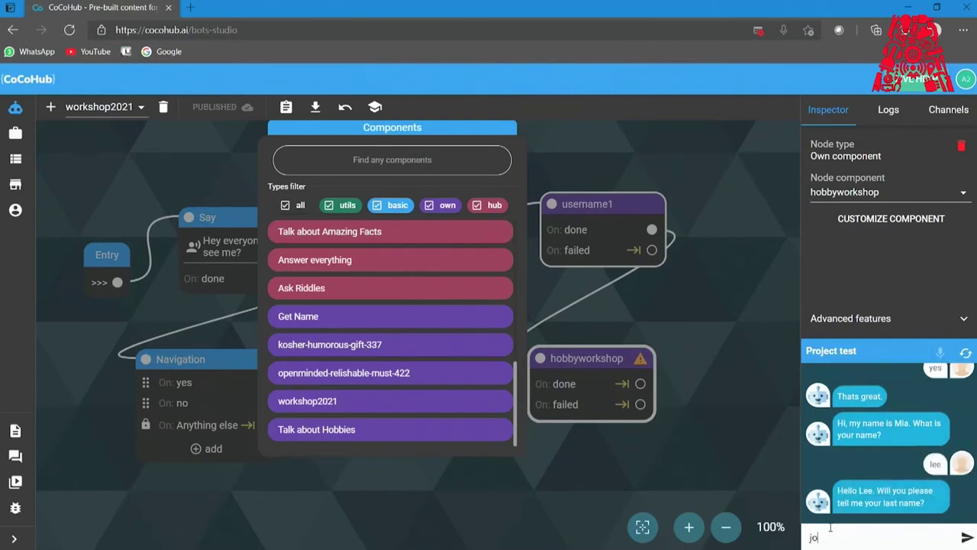
pyautogui.press('Return')
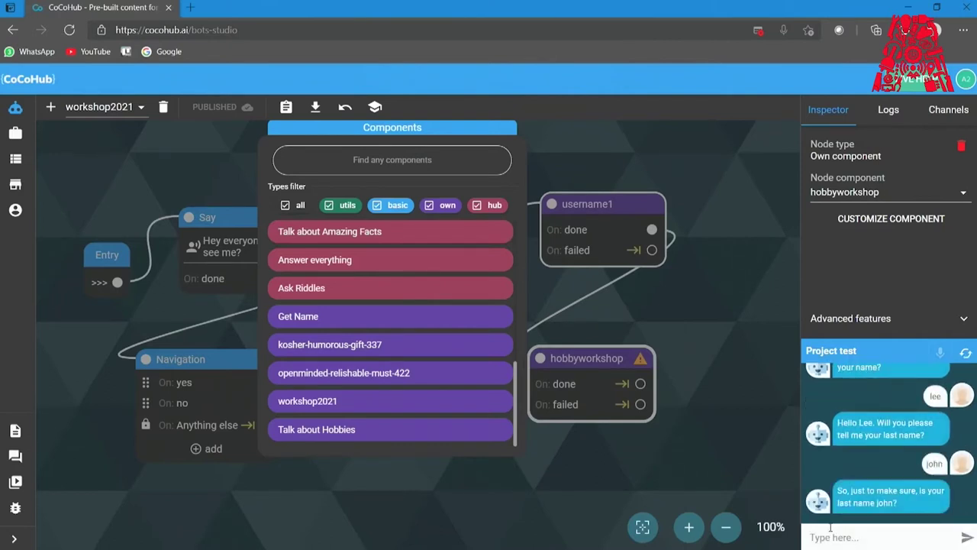
pyautogui.write('yes')
pyautogui.press('Return')
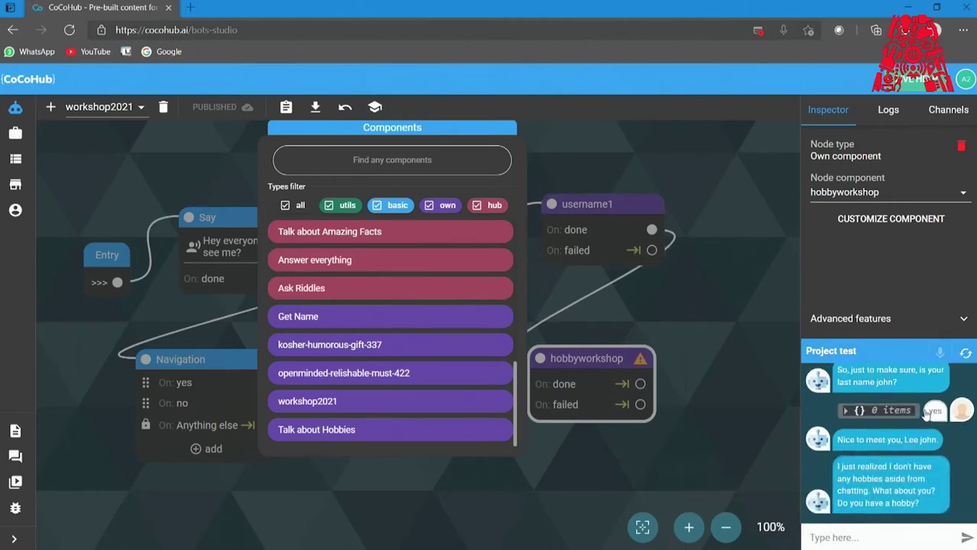
pyautogui.click(698, 327)
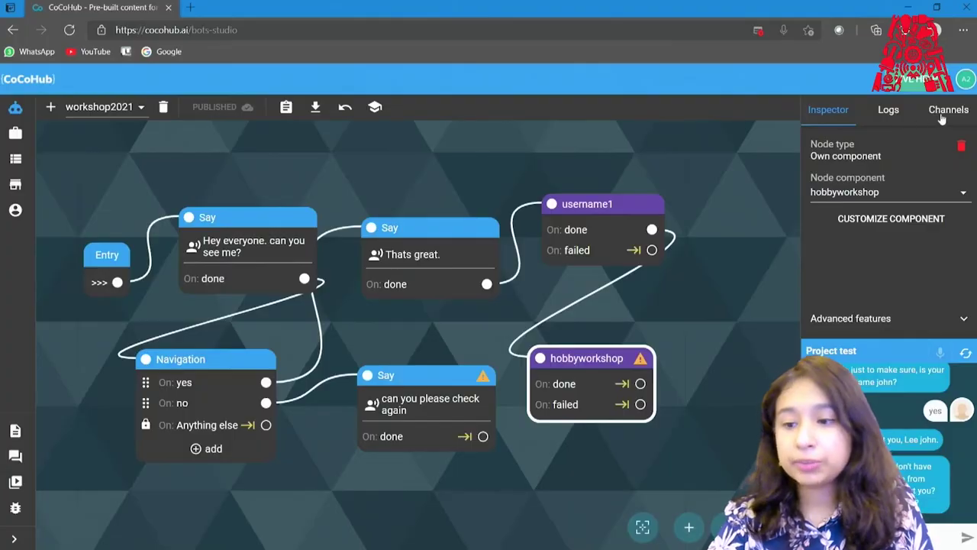
pyautogui.click(947, 111)
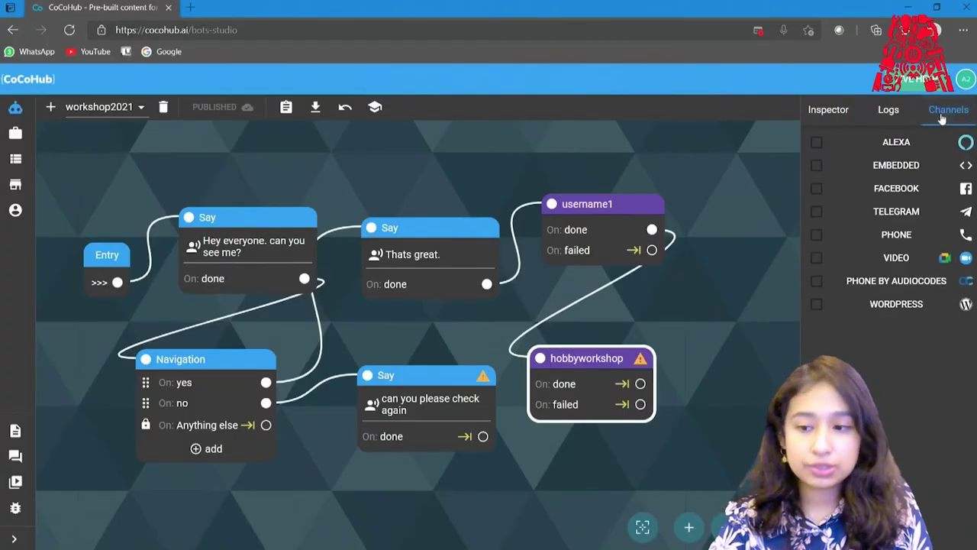
pyautogui.click(816, 259)
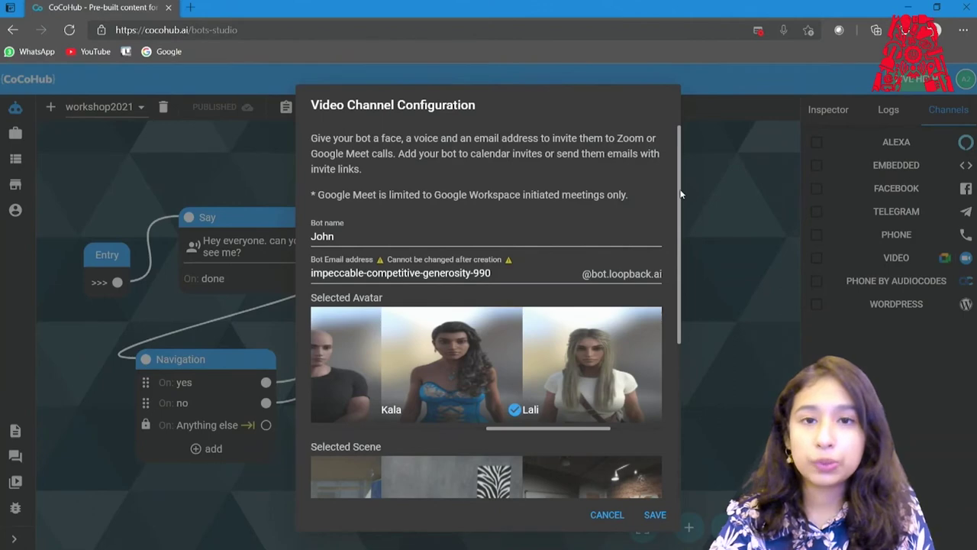
pyautogui.scroll(-5, 675, 199)
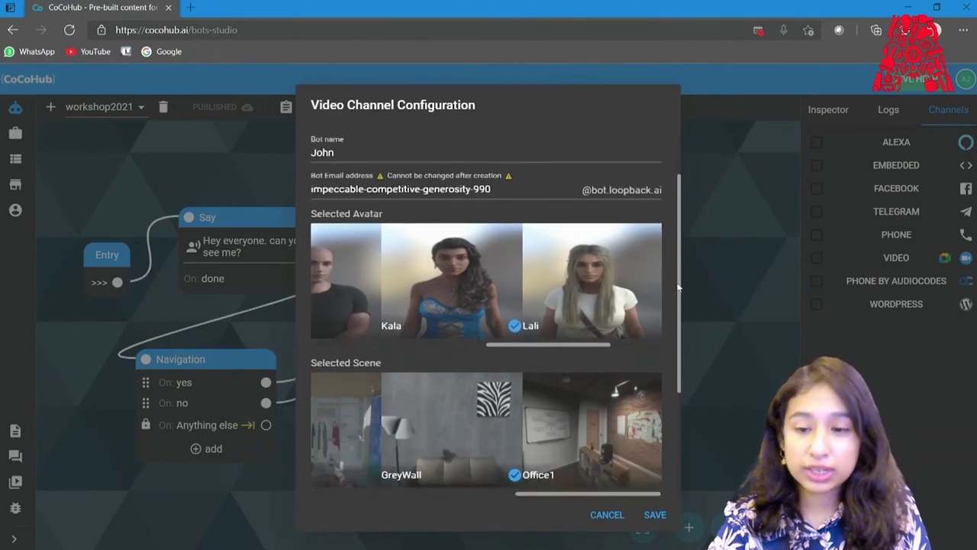
pyautogui.scroll(5, 670, 206)
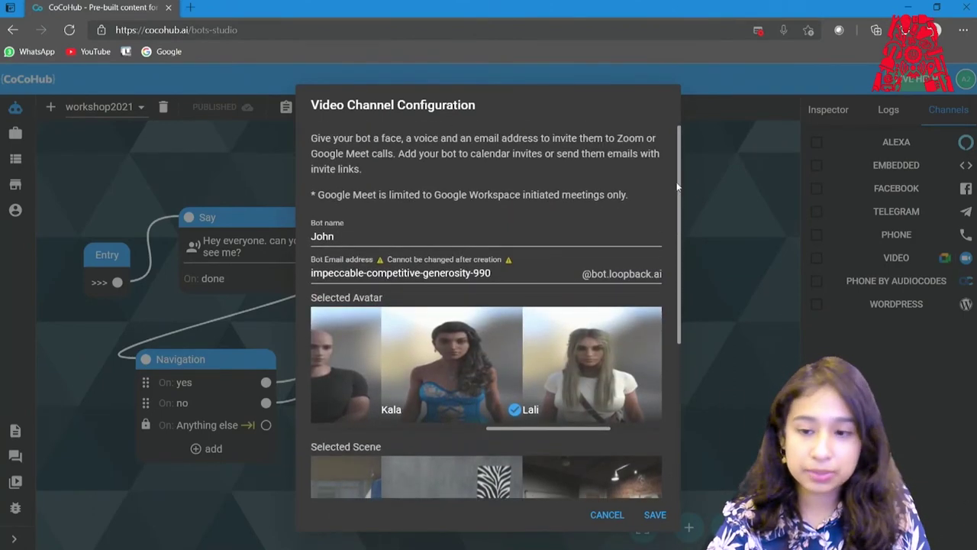
pyautogui.click(683, 183)
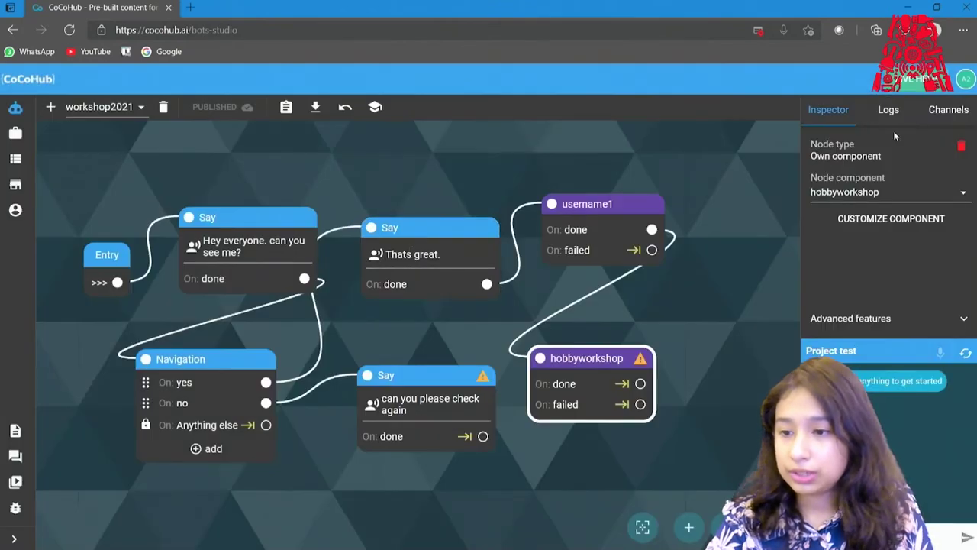
# Open the video channel settings and edit the bot's name.
pyautogui.click(931, 115)
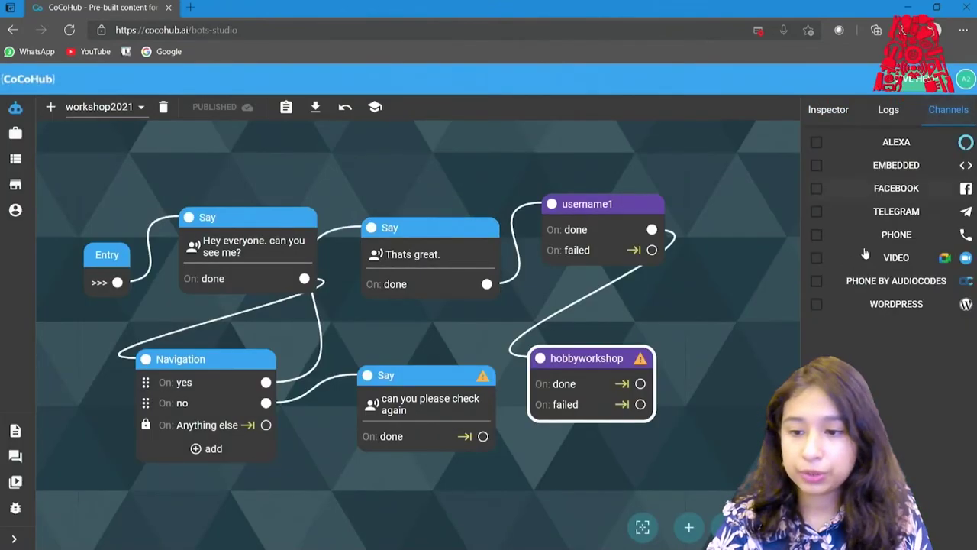
pyautogui.click(813, 265)
pyautogui.doubleClick(477, 237)
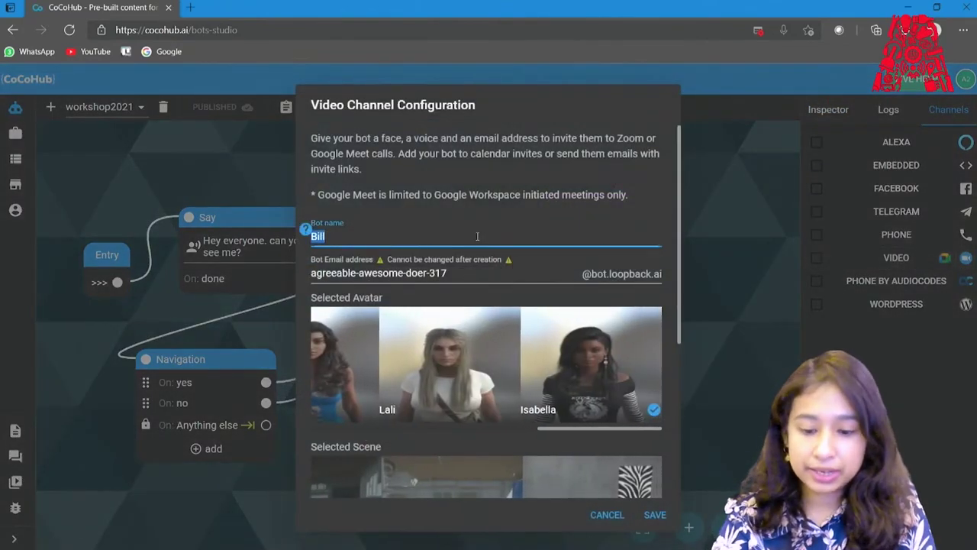
pyautogui.write('Mia')
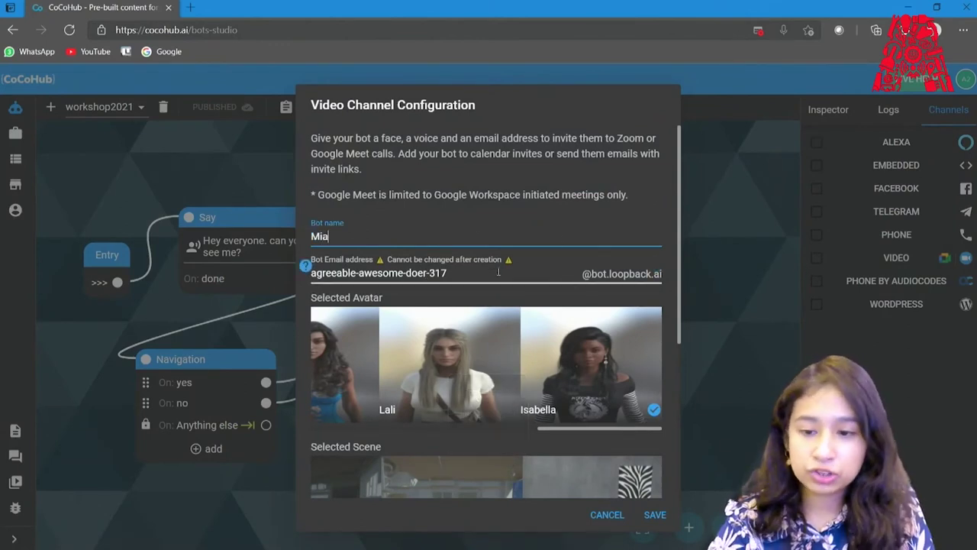
pyautogui.click(680, 203)
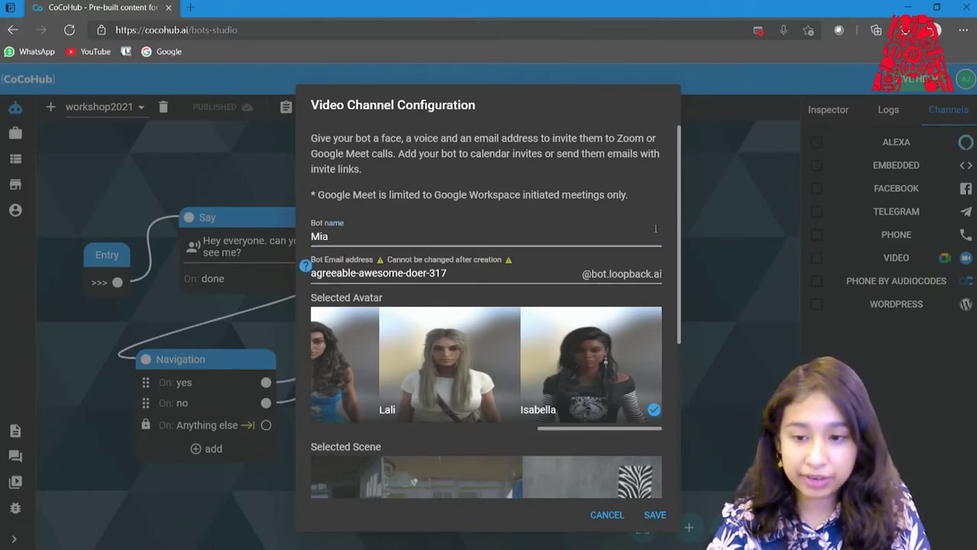
pyautogui.moveTo(680, 226); pyautogui.dragTo(671, 325)
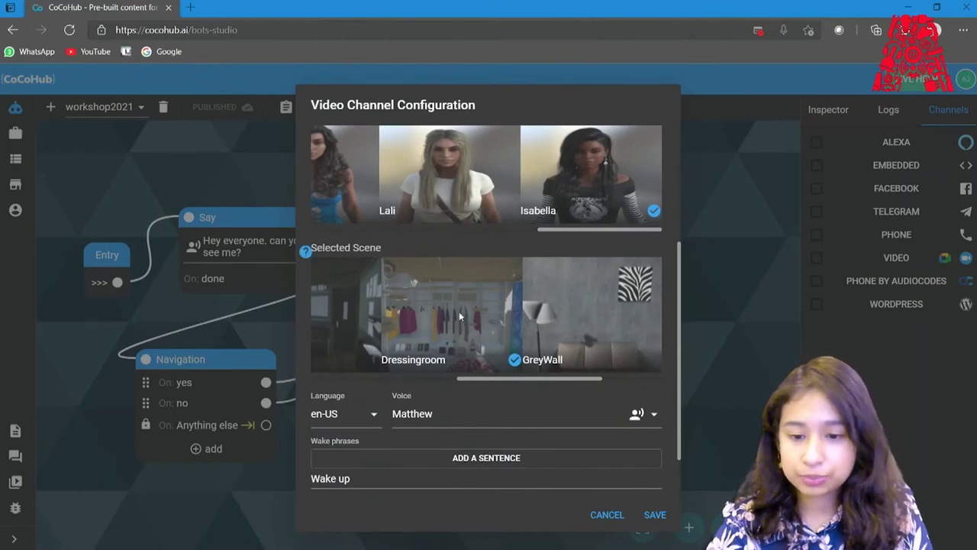
# Keep the language en-US, choose the Salli voice, and preview it.
pyautogui.click(350, 416)
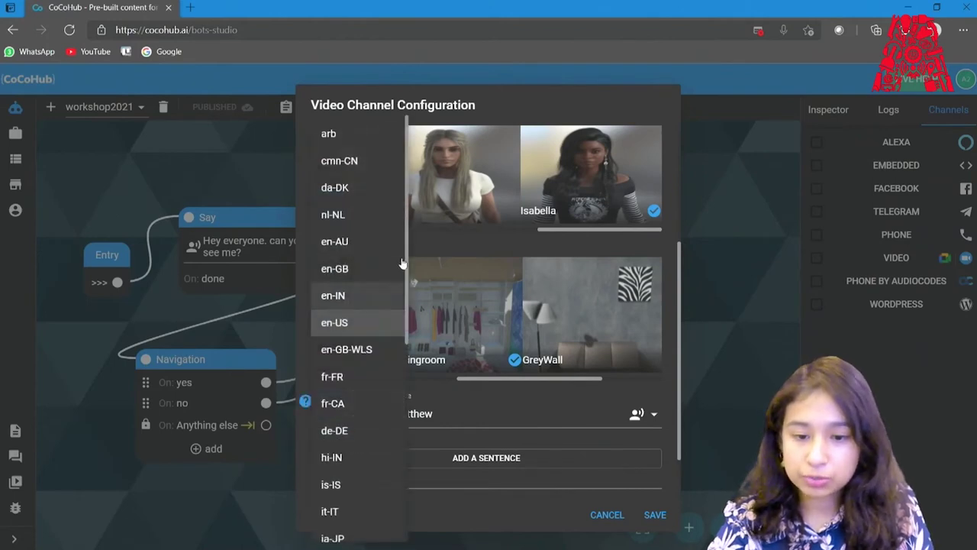
pyautogui.click(467, 415)
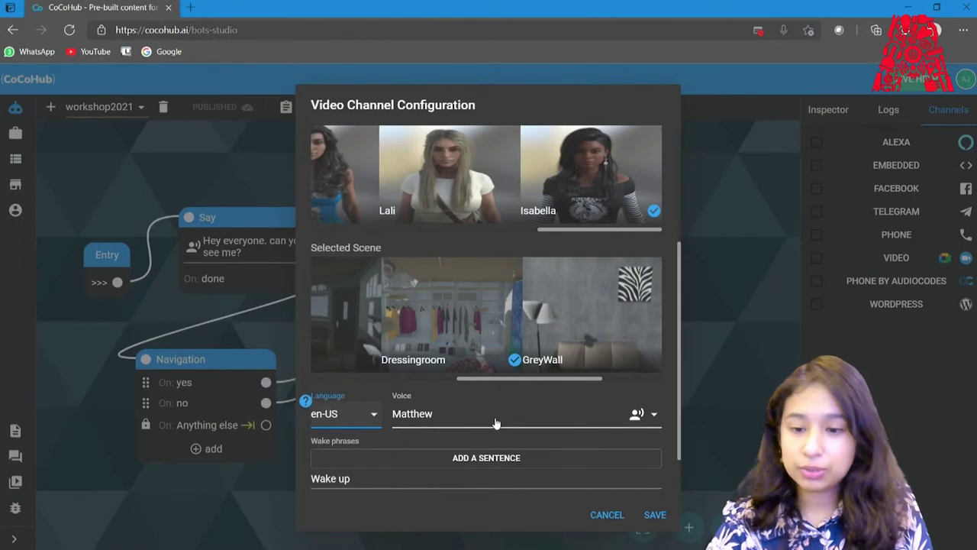
pyautogui.click(497, 423)
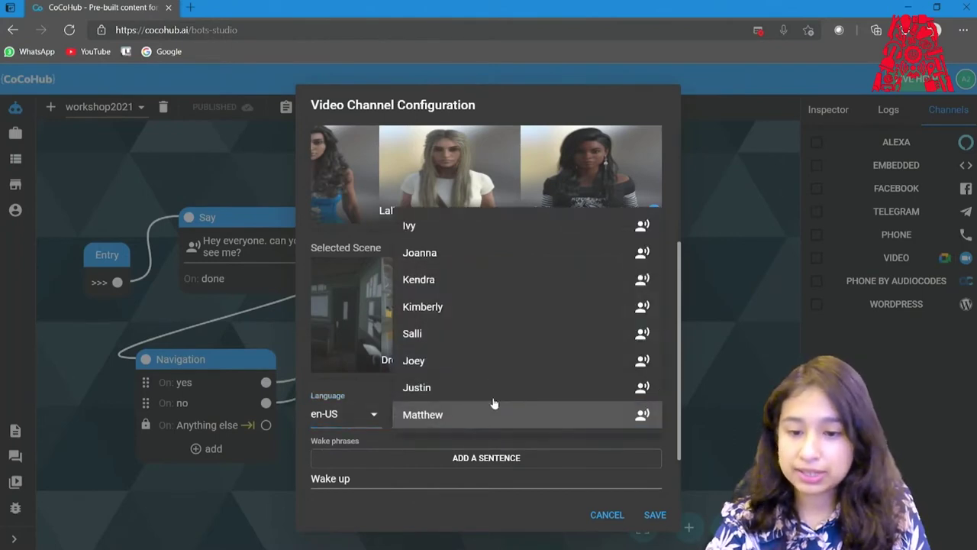
pyautogui.click(484, 336)
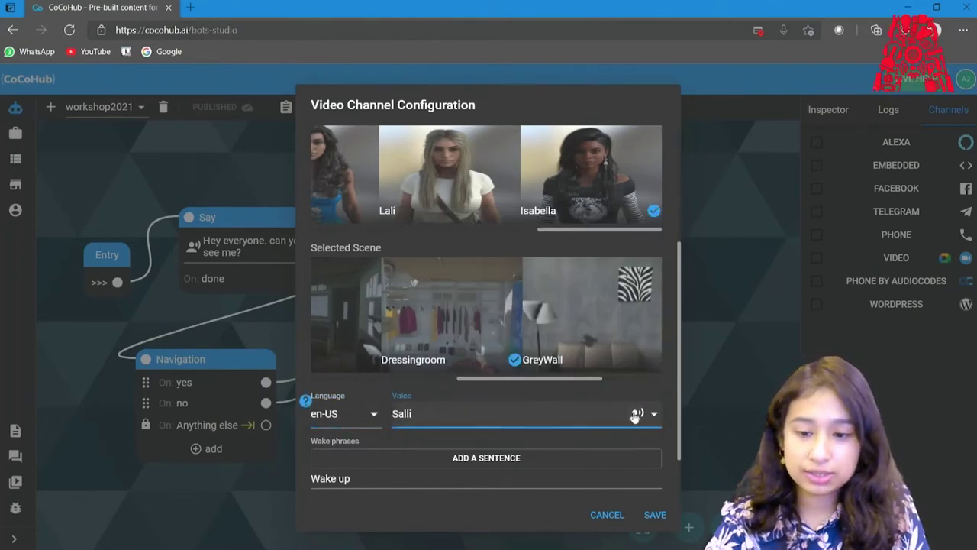
pyautogui.click(636, 414)
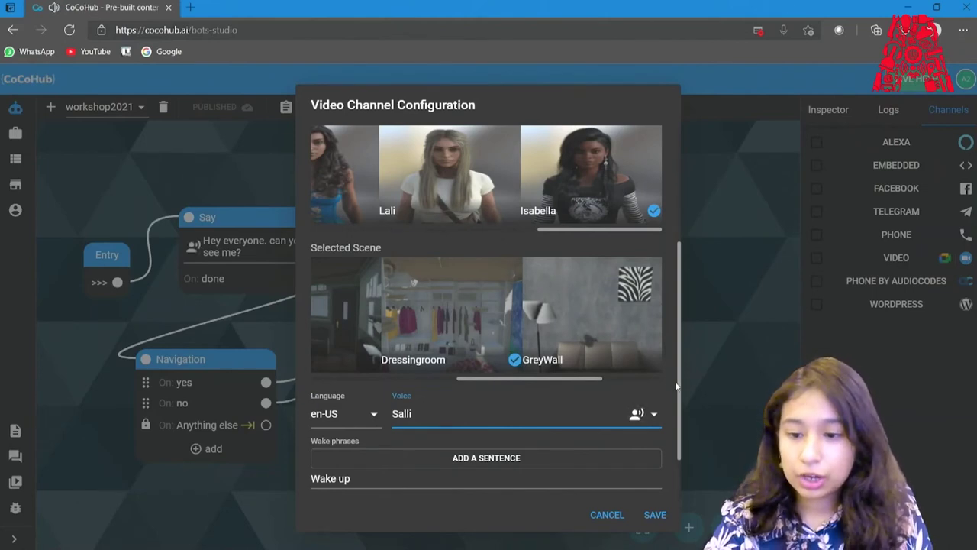
# Add 'Mia' as a wake phrase and 'Sleep' as a sleep phrase, then save.
pyautogui.scroll(-2, 679, 377)
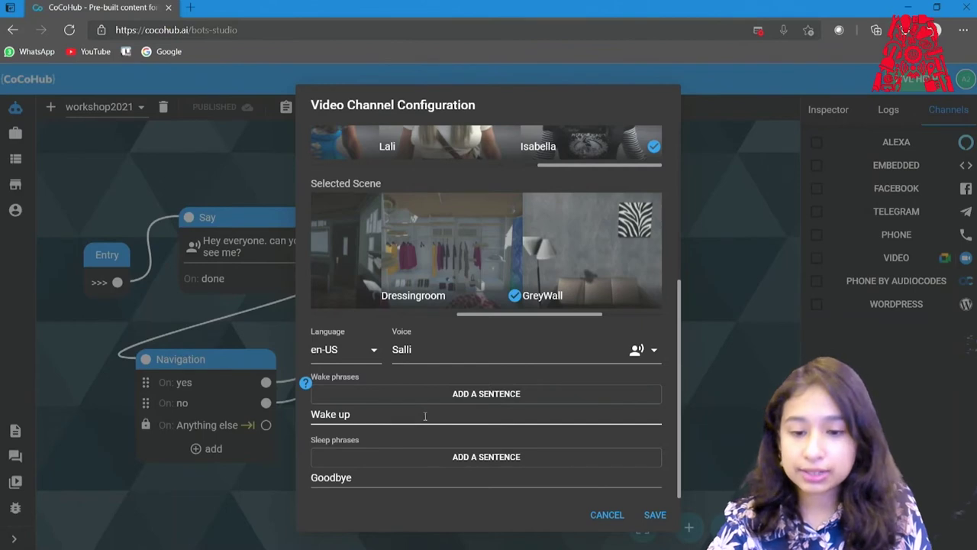
pyautogui.click(367, 401)
pyautogui.press('capslock')
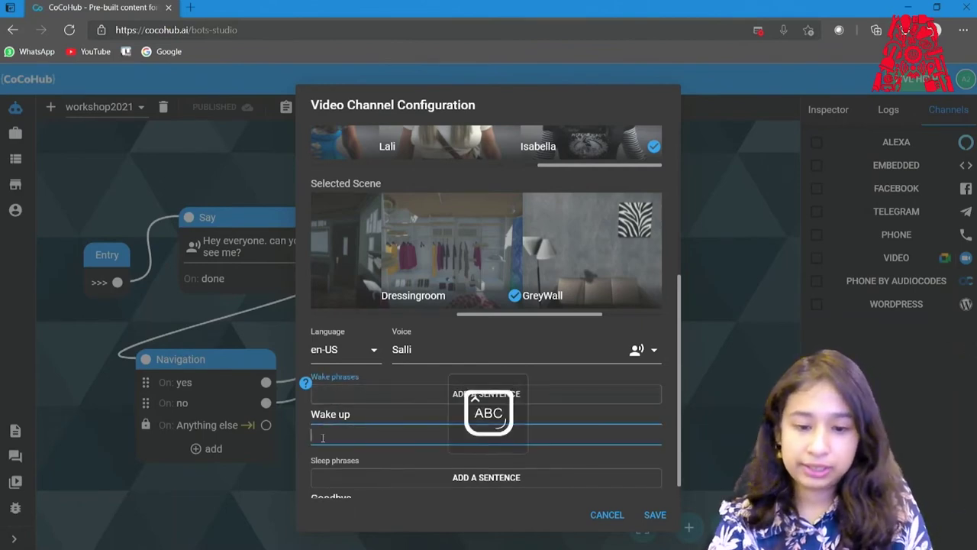
pyautogui.write('M')
pyautogui.press('capslock')
pyautogui.write('ia')
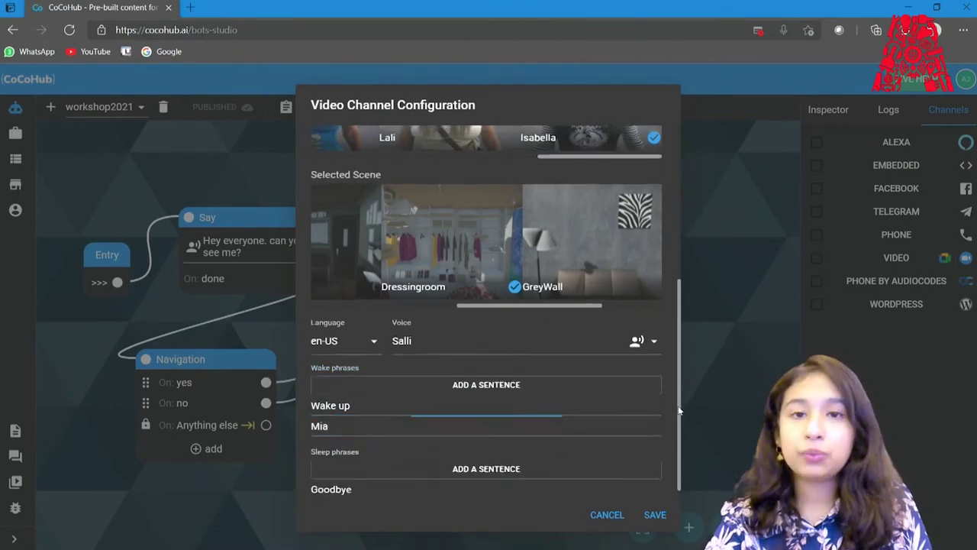
pyautogui.scroll(-1, 679, 404)
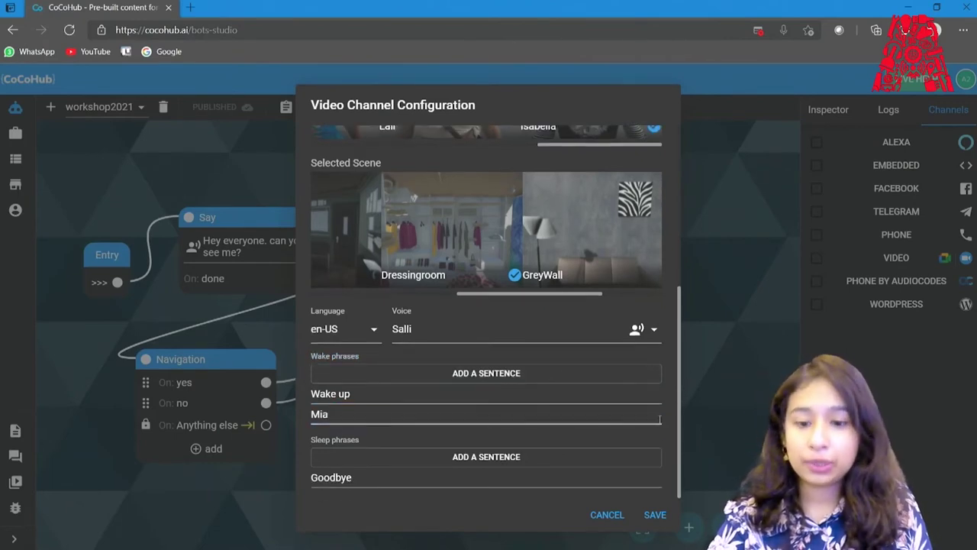
pyautogui.click(447, 455)
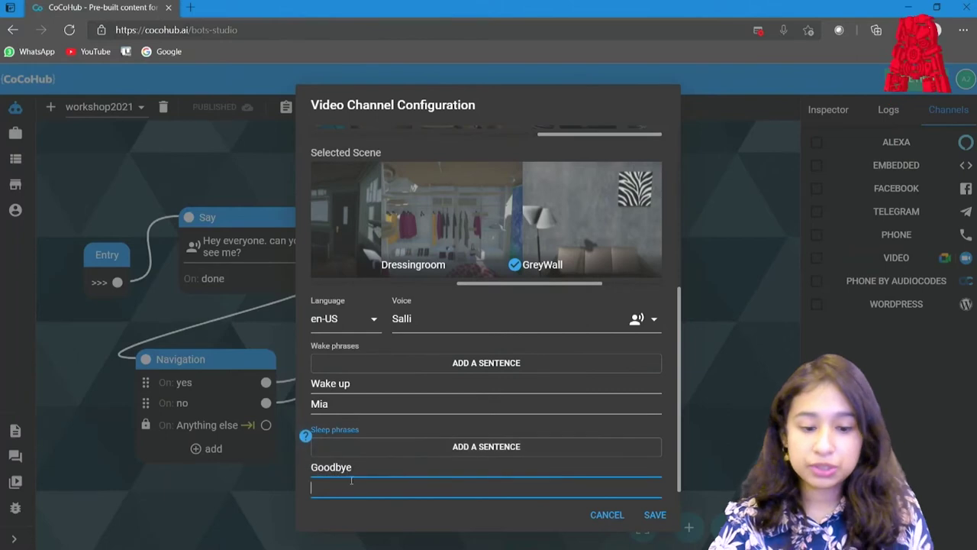
pyautogui.press('capslock')
pyautogui.write('Sl')
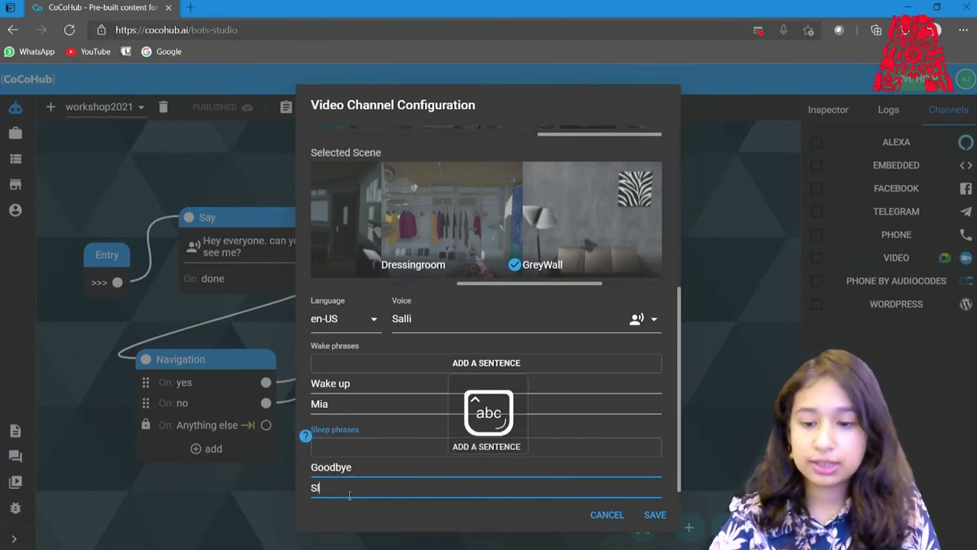
pyautogui.write('eep')
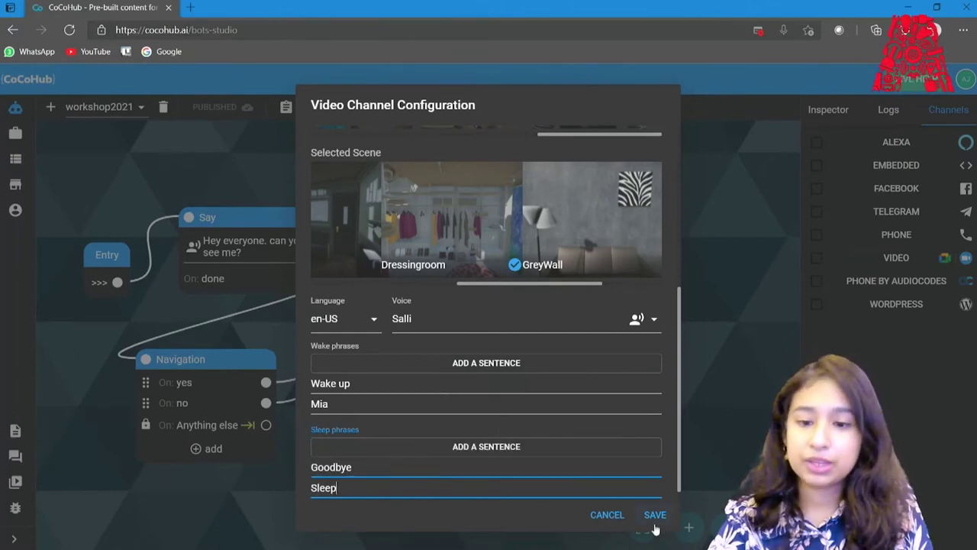
pyautogui.click(655, 516)
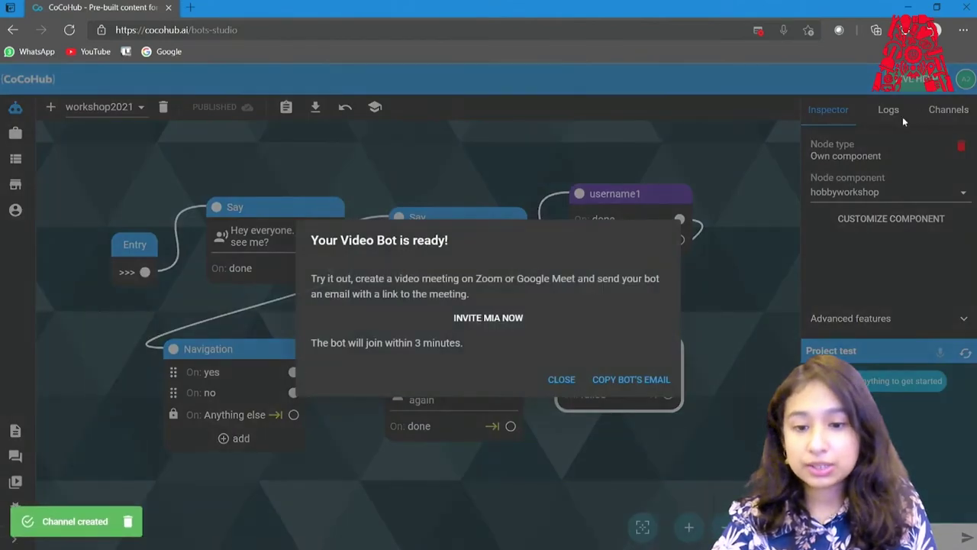
# Copy the bot's e-mail from the 'Your Video Bot is ready!' dialog.
pyautogui.click(643, 381)
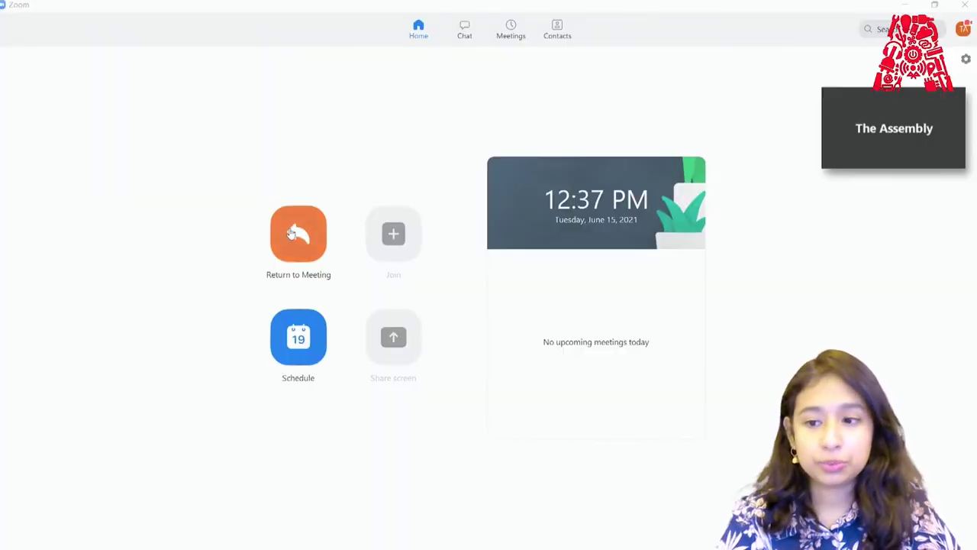
# Invite the bot to the ongoing Zoom meeting via a Gmail invitation sent to its pasted address.
pyautogui.click(291, 233)
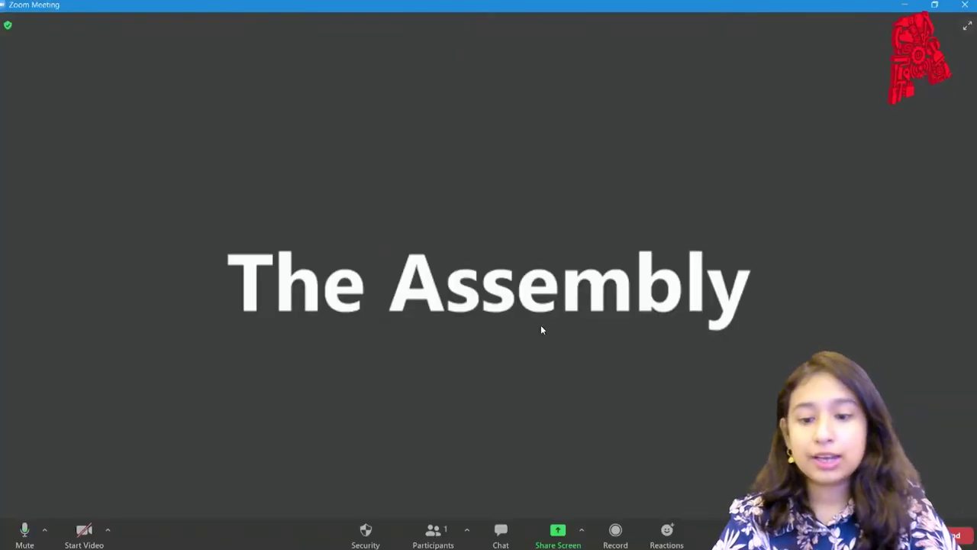
pyautogui.click(432, 531)
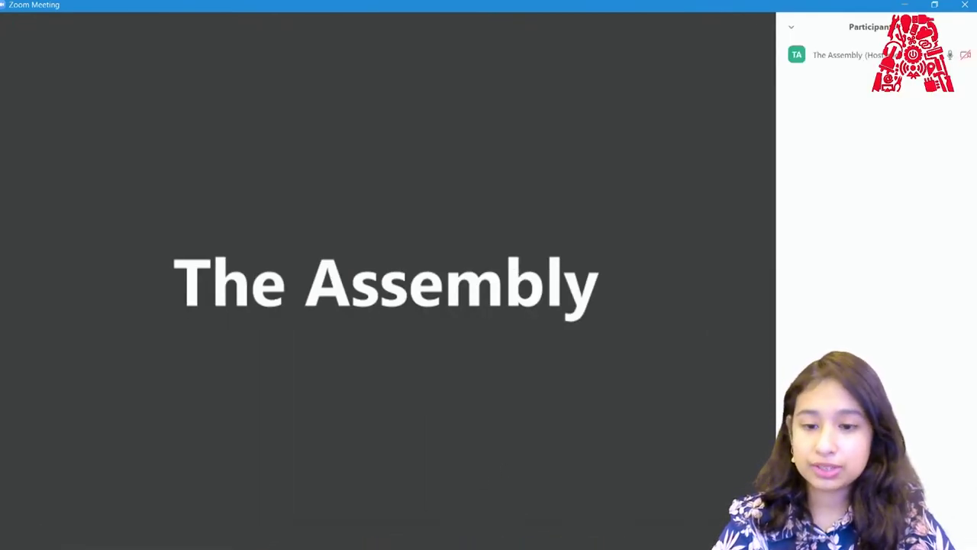
pyautogui.hotkey('alt', 'i')
pyautogui.click(524, 158)
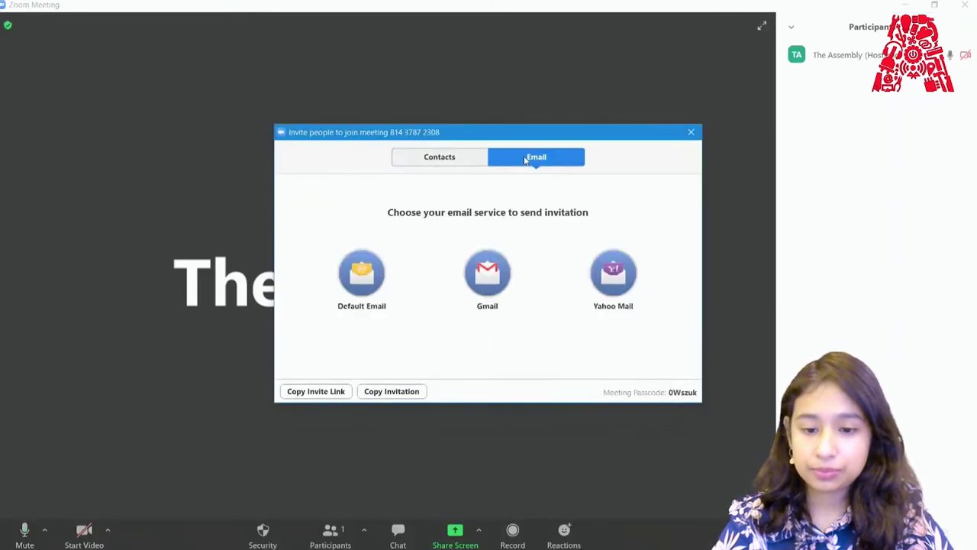
pyautogui.click(489, 273)
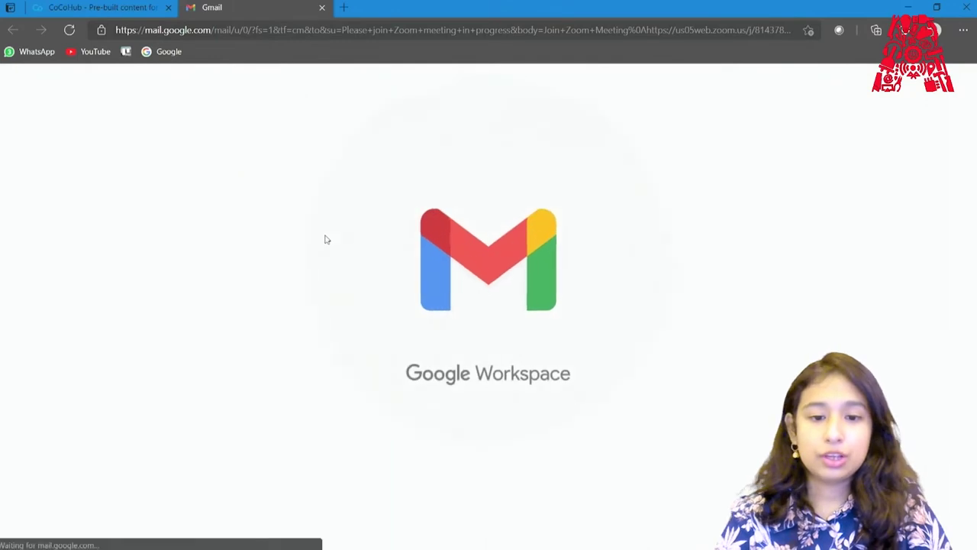
pyautogui.click(194, 92)
pyautogui.hotkey('ctrl', 'v')
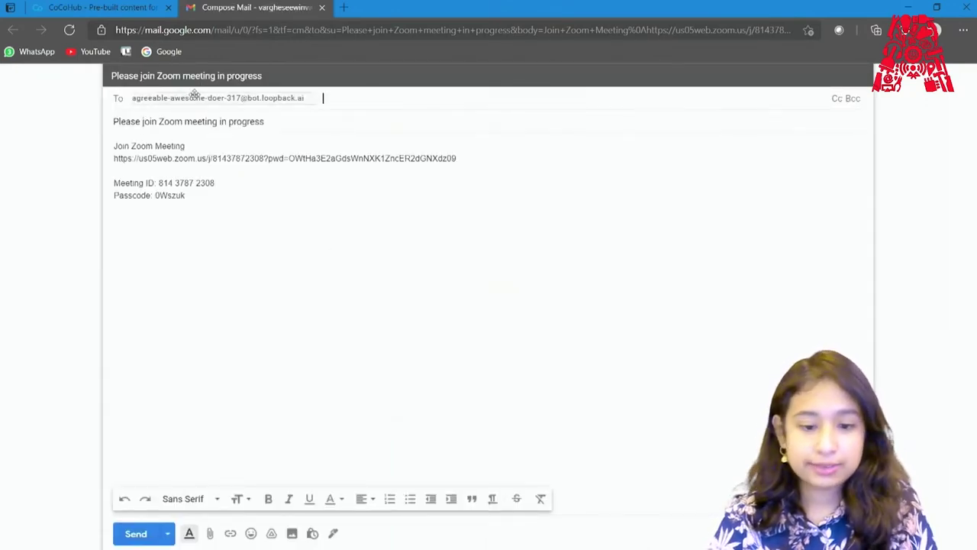
pyautogui.click(136, 533)
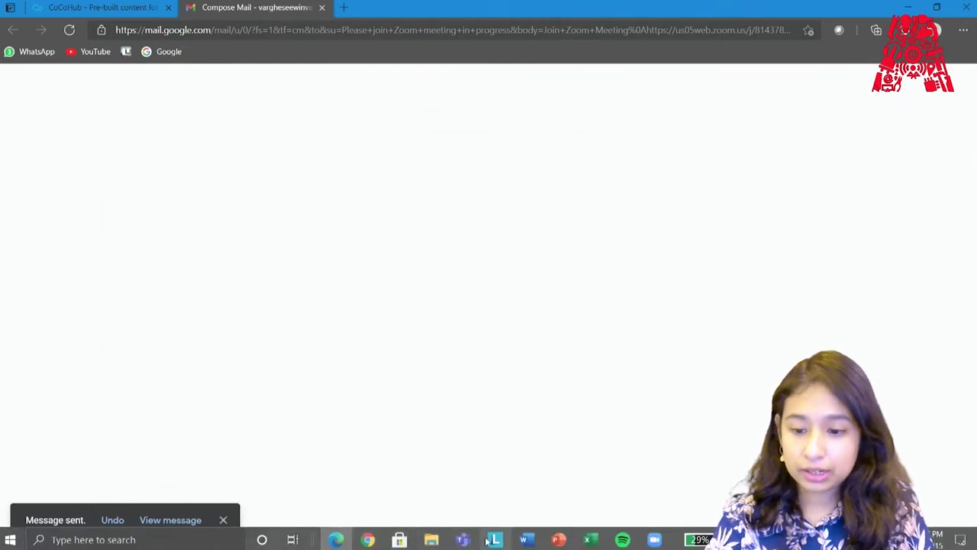
# Bring the Zoom meeting forward to confirm Mia joined, then return to the CoCoHub flow editor.
pyautogui.moveTo(649, 541)
pyautogui.click(662, 493)
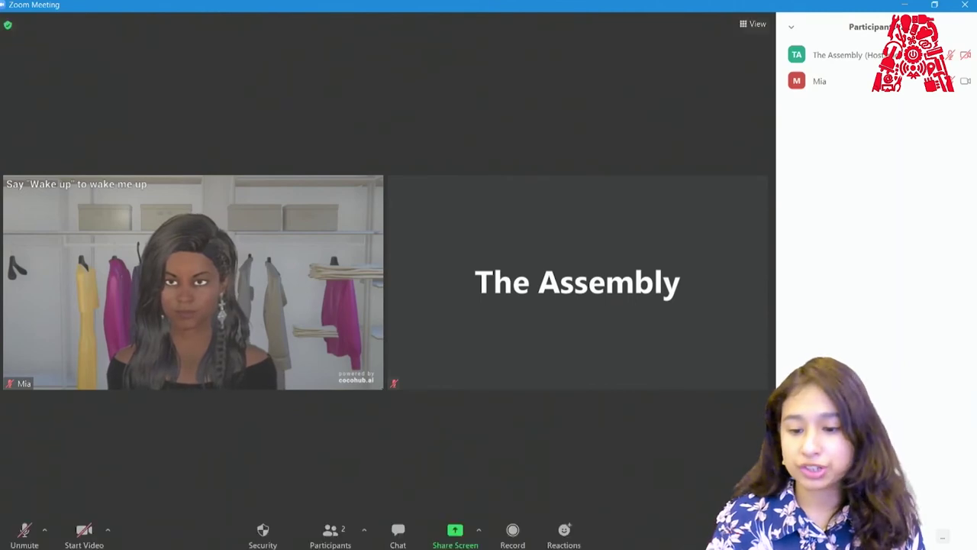
pyautogui.click(630, 542)
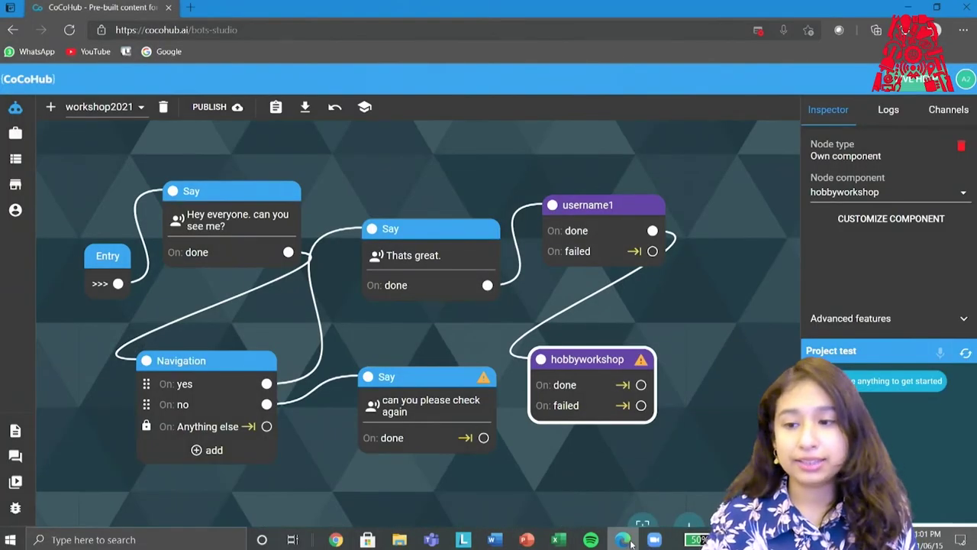
# Confirm the bot's VIDEO channel is enabled with en-US Salli voice and GreyWall scene, then bring Zoom forward.
pyautogui.click(942, 118)
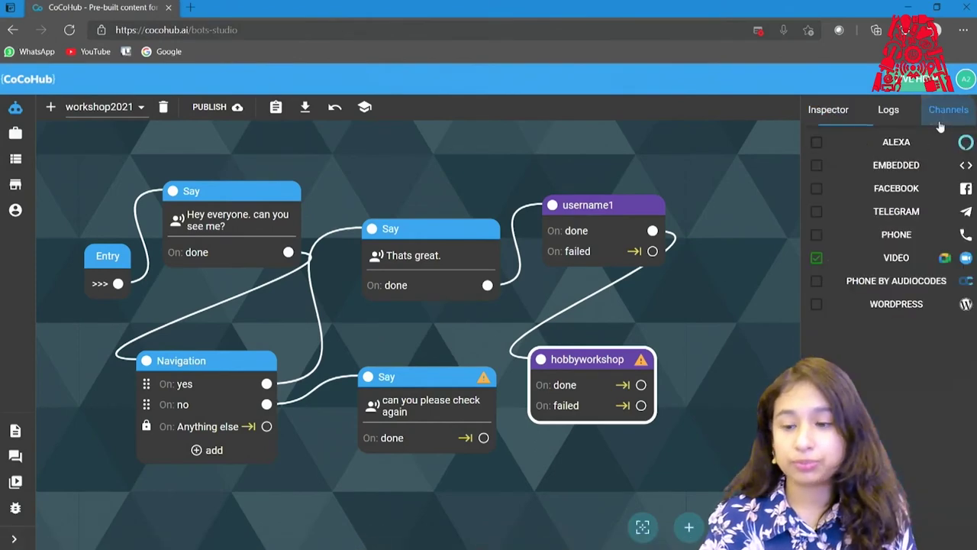
pyautogui.click(829, 264)
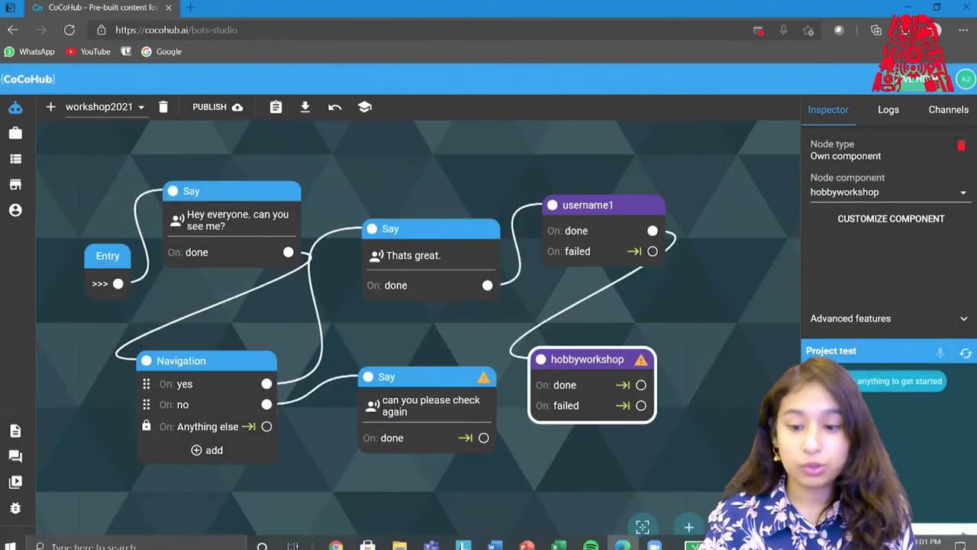
pyautogui.moveTo(654, 540)
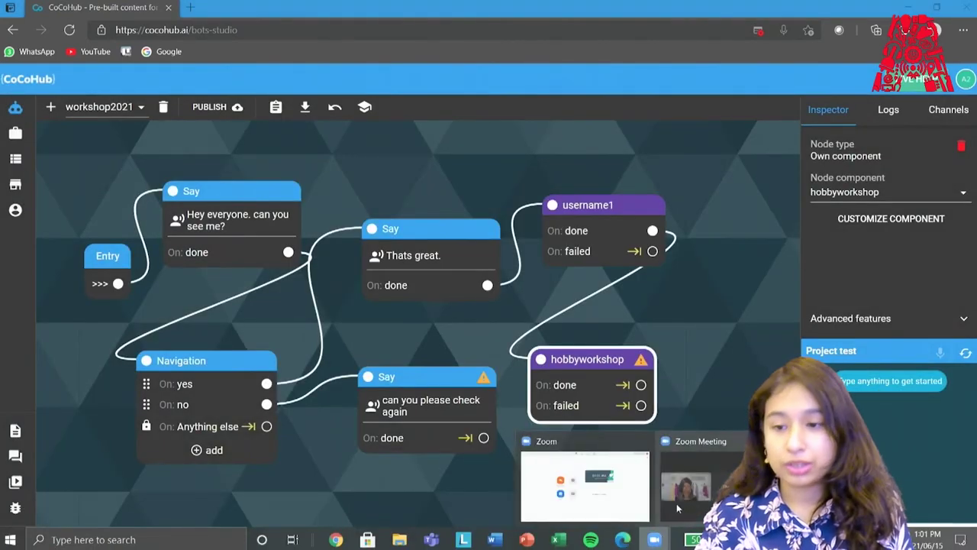
pyautogui.click(691, 469)
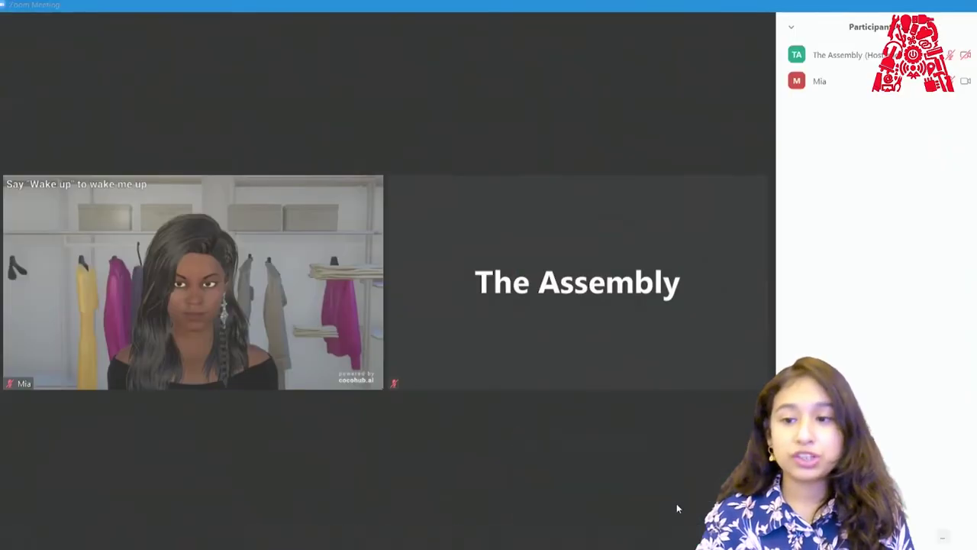
# Close the Zoom participants panel so Mia's avatar video tile fills the meeting view.
pyautogui.click(790, 27)
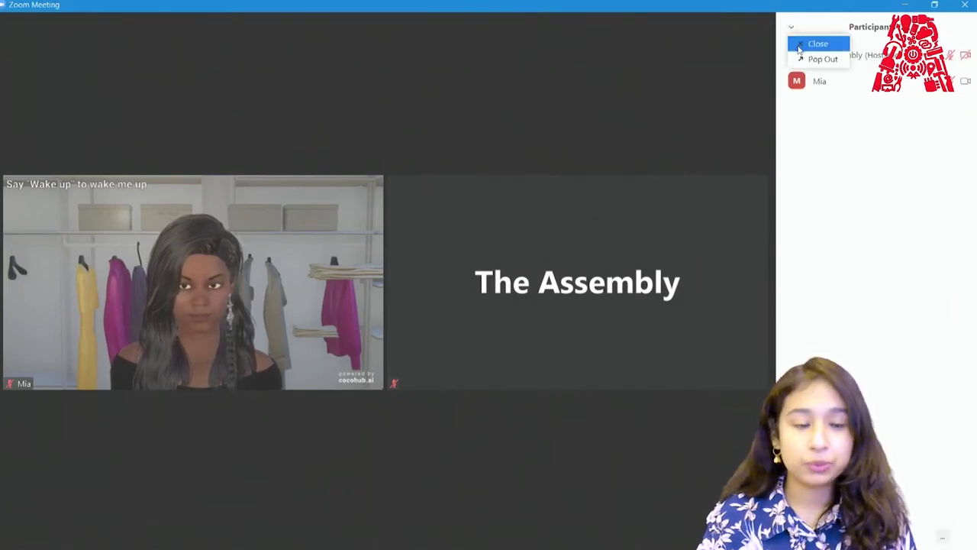
pyautogui.click(810, 40)
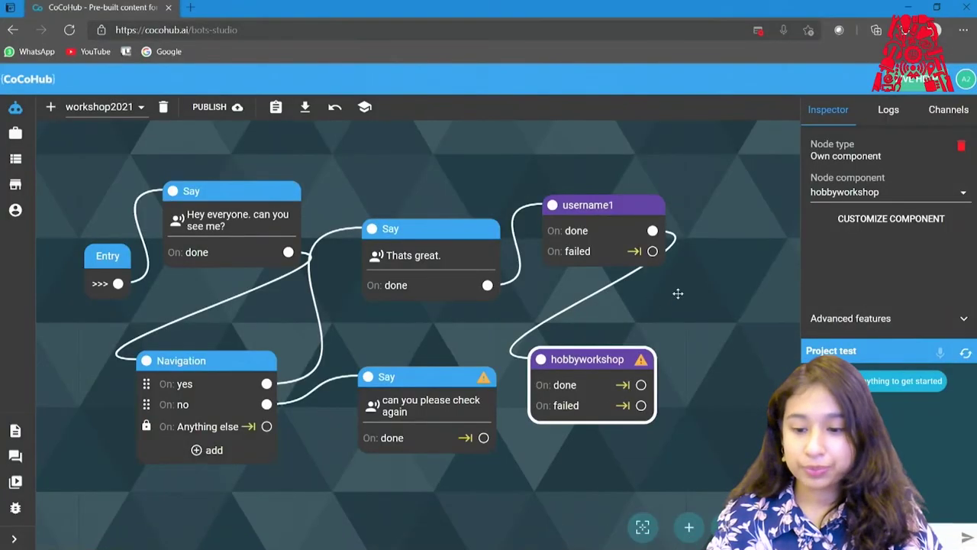
# Check the Zoom meeting, then pan the workshop2021 flow canvas and go to CoCoHub's Hub of featured components.
pyautogui.click(655, 539)
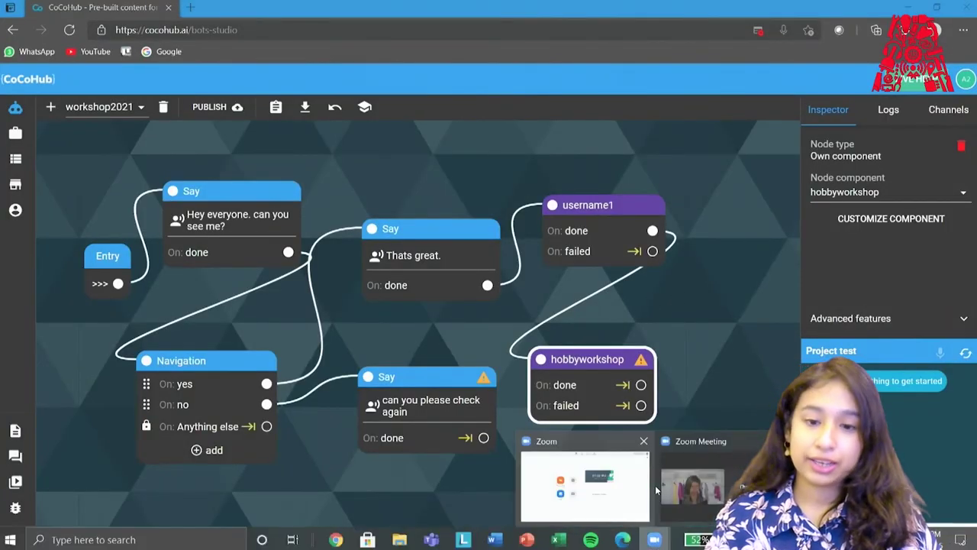
pyautogui.click(667, 485)
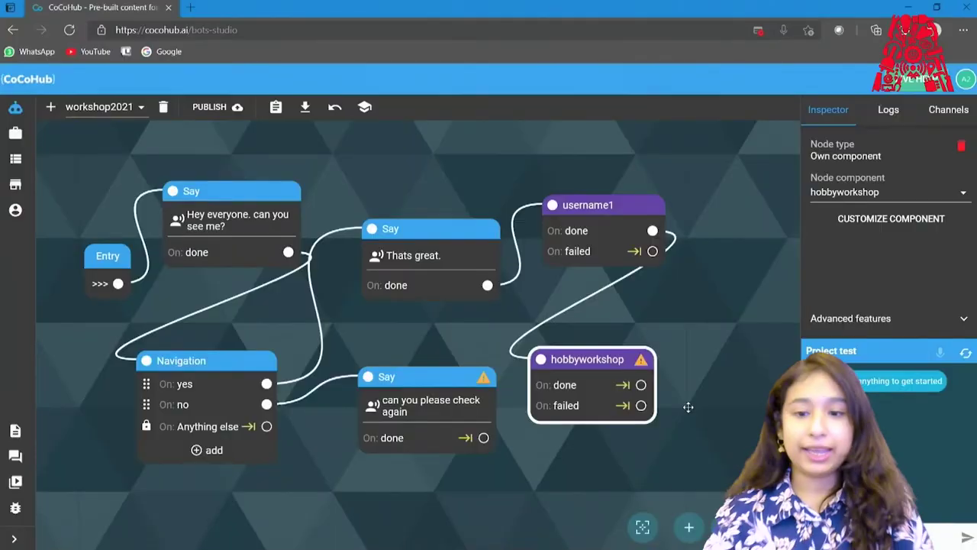
pyautogui.moveTo(687, 405); pyautogui.dragTo(666, 413)
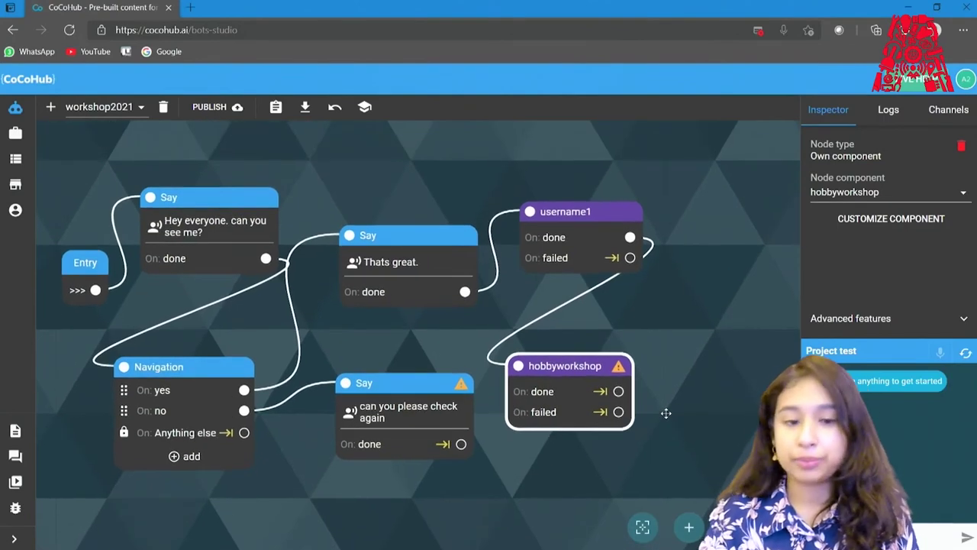
pyautogui.moveTo(24, 177)
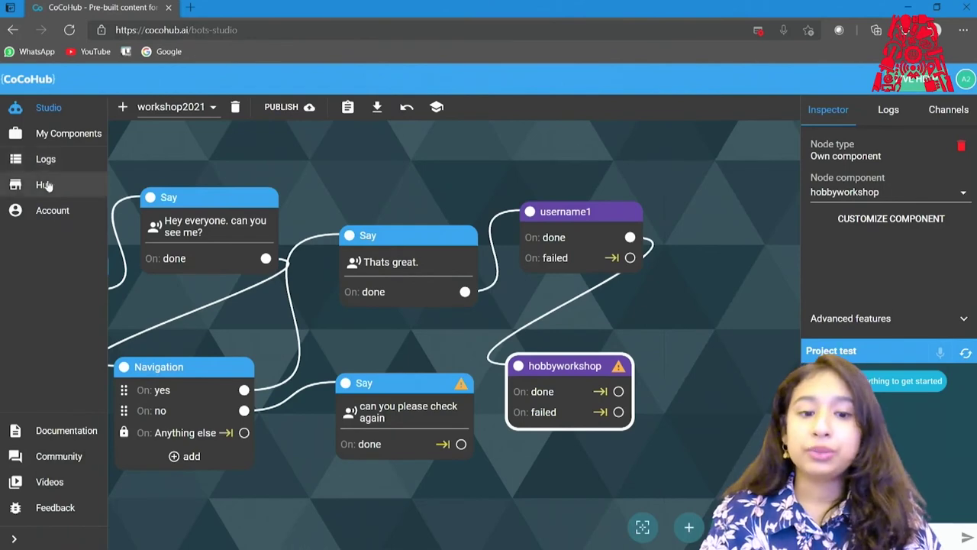
pyautogui.click(42, 185)
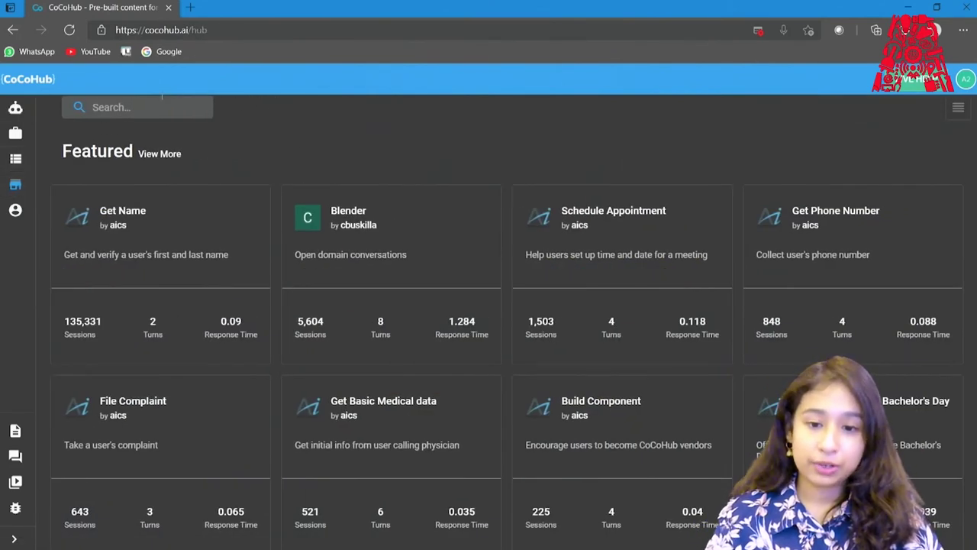
pyautogui.click(155, 106)
pyautogui.write('survey')
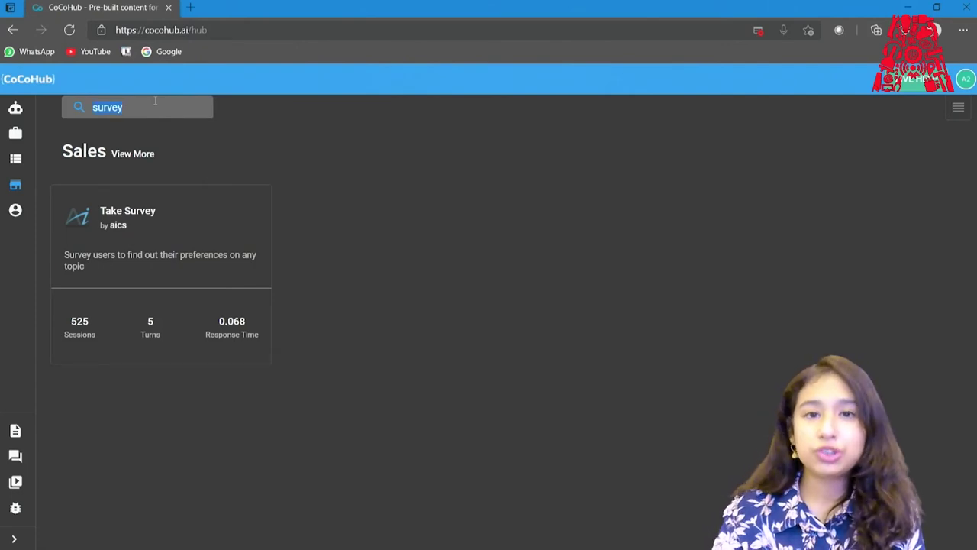
pyautogui.press('BackSpace')
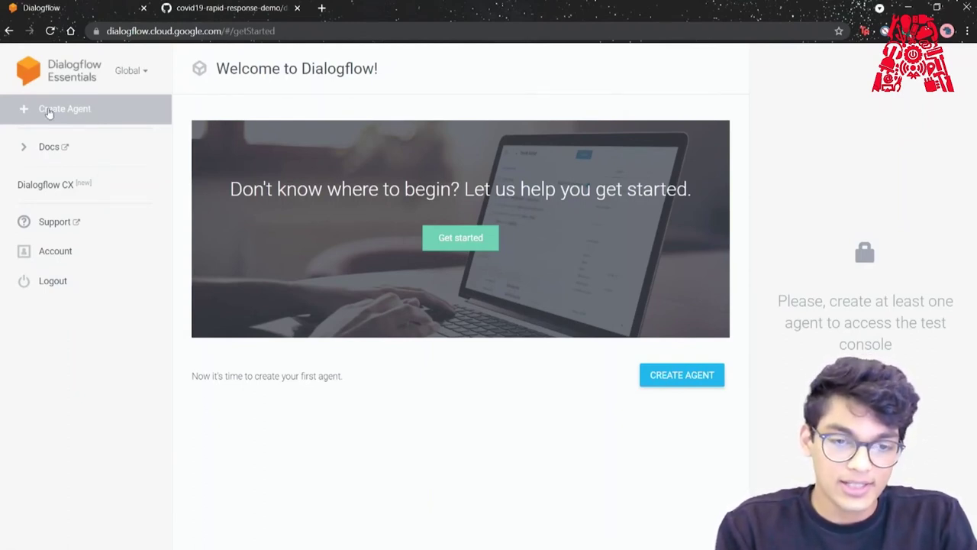
# Create the Dialogflow agent covid-19-agent-1, then switch to the covid19-rapid-response-demo GitHub repository.
pyautogui.click(86, 114)
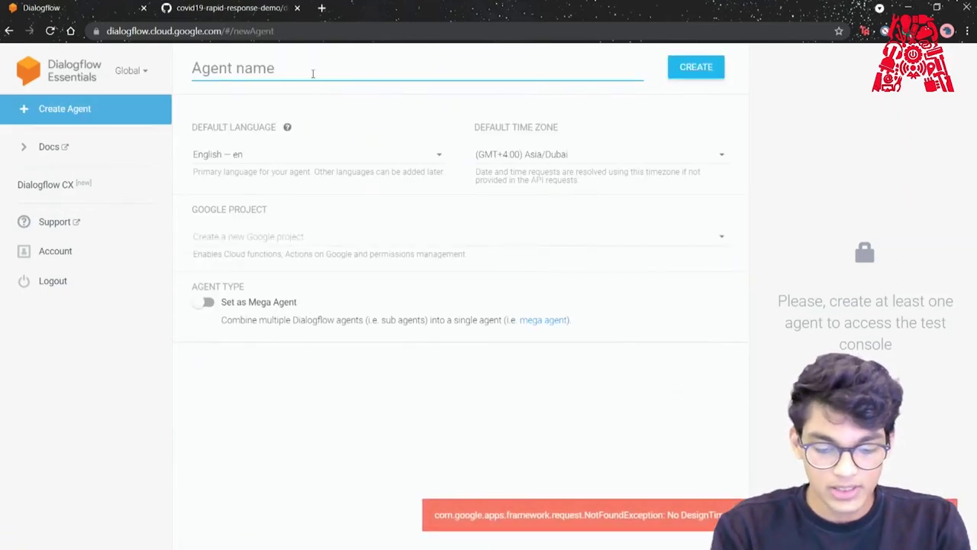
pyautogui.write('covid-19')
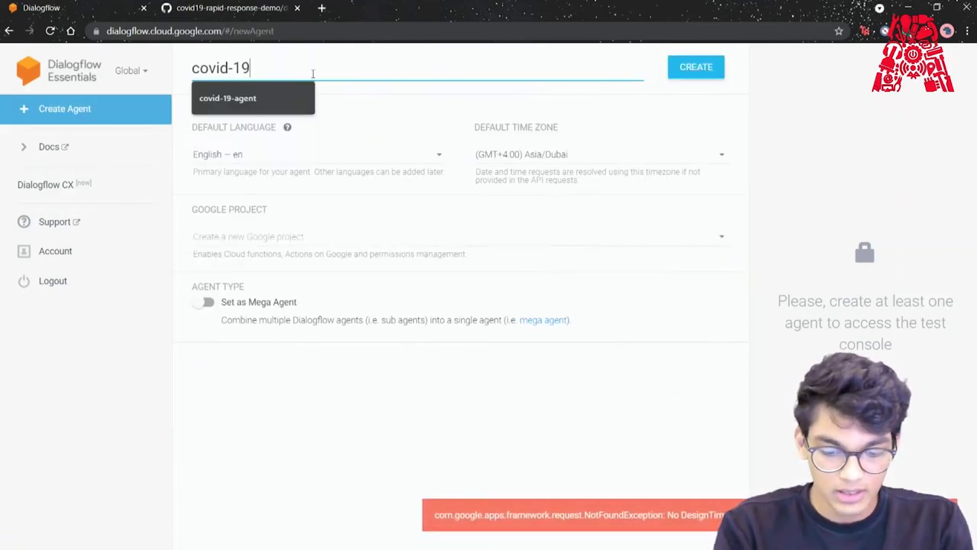
pyautogui.write('-agent-1')
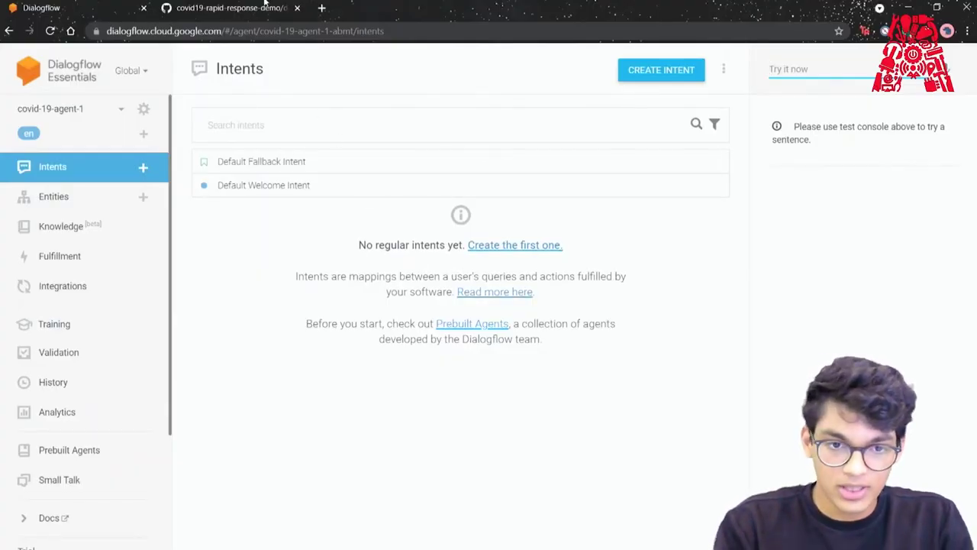
pyautogui.click(264, 6)
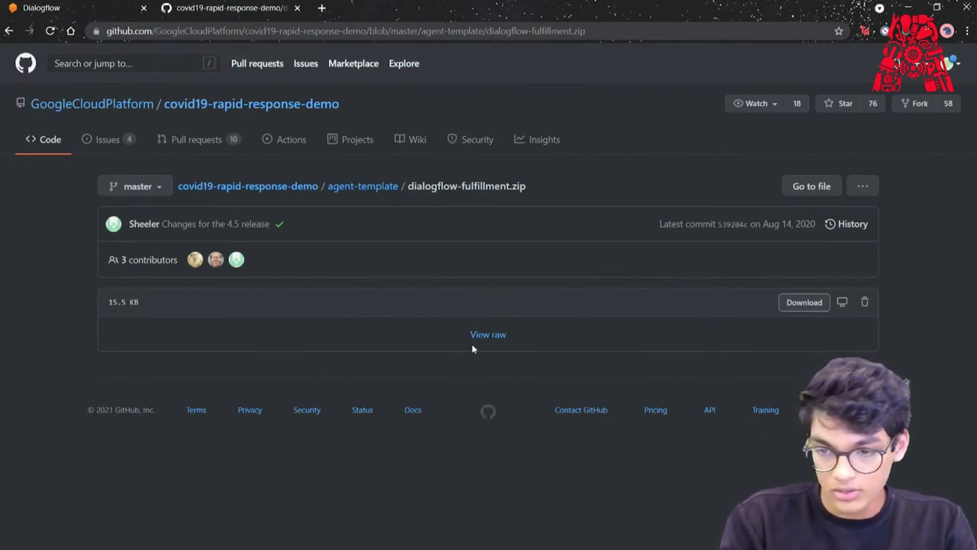
# Download dialogflow-fulfillment.zip from the repository's agent-template folder and return to the Dialogflow agent.
pyautogui.click(795, 307)
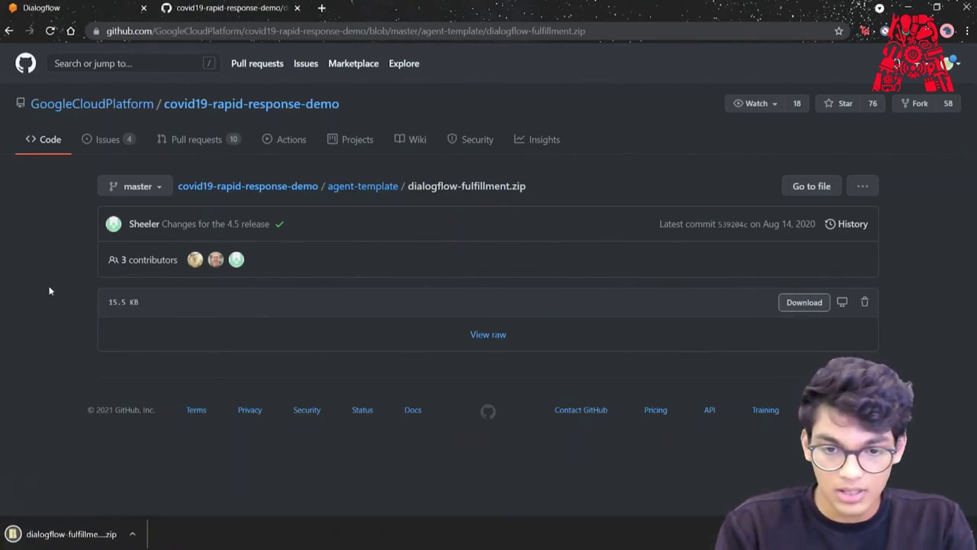
pyautogui.click(365, 191)
pyautogui.click(193, 442)
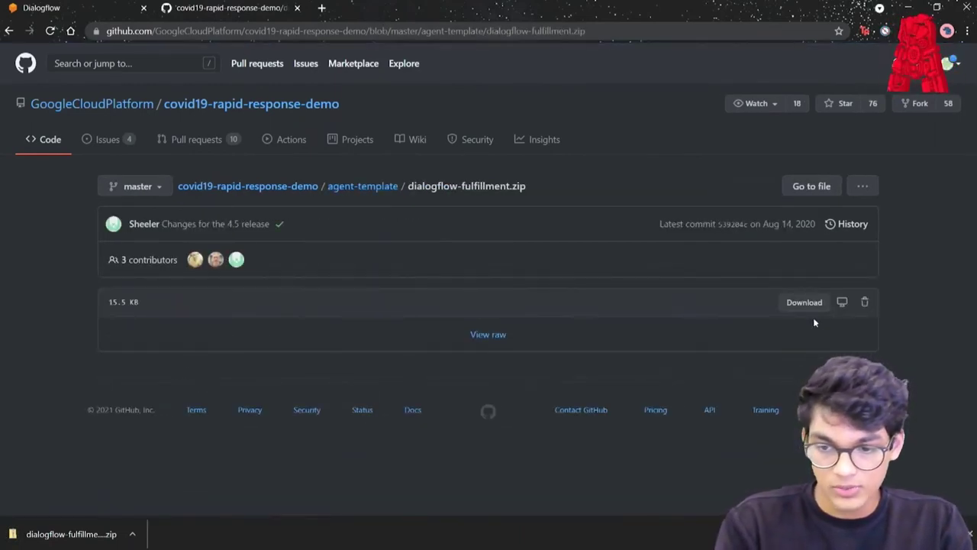
pyautogui.click(806, 302)
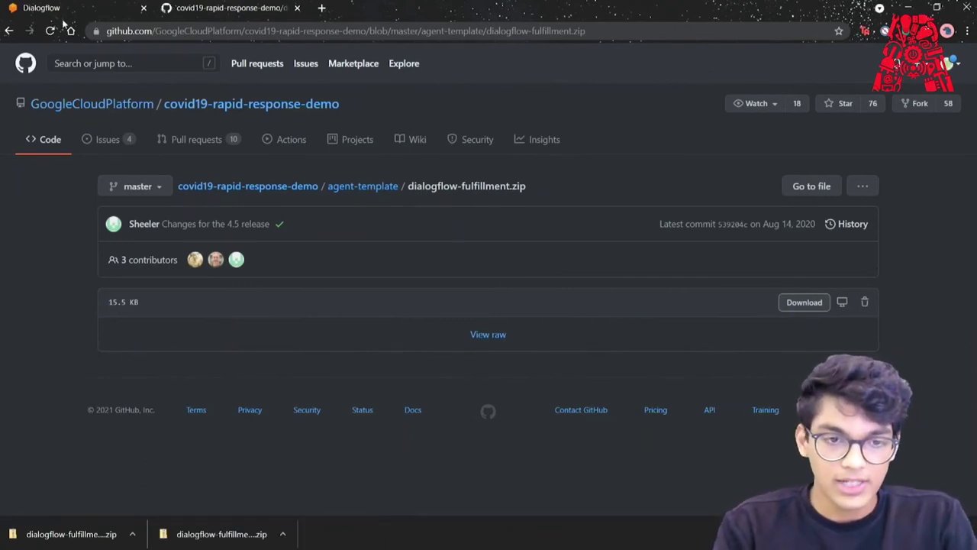
pyautogui.click(80, 5)
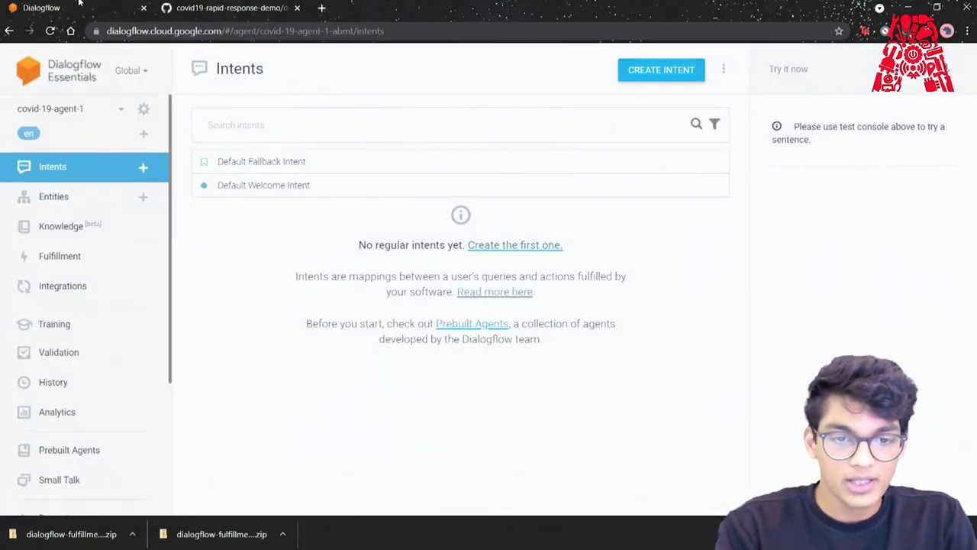
# Import covid-19-agent-template.zip into covid-19-agent-1 from its settings, confirming the import with IMPORT.
pyautogui.click(144, 110)
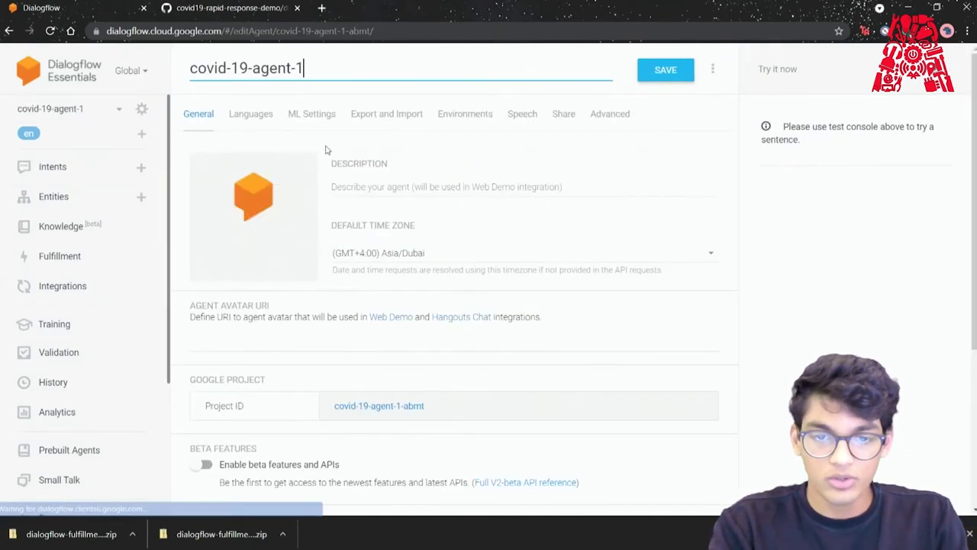
pyautogui.click(398, 116)
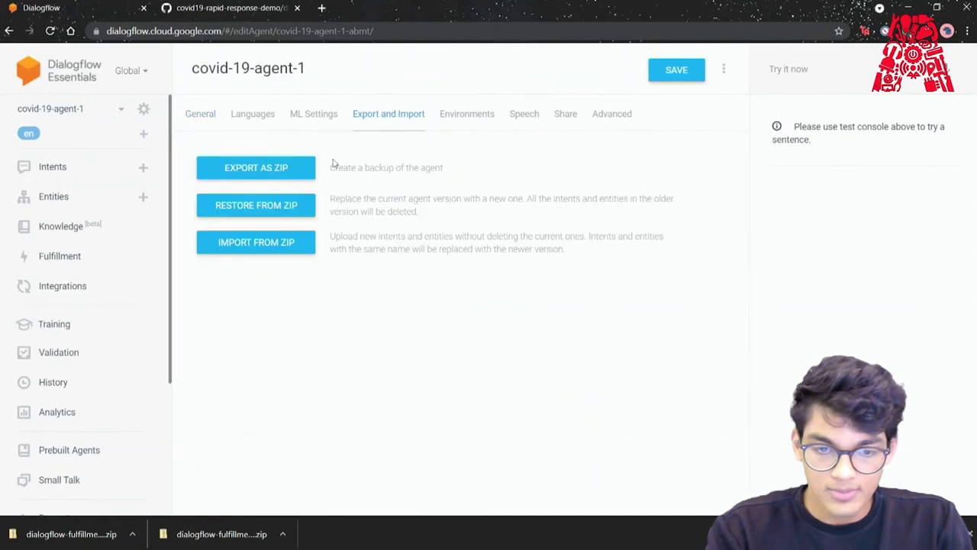
pyautogui.click(257, 242)
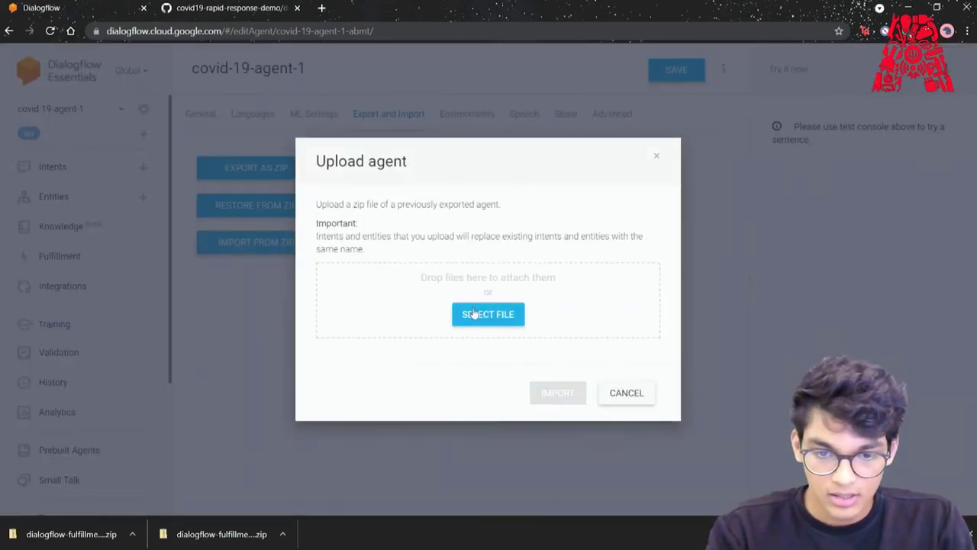
pyautogui.click(473, 313)
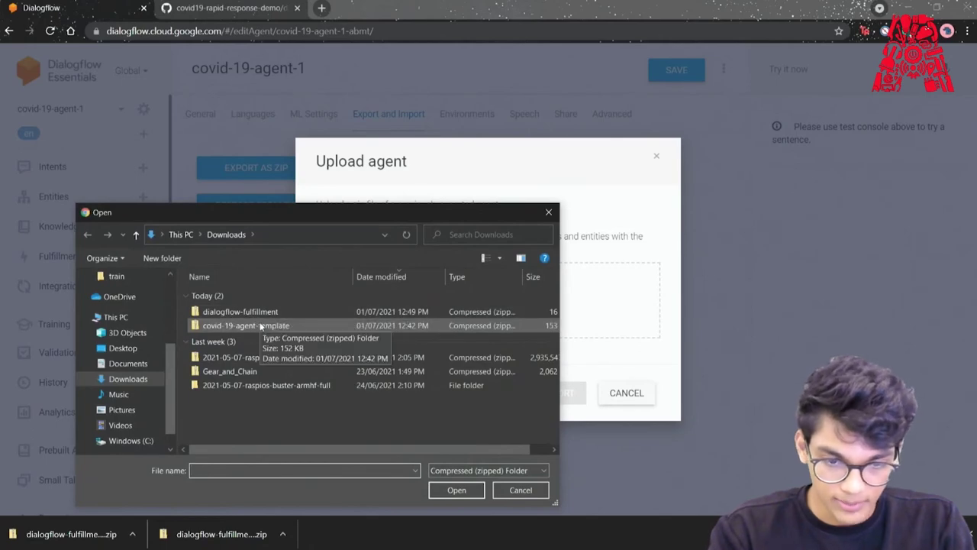
pyautogui.click(260, 326)
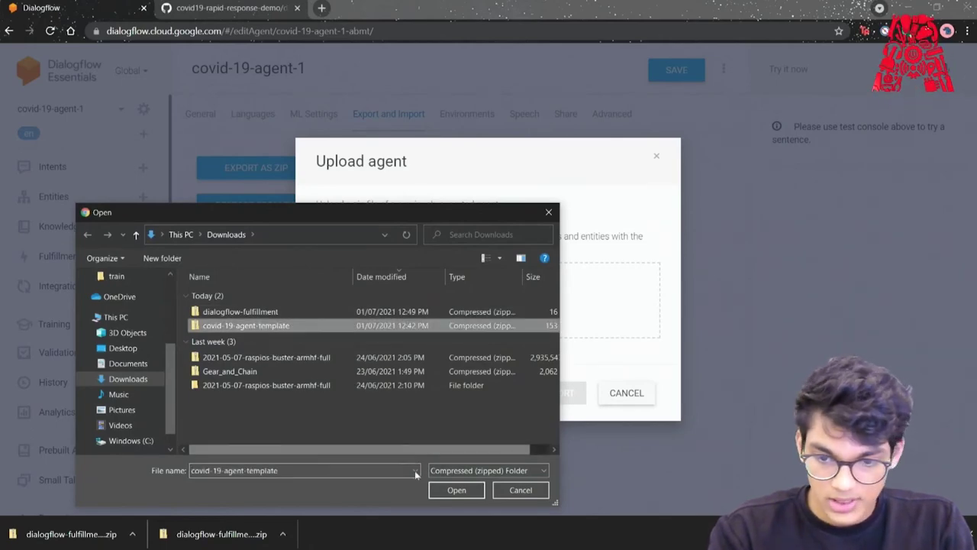
pyautogui.click(456, 489)
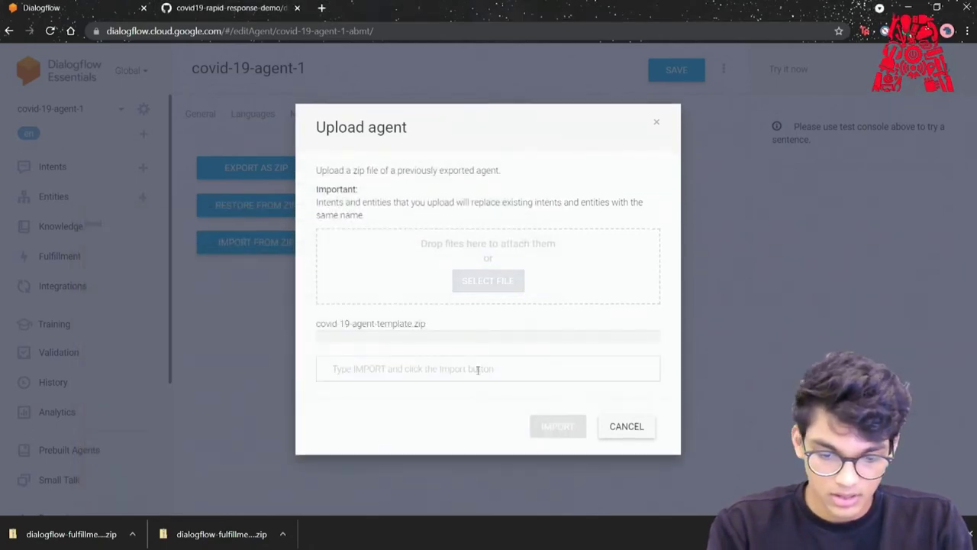
pyautogui.write('IMPORT')
pyautogui.click(546, 435)
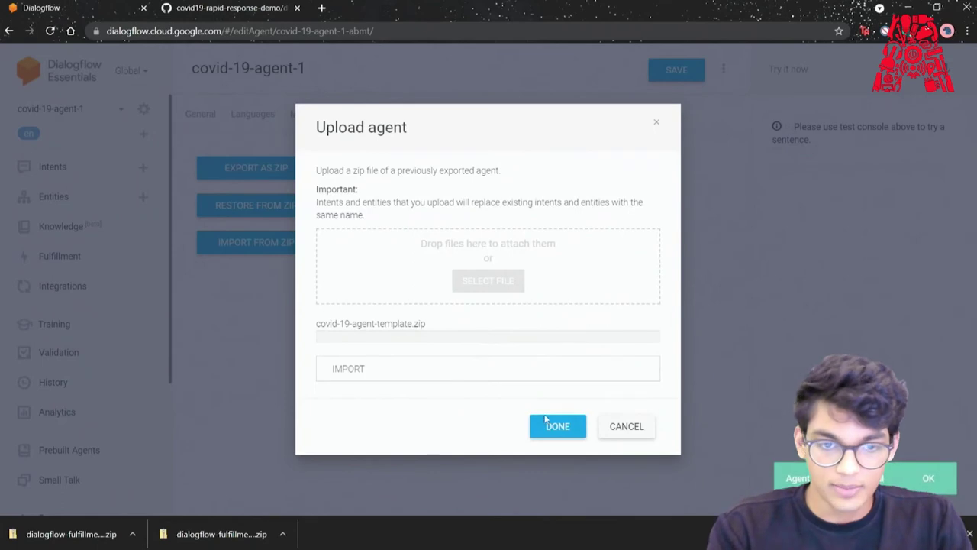
pyautogui.click(556, 426)
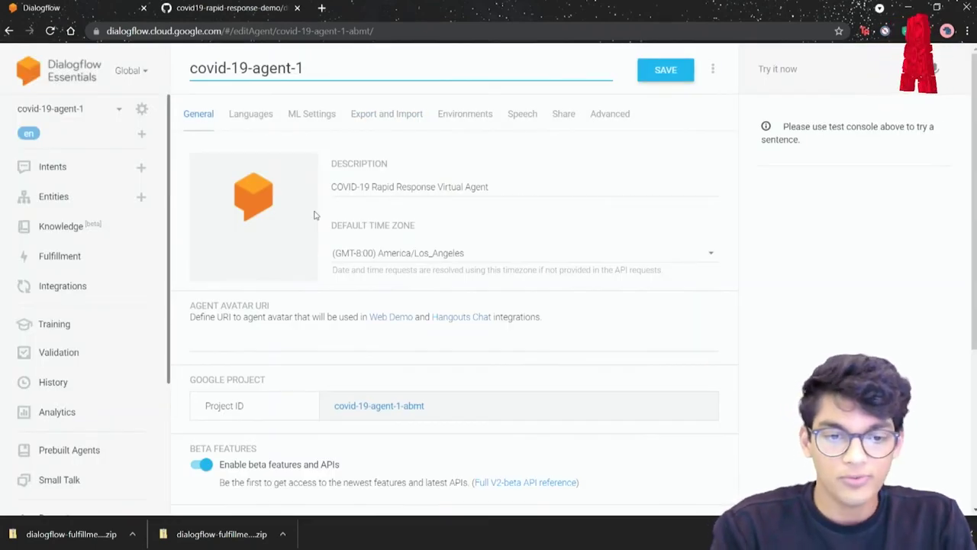
# Enable the Fulfillment Inline Editor and open the Cloud Console billing setup it requires.
pyautogui.click(106, 254)
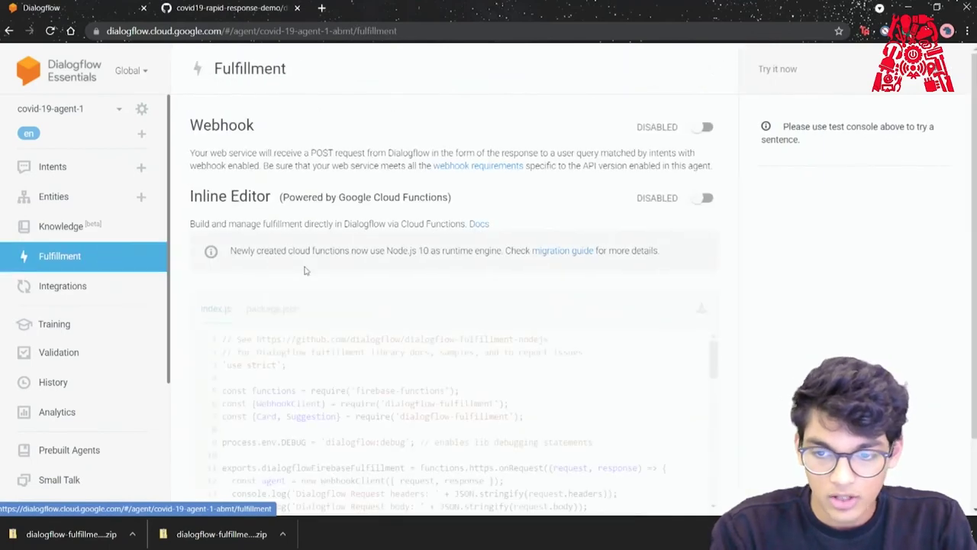
pyautogui.click(701, 200)
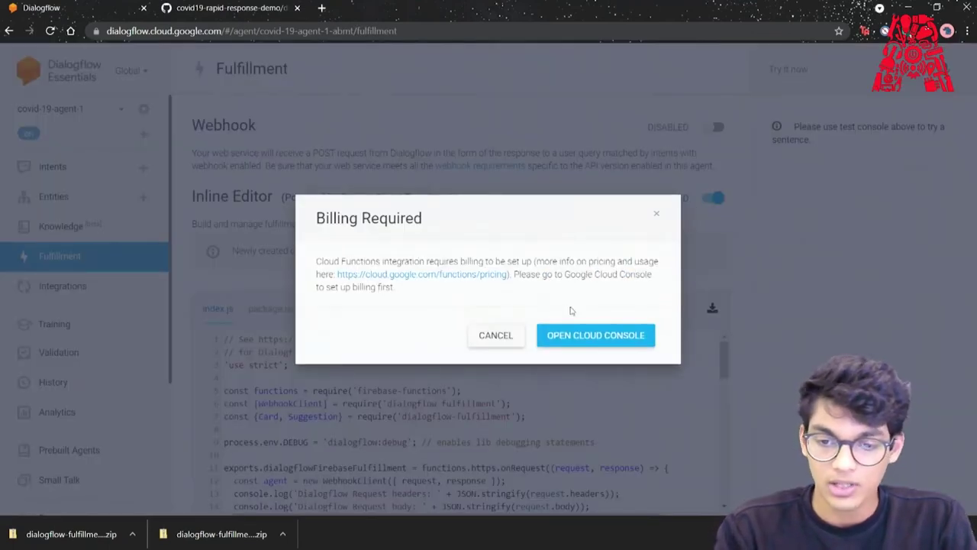
pyautogui.click(578, 337)
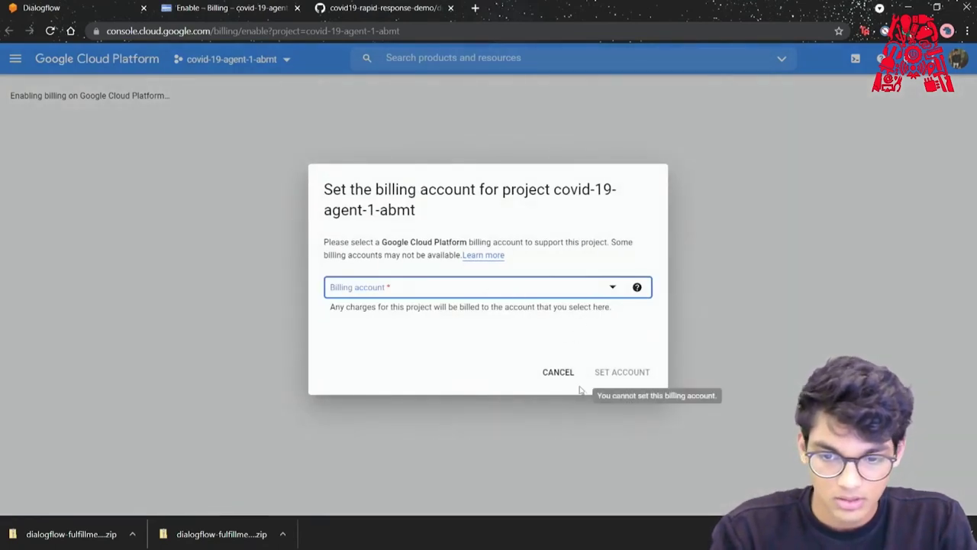
# Link My Billing Account to the covid-19-agent-1-abmt project.
pyautogui.click(611, 289)
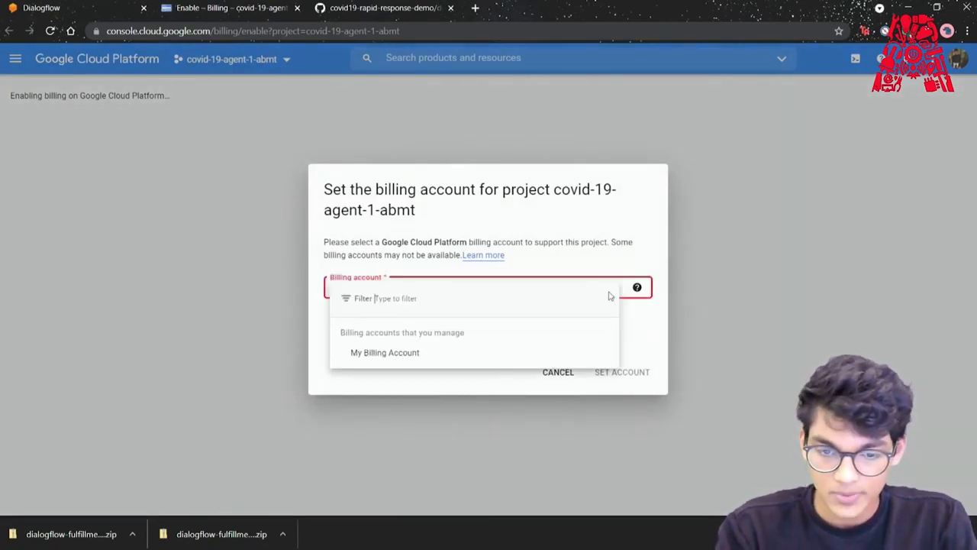
pyautogui.click(400, 352)
pyautogui.click(607, 379)
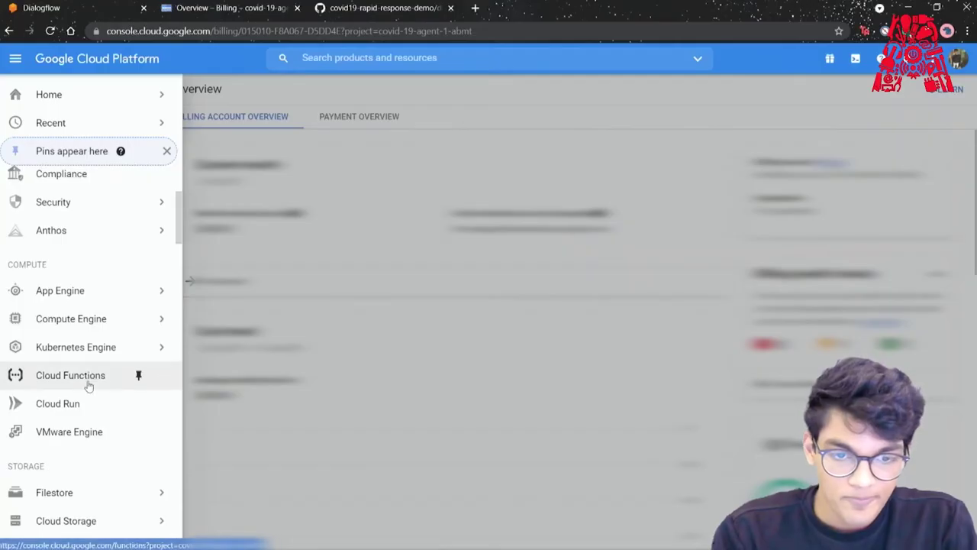
# In Cloud Functions, name the new HTTP function function-covid19.
pyautogui.click(87, 384)
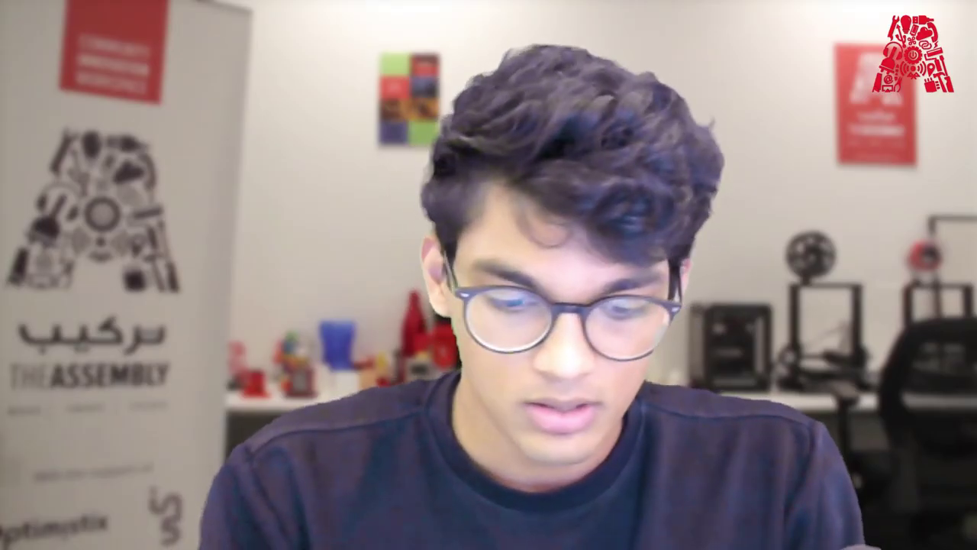
pyautogui.click(101, 223)
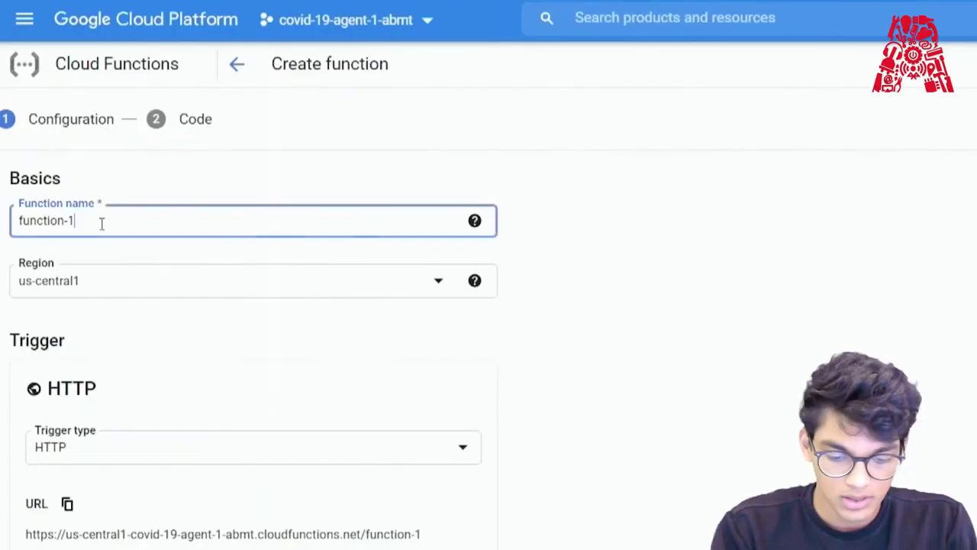
pyautogui.hotkey('shift', 'Left')
pyautogui.write('covid')
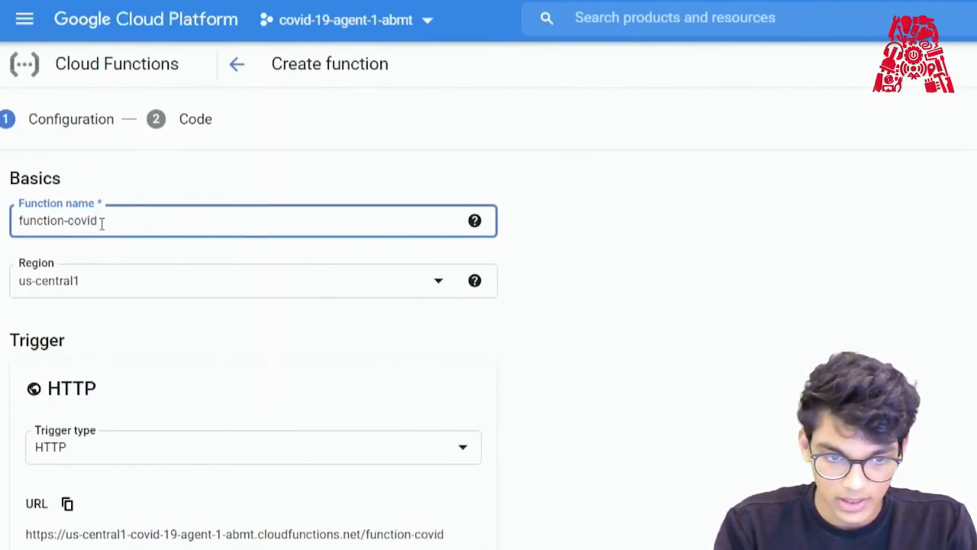
pyautogui.write('19')
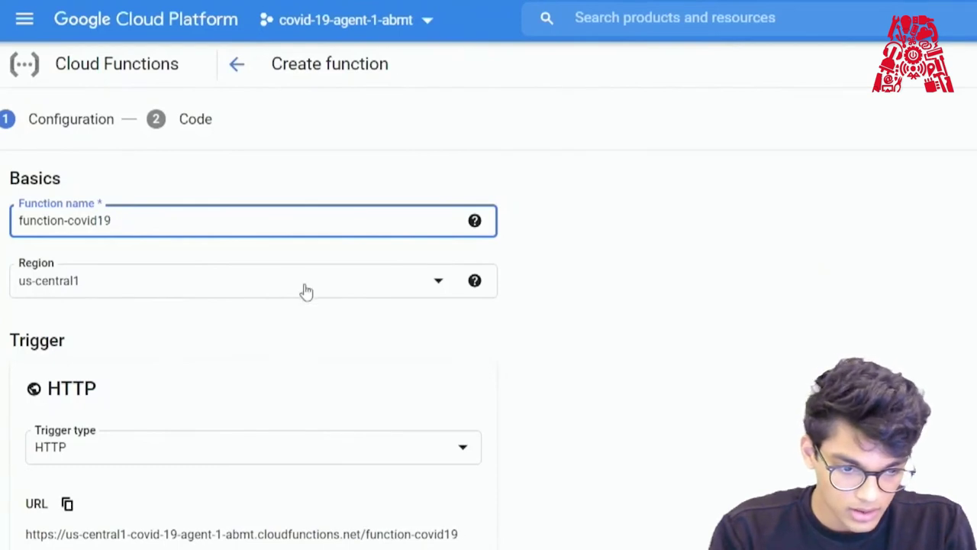
# Save the function's HTTP trigger settings and advance to the Code step.
pyautogui.scroll(-4, 306, 290)
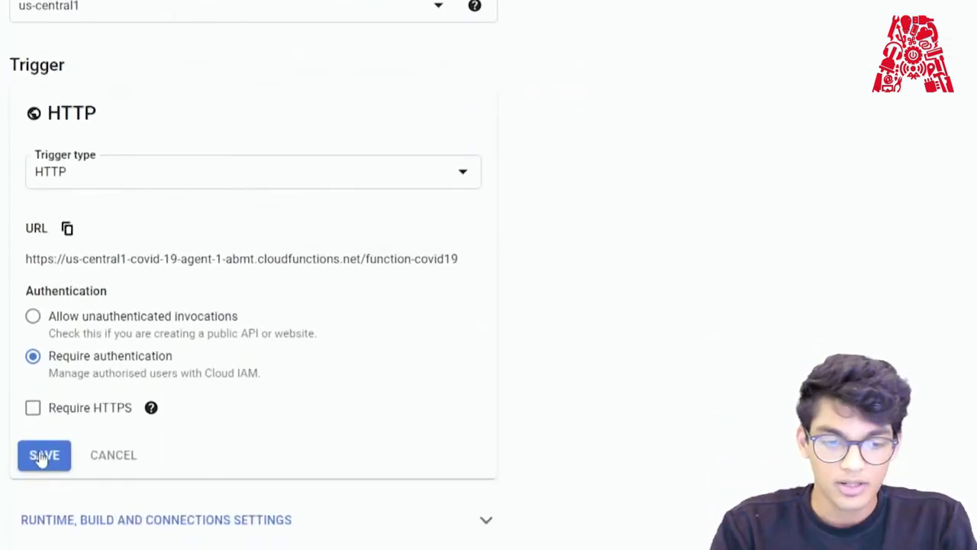
pyautogui.click(44, 456)
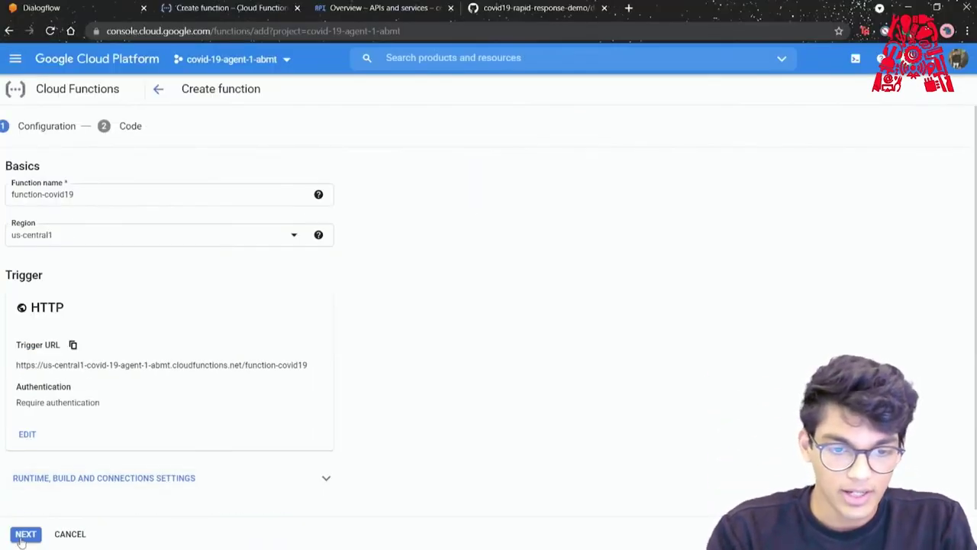
pyautogui.click(25, 534)
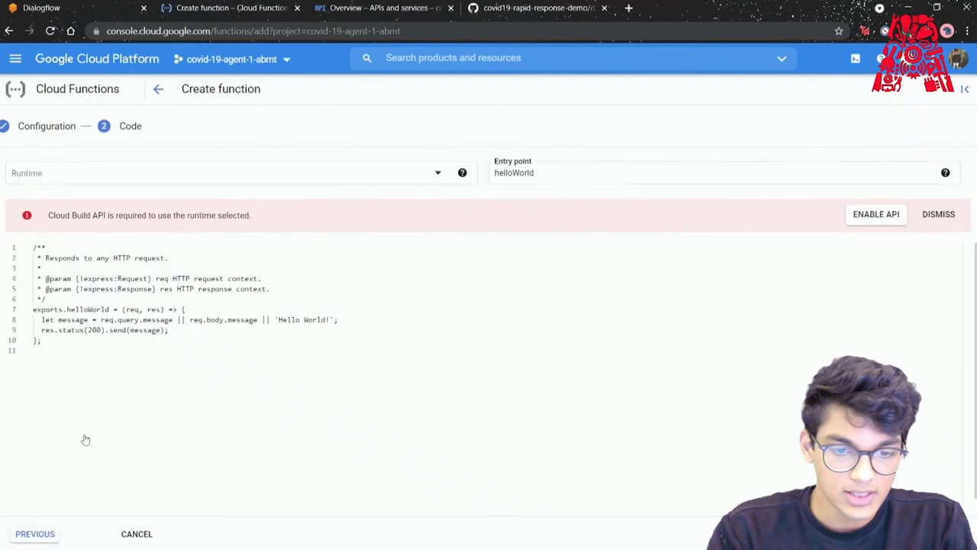
# Set the source code to ZIP upload with dialogflow-fulfillment.zip and start choosing a stage bucket.
pyautogui.click(236, 221)
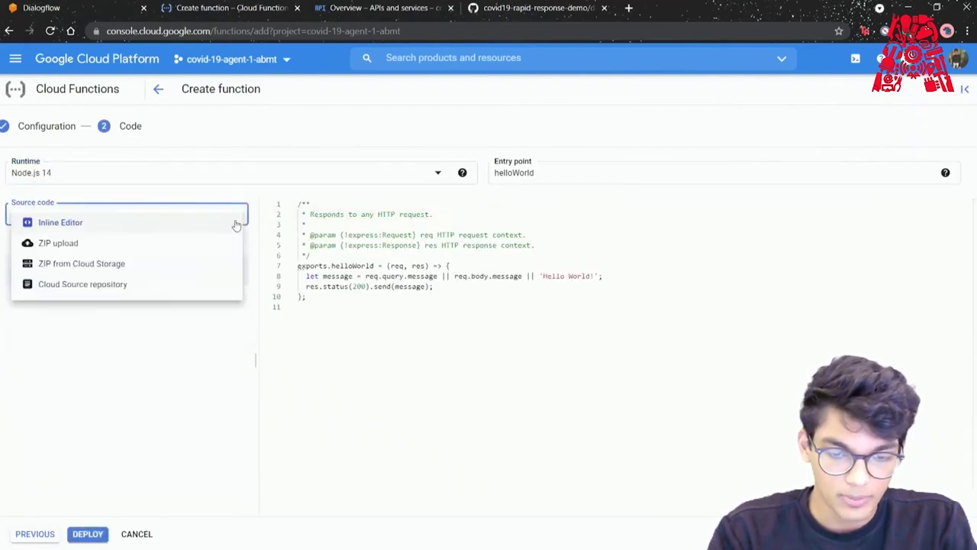
pyautogui.click(122, 244)
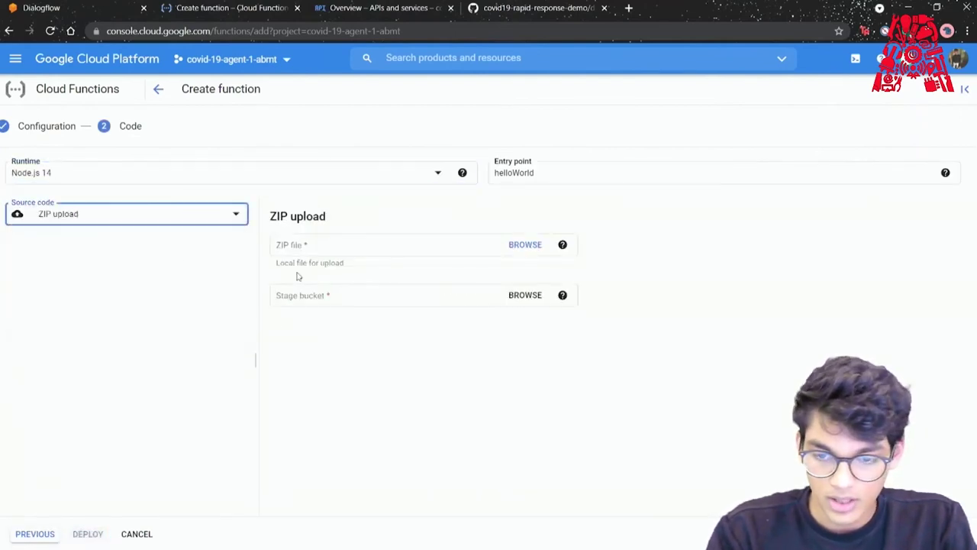
pyautogui.click(527, 245)
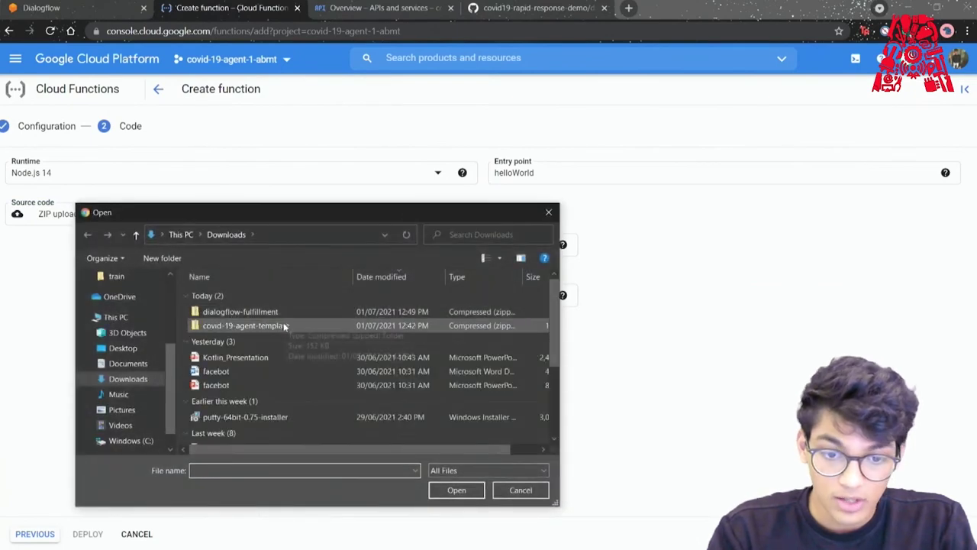
pyautogui.click(457, 491)
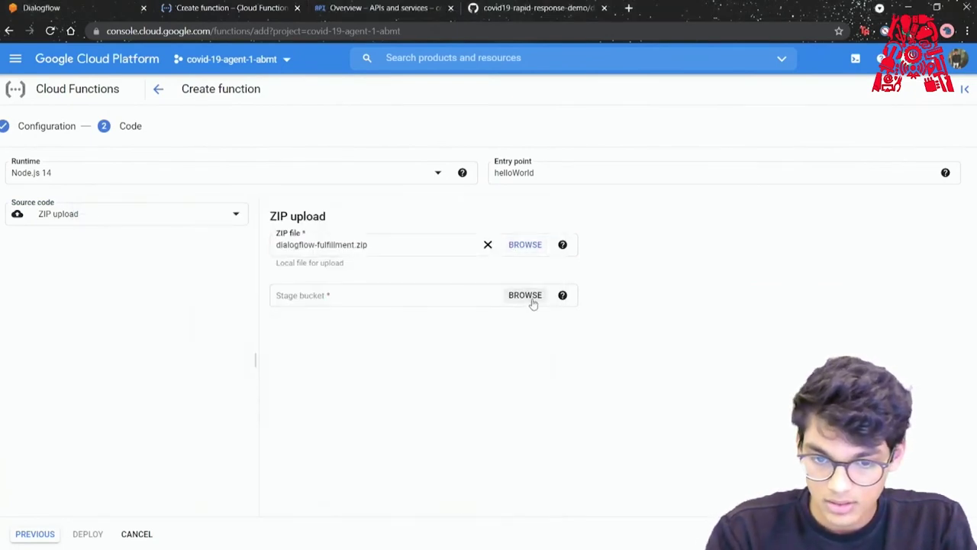
pyautogui.click(525, 295)
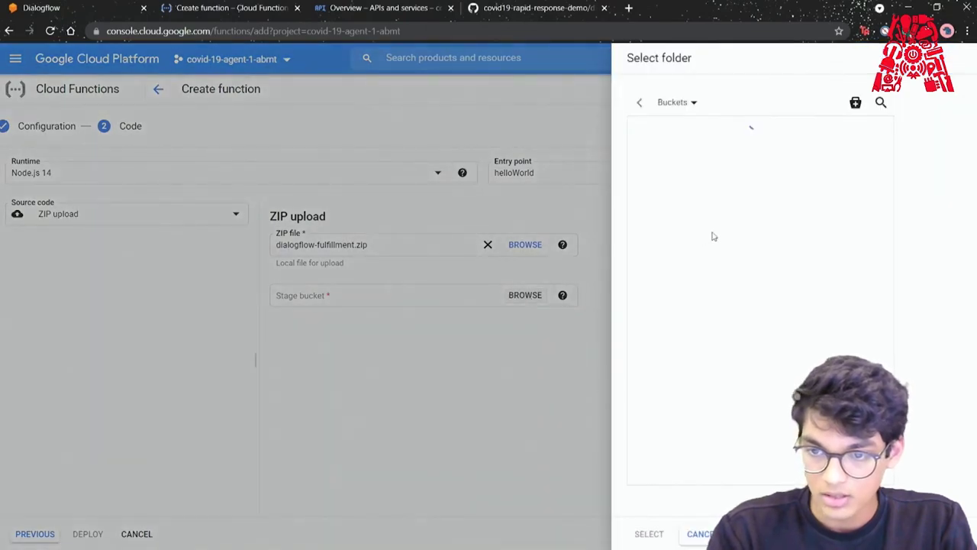
# Create bucket covid19-bucket1 with default location, Standard class and access control, and select it as stage bucket.
pyautogui.click(855, 102)
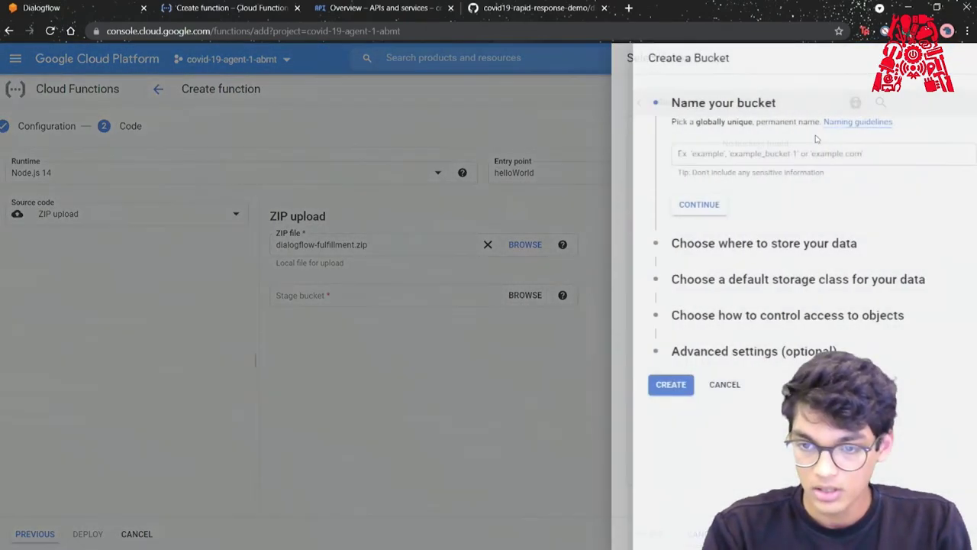
pyautogui.click(714, 157)
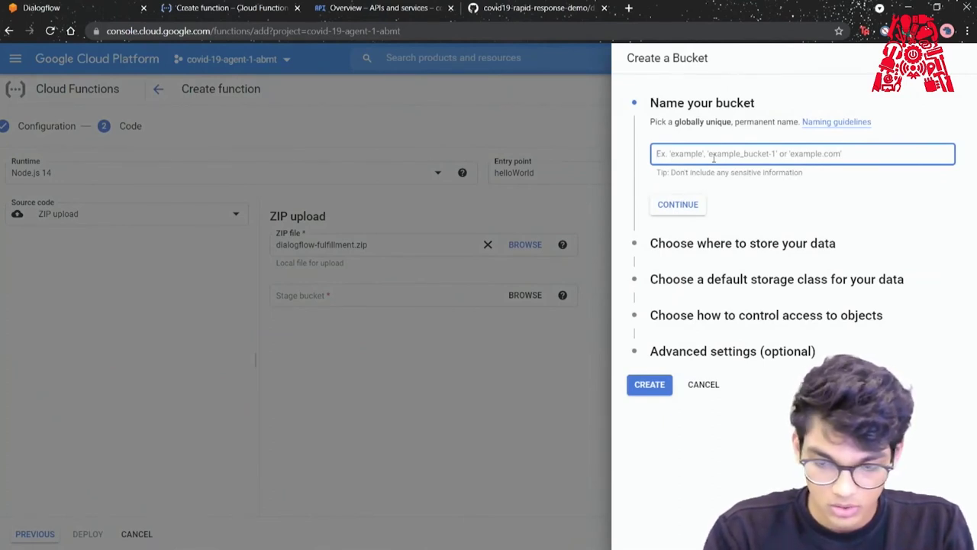
pyautogui.write('co')
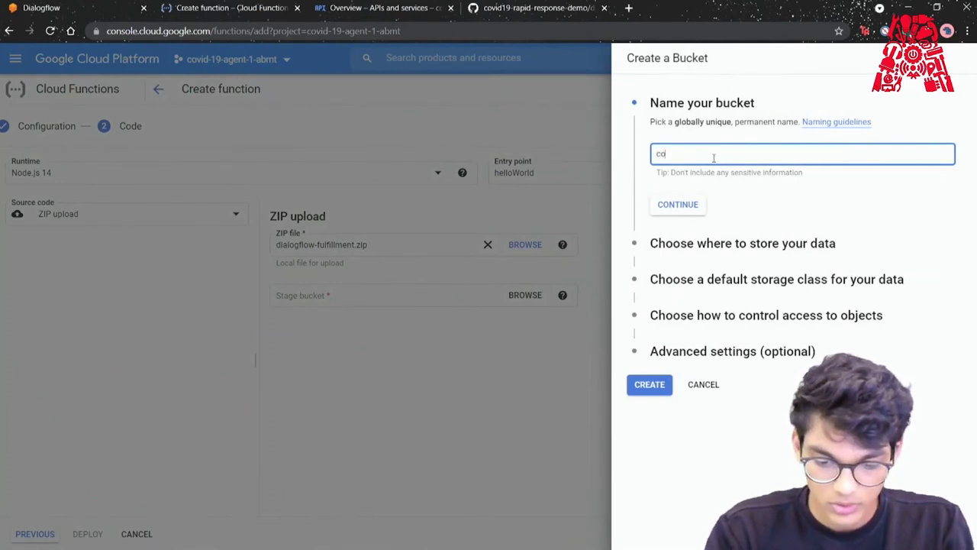
pyautogui.write('vid19-bucket1')
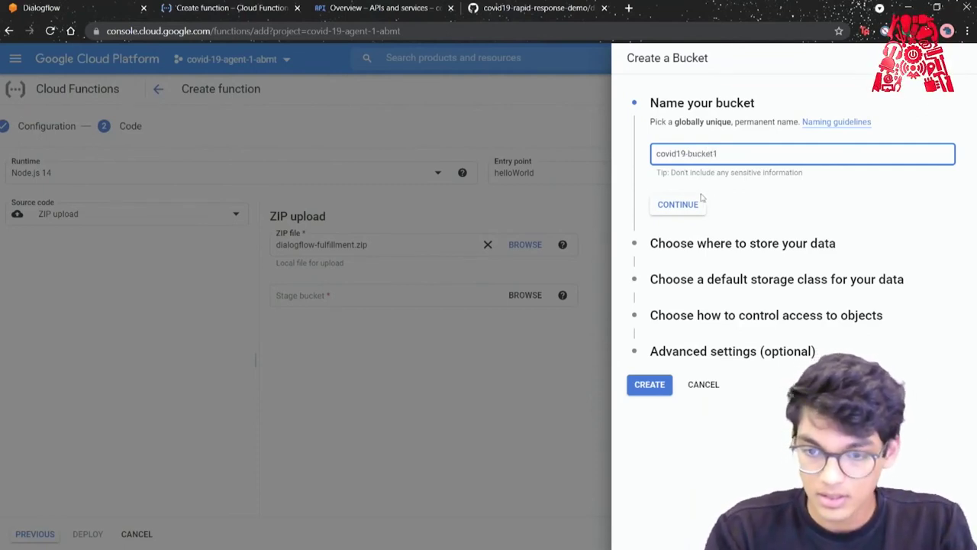
pyautogui.click(693, 203)
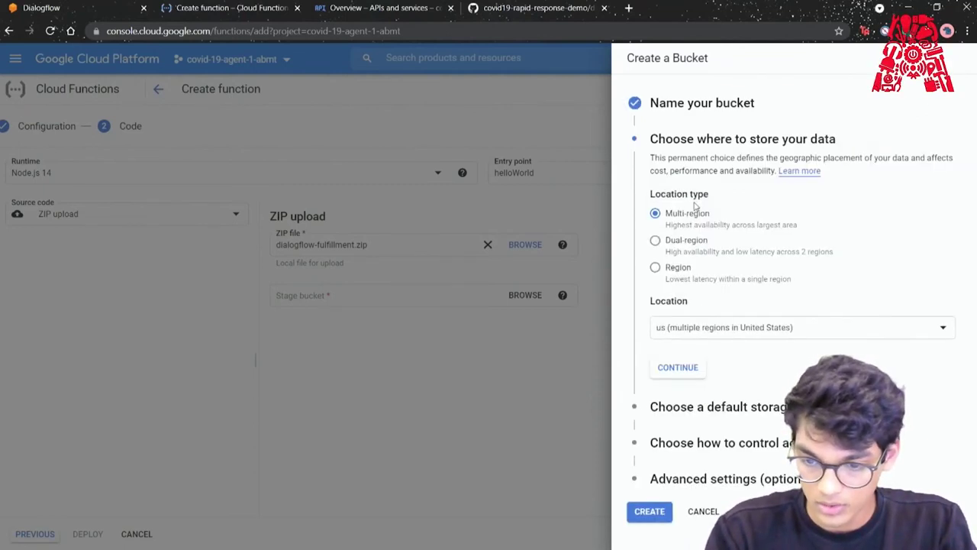
pyautogui.click(685, 369)
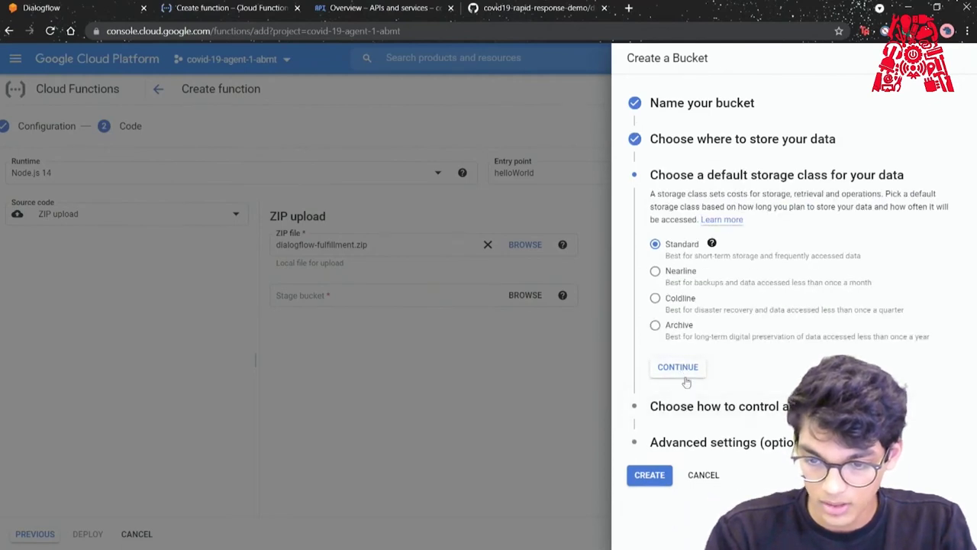
pyautogui.click(685, 379)
pyautogui.click(671, 429)
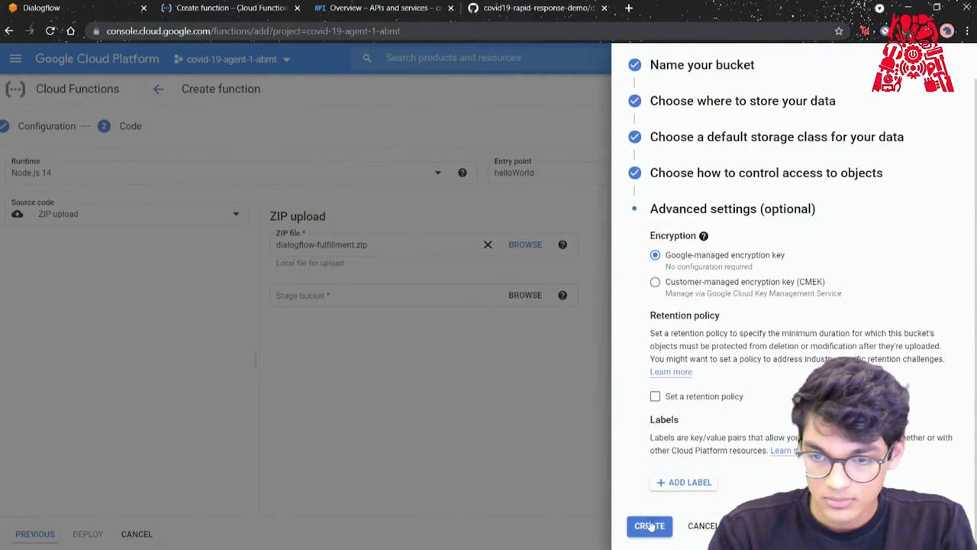
pyautogui.click(649, 526)
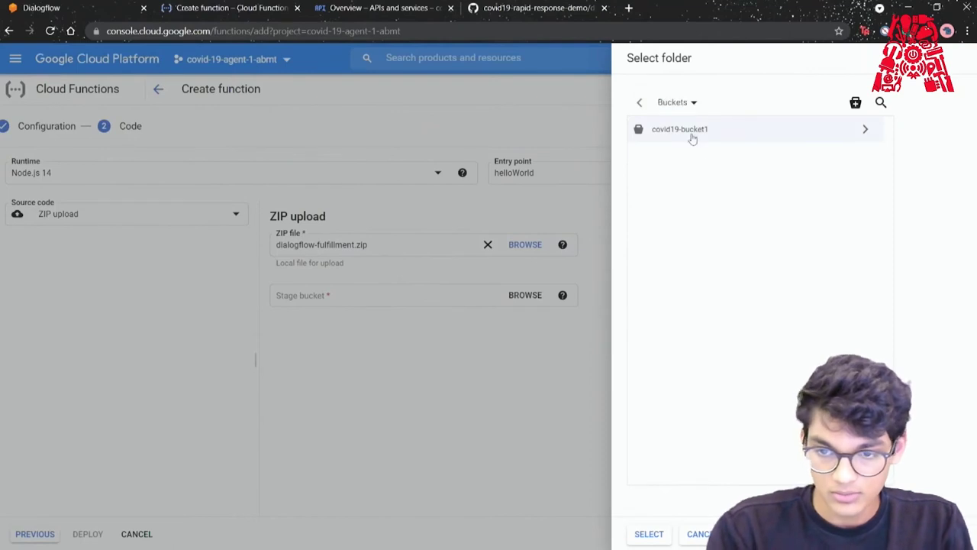
pyautogui.click(648, 532)
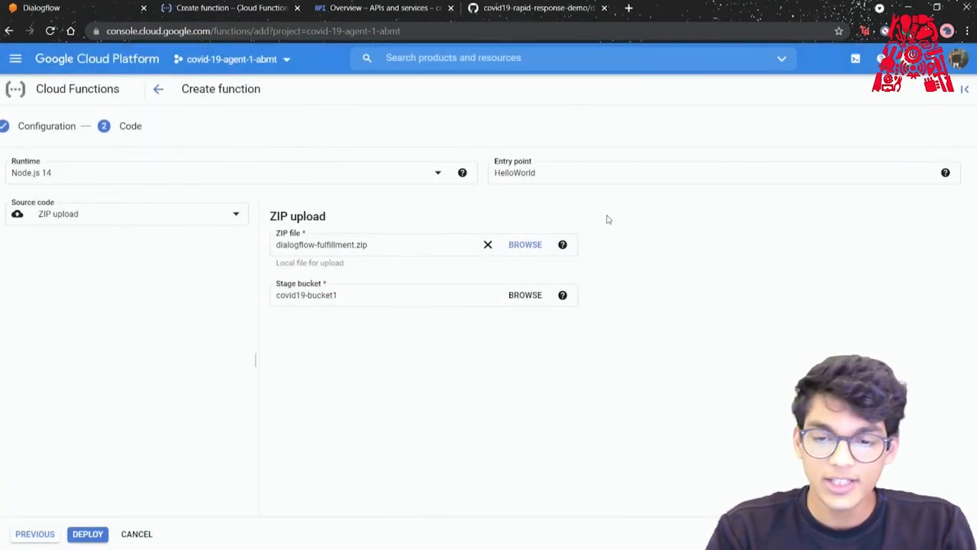
# Change the entry point to dialogflowFirebaseFulfillment, deploy function-covid19, and return to the Dialogflow agent.
pyautogui.doubleClick(560, 175)
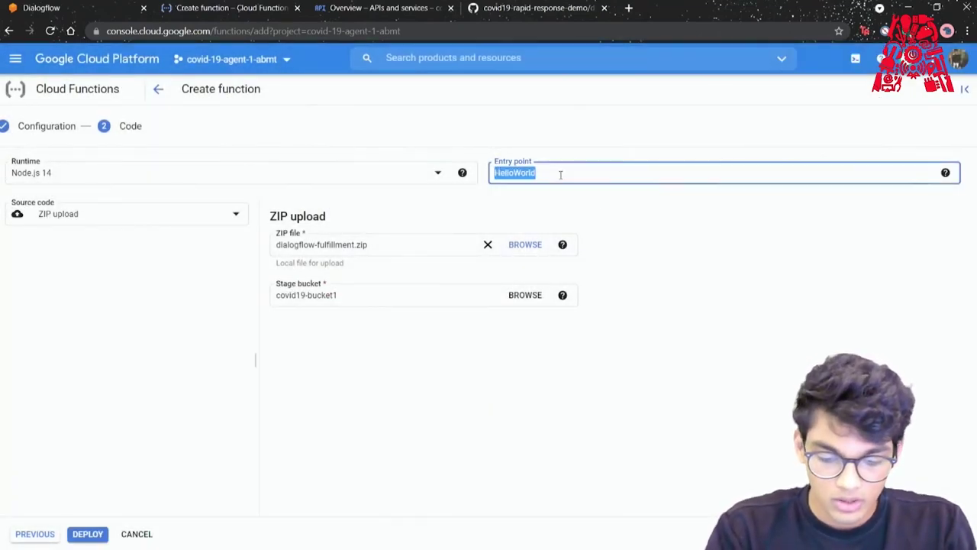
pyautogui.write('dialogflow')
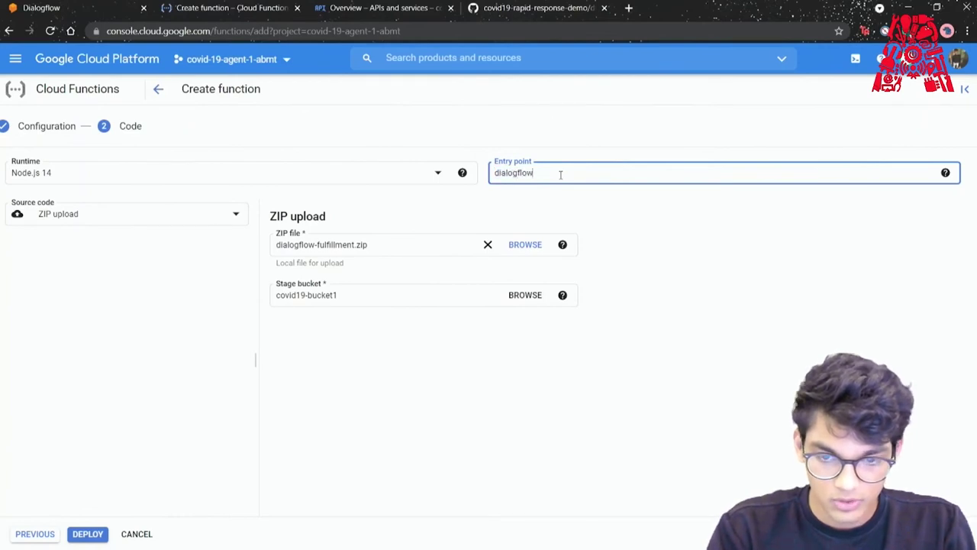
pyautogui.write('Fireb')
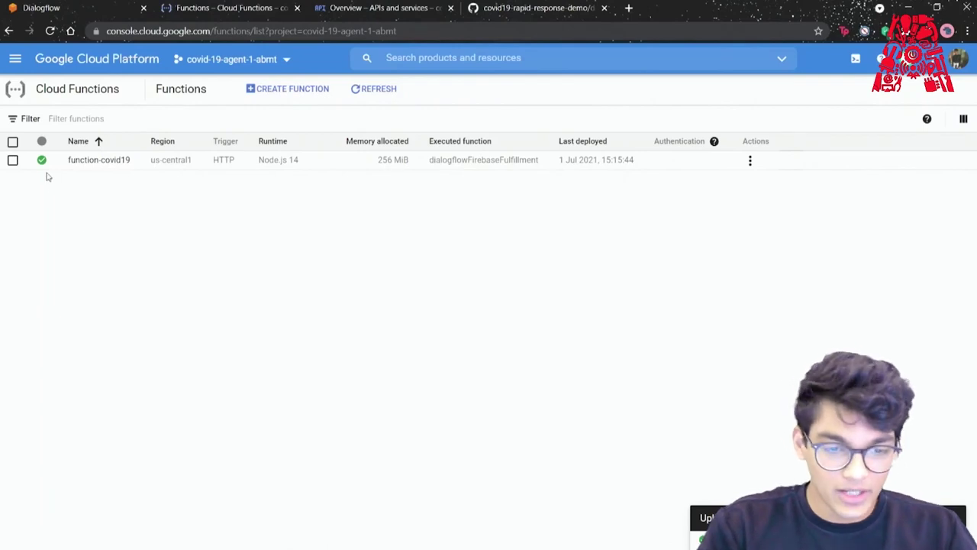
pyautogui.click(65, 7)
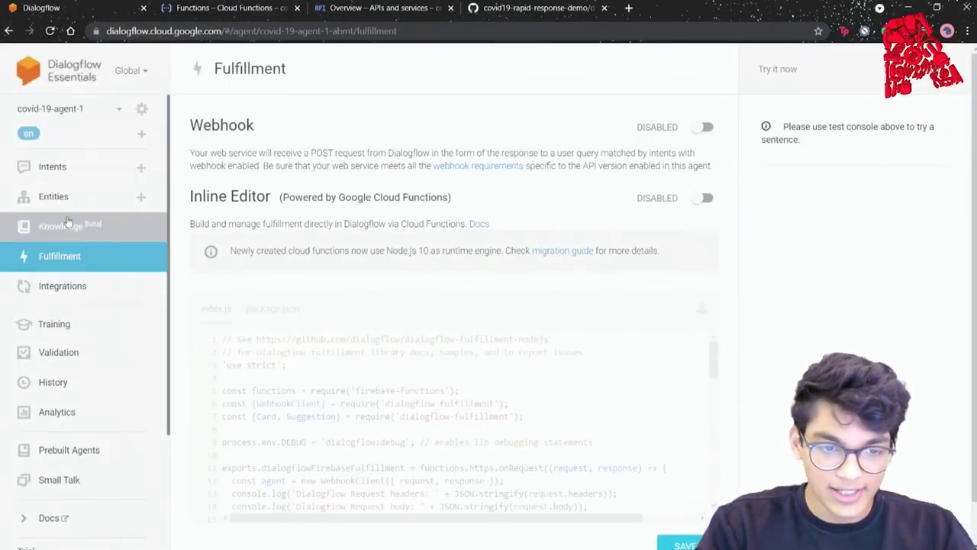
# Browse the agent's coronavirus intents list, then open the Cloud project's APIs & Services dashboard.
pyautogui.click(66, 167)
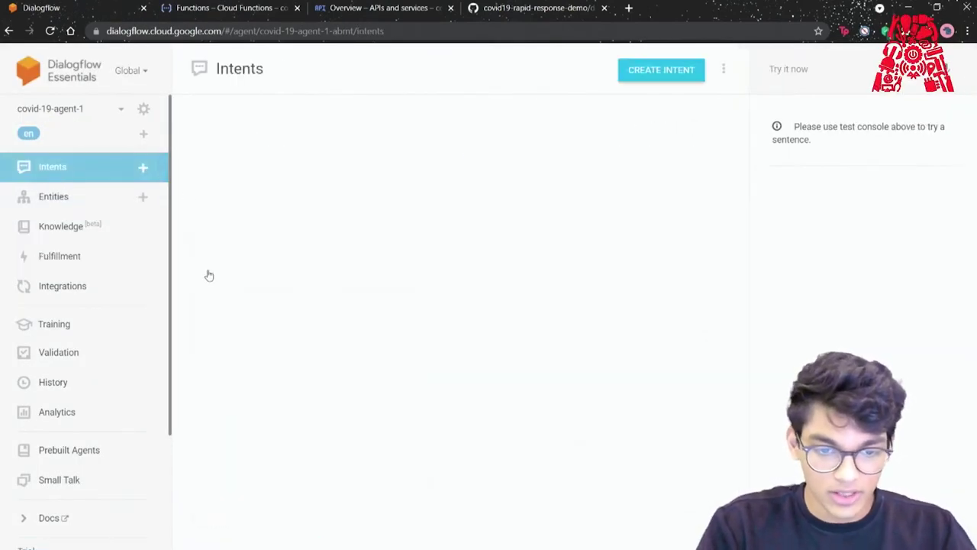
pyautogui.scroll(-1, 206, 284)
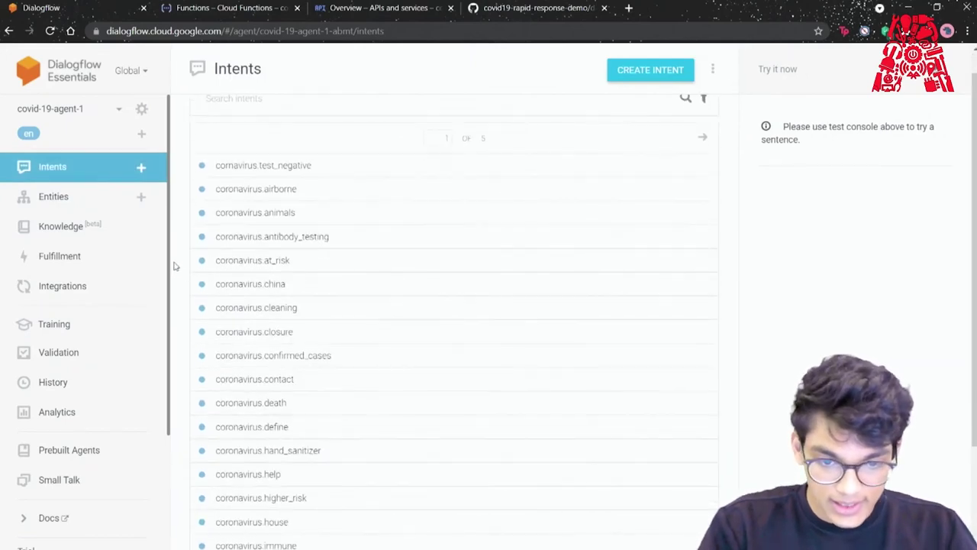
pyautogui.scroll(-1, 187, 296)
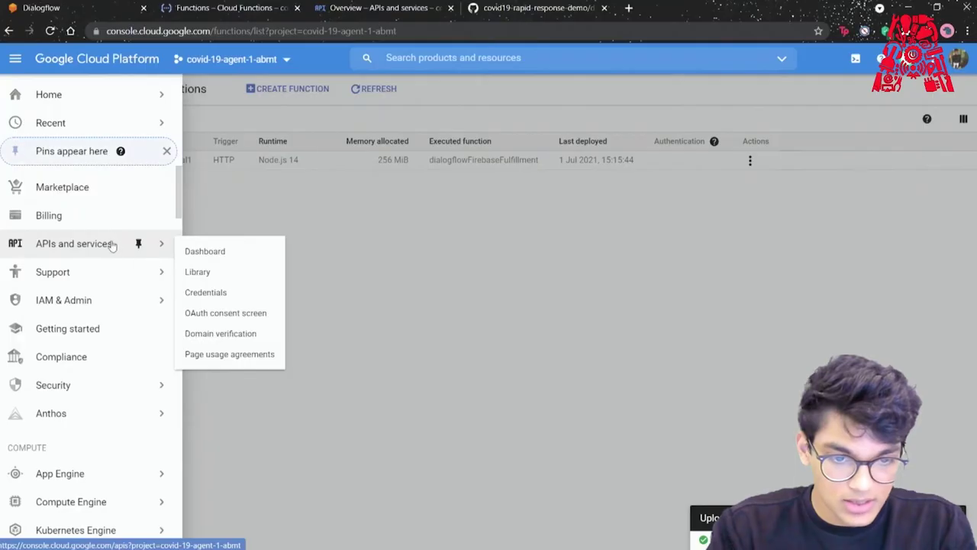
pyautogui.click(111, 245)
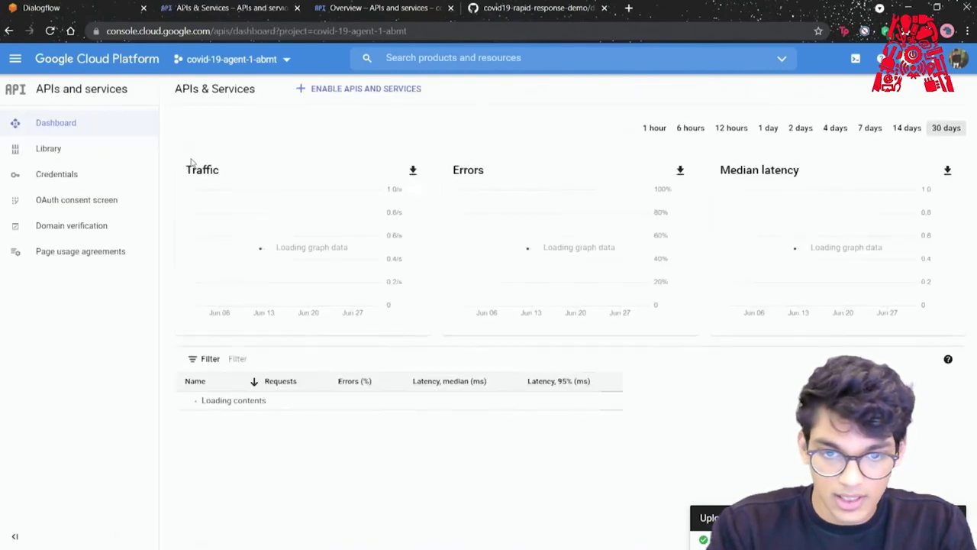
# Search the API Library for 'bigq' and enable the BigQuery API.
pyautogui.click(337, 106)
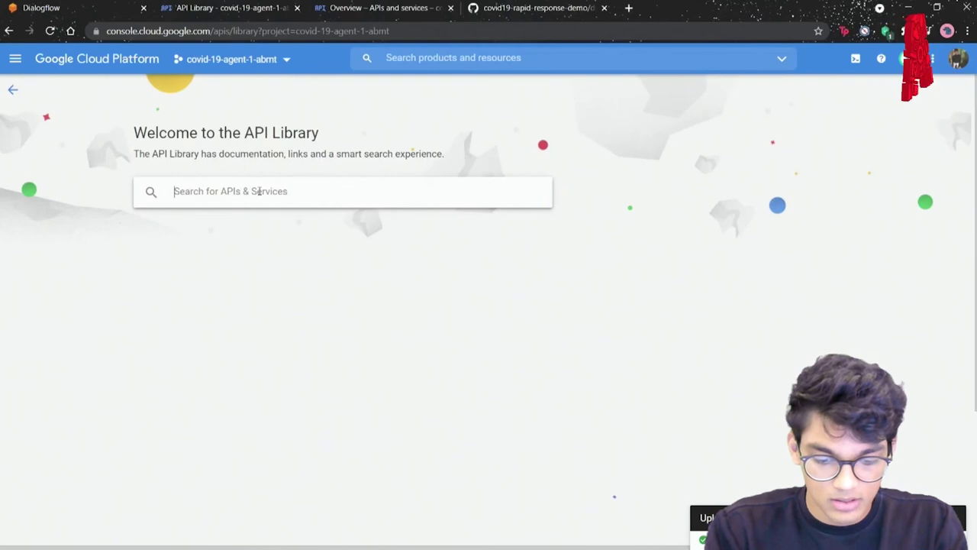
pyautogui.write('bigq')
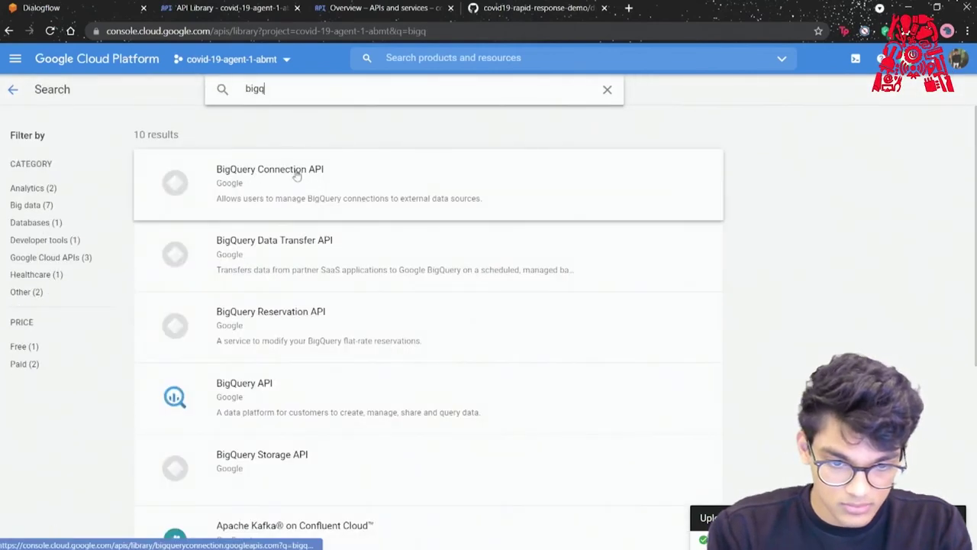
pyautogui.scroll(-1, 310, 267)
pyautogui.click(251, 377)
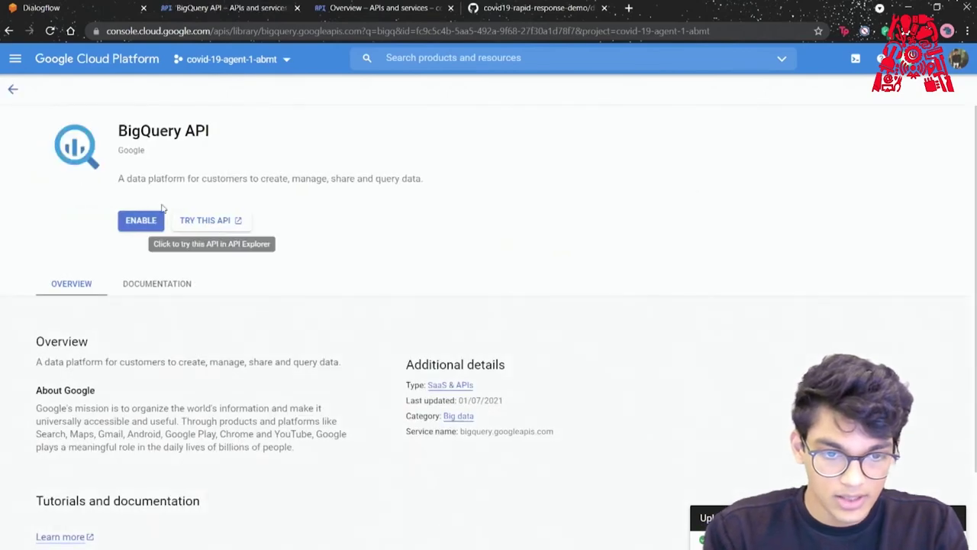
pyautogui.click(139, 222)
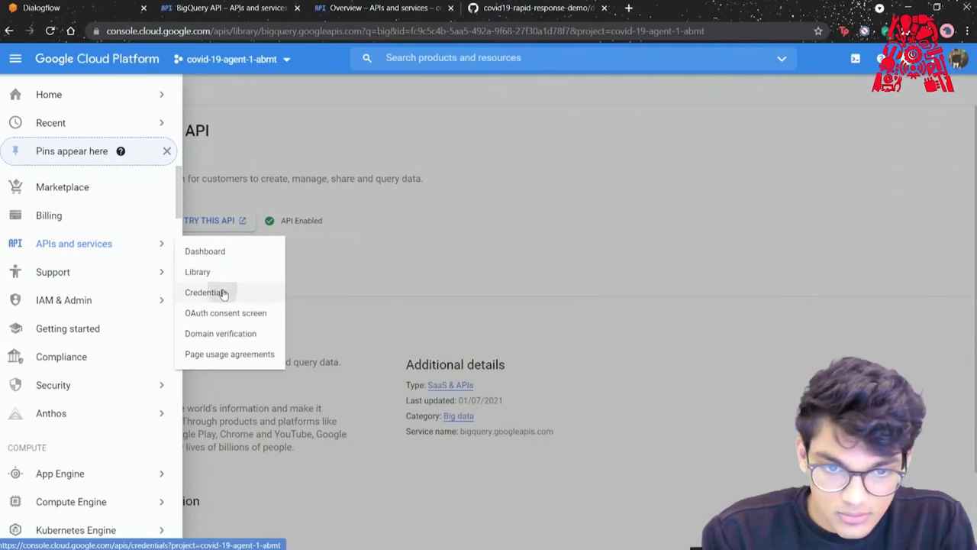
# Create a new API key on the Credentials page and copy it.
pyautogui.click(221, 291)
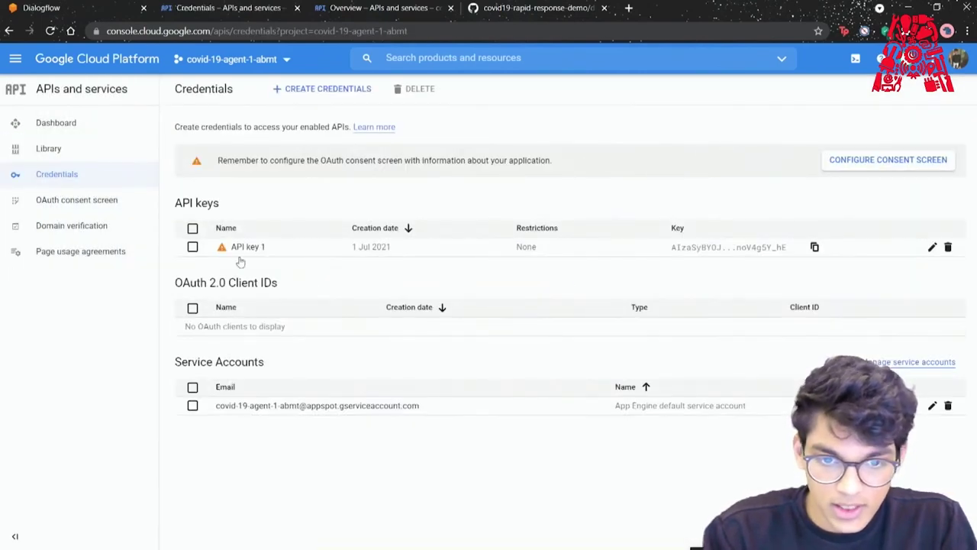
pyautogui.click(322, 92)
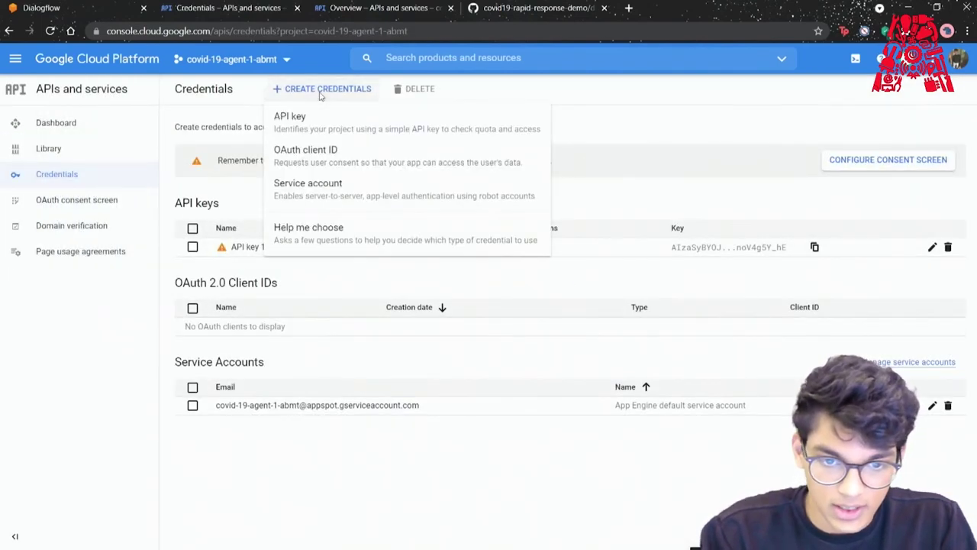
pyautogui.click(318, 128)
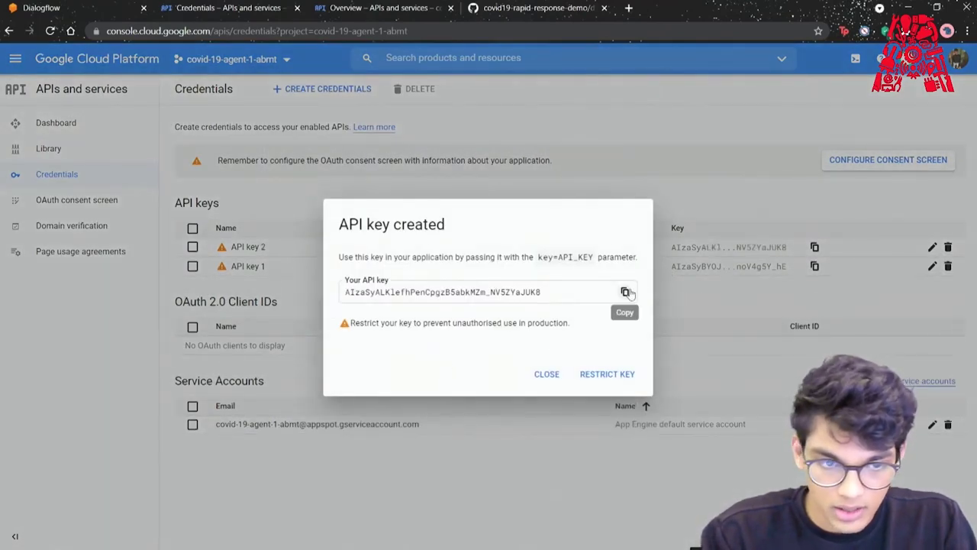
pyautogui.click(625, 291)
pyautogui.click(546, 374)
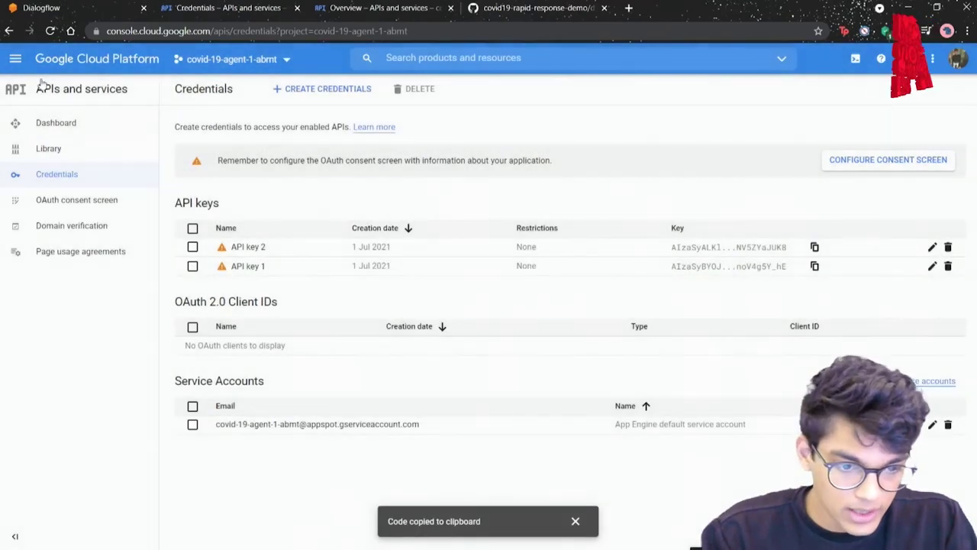
# Open the Cloud Functions list from the navigation menu to show function-covid19.
pyautogui.click(16, 59)
pyautogui.scroll(-2, 71, 308)
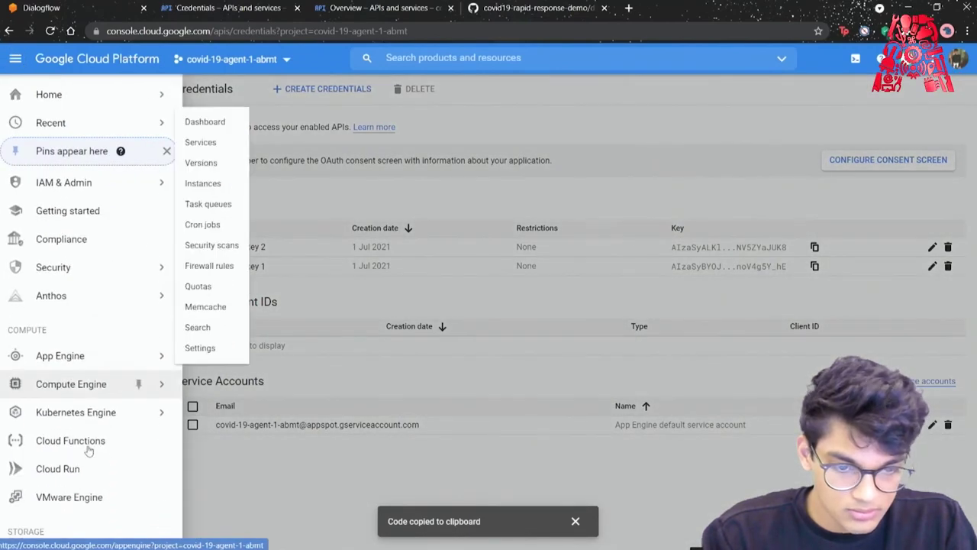
pyautogui.click(84, 438)
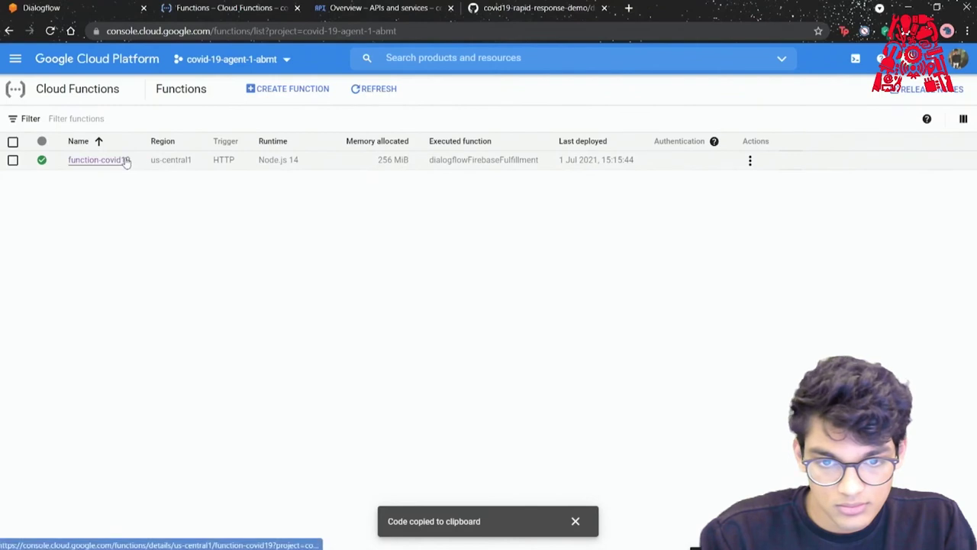
# Add runtime variable GOOGLE_MAPS_API_KEY with the pasted API key to function-covid19, then continue to code.
pyautogui.click(124, 160)
pyautogui.click(318, 88)
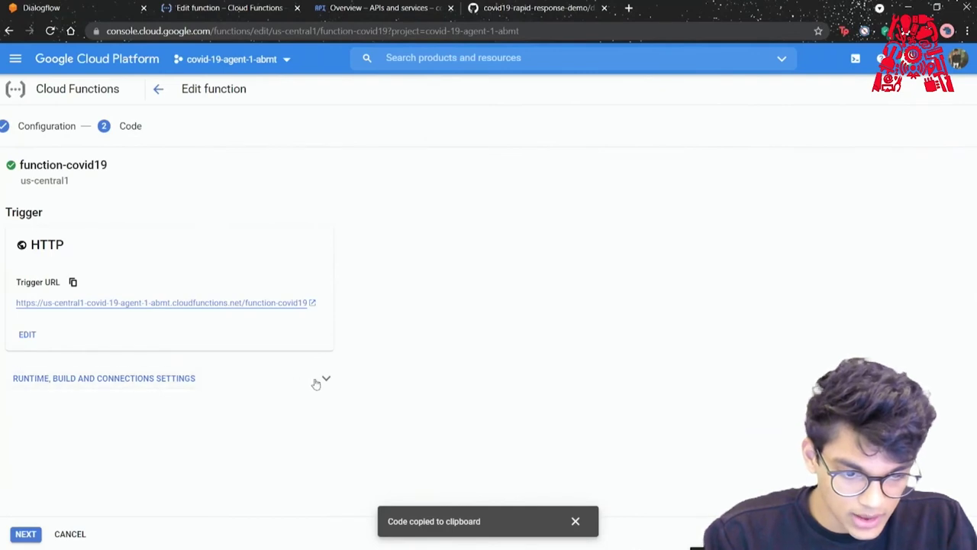
pyautogui.click(327, 382)
pyautogui.scroll(-3, 233, 402)
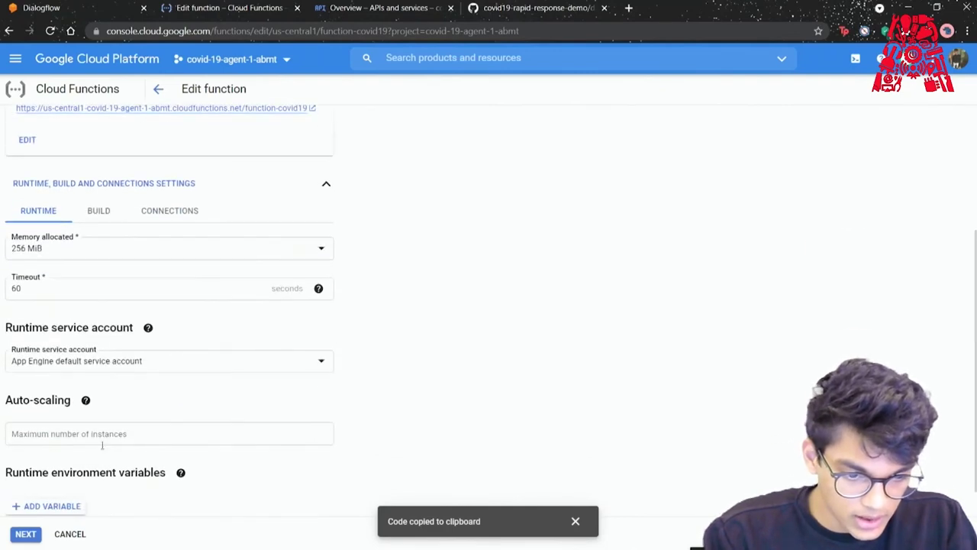
pyautogui.scroll(-1, 102, 451)
pyautogui.click(57, 473)
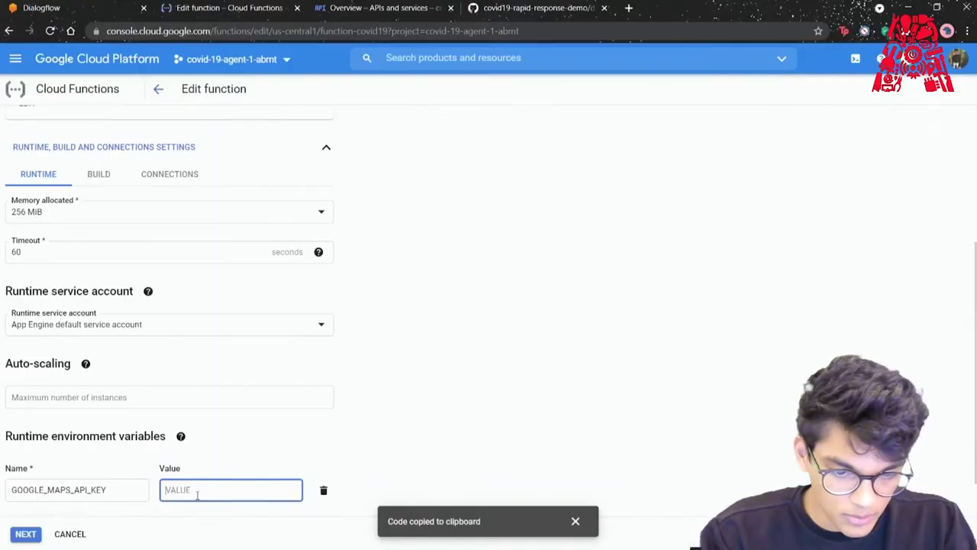
pyautogui.hotkey('ctrl', 'v')
pyautogui.click(25, 535)
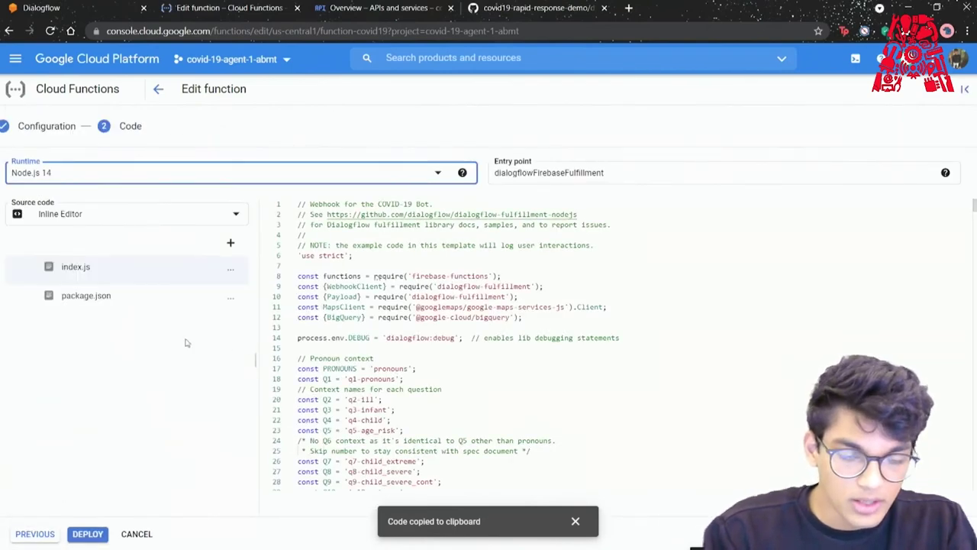
pyautogui.click(81, 6)
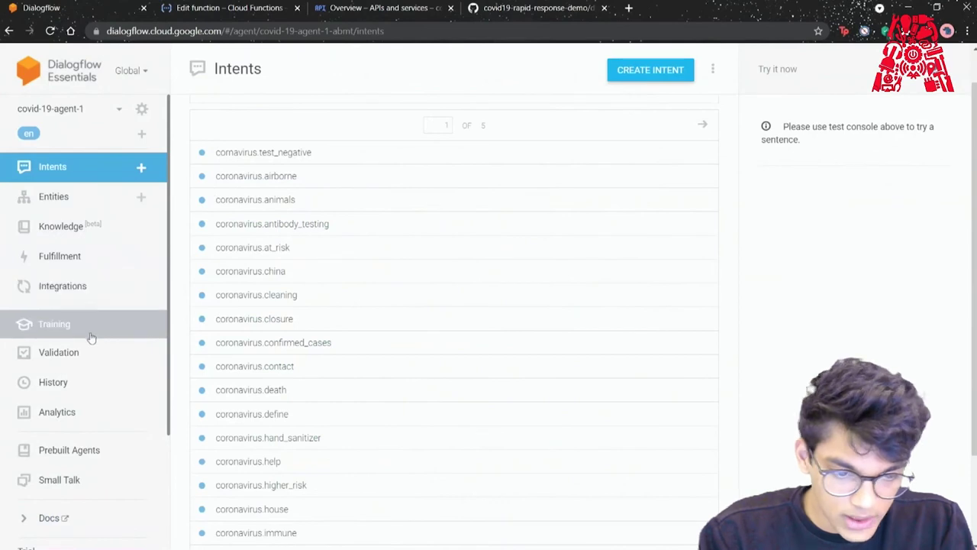
# Enable the Dialogflow Messenger integration on the Integrations page.
pyautogui.click(108, 298)
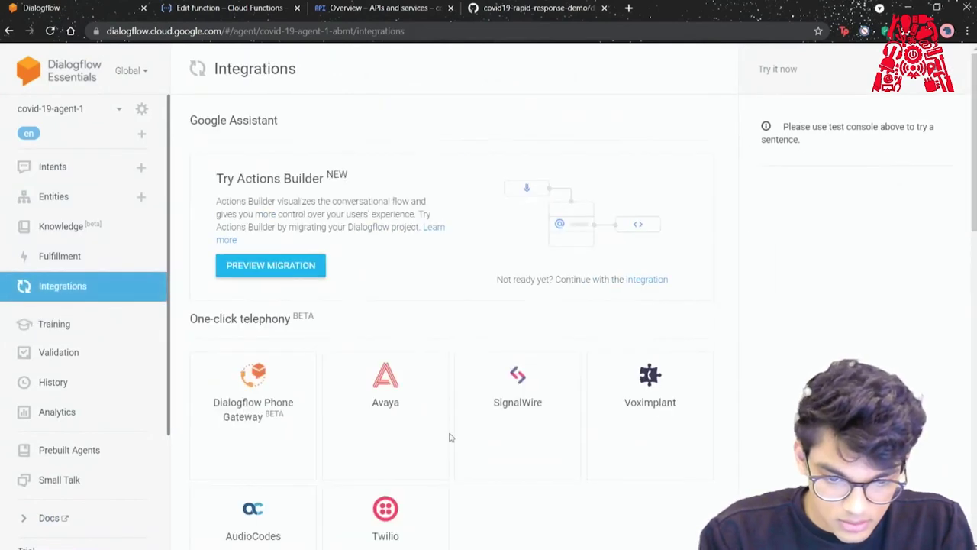
pyautogui.scroll(-5, 449, 437)
pyautogui.scroll(-2, 450, 340)
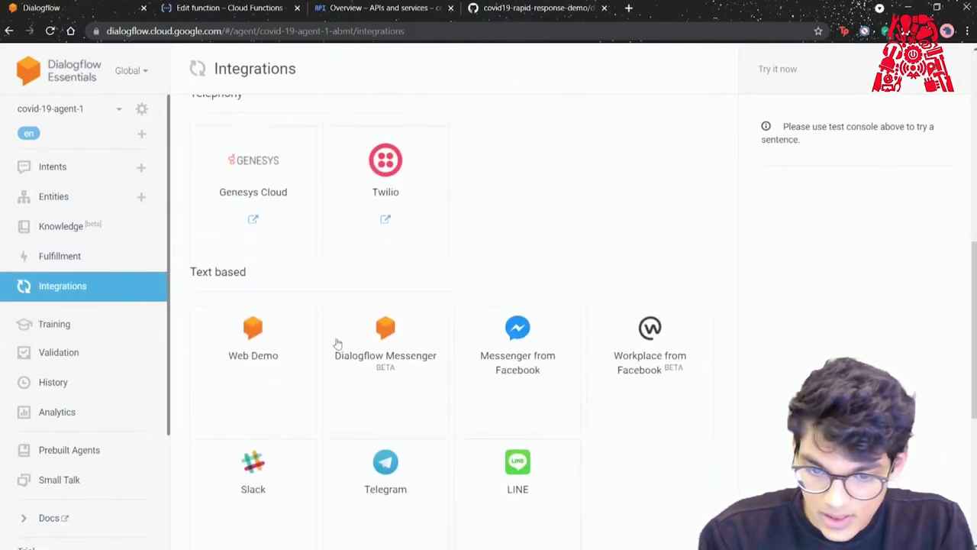
pyautogui.click(380, 345)
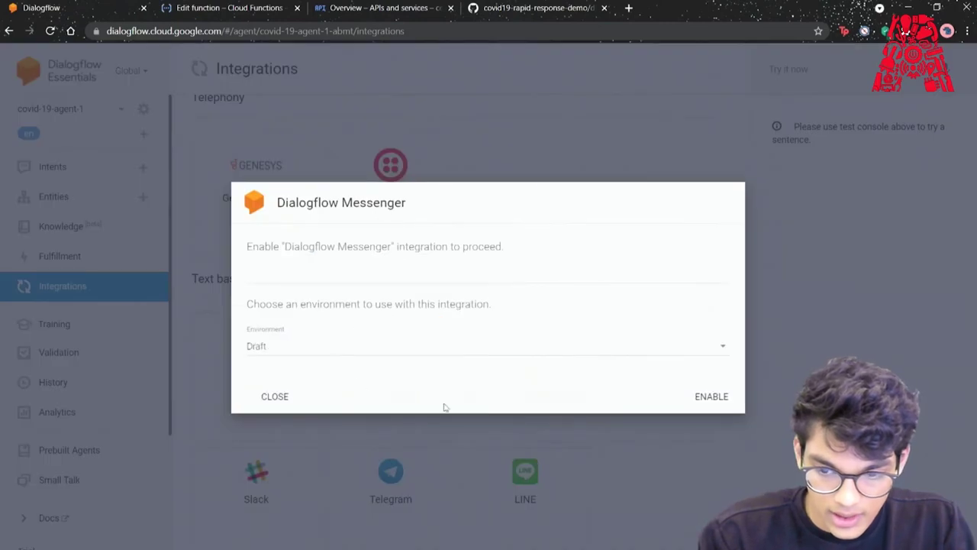
pyautogui.click(698, 398)
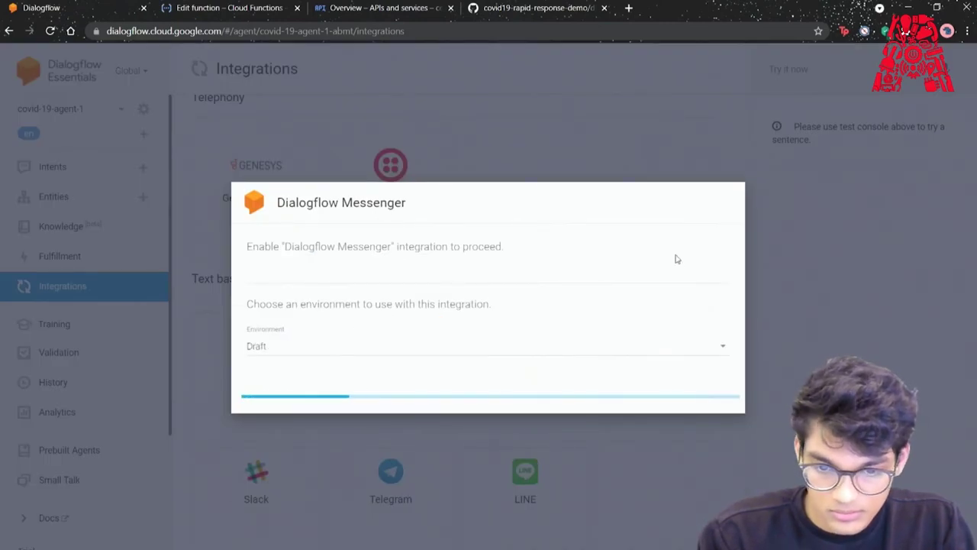
pyautogui.click(276, 469)
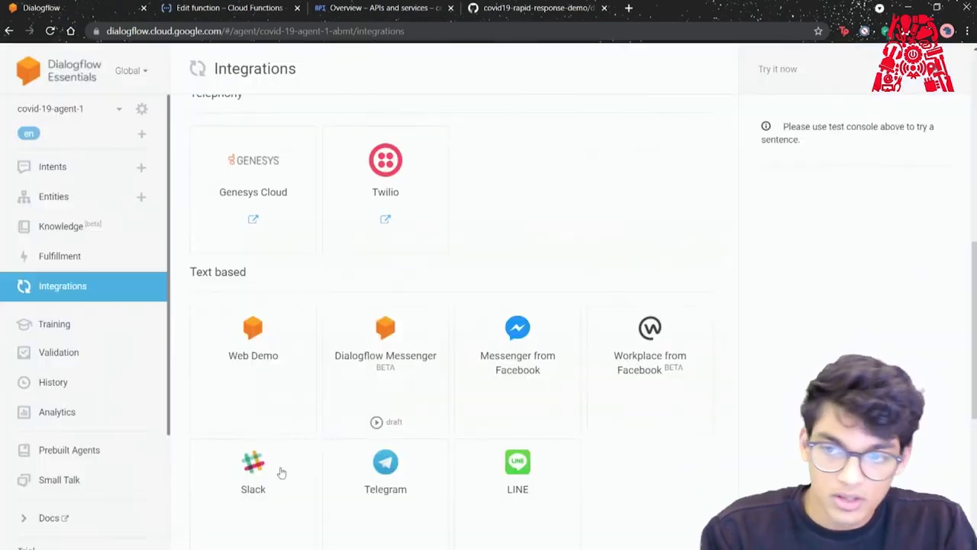
# Test the agent with 'is it safw to recieve packages' and select the start of its answer.
pyautogui.click(779, 68)
pyautogui.write('is ')
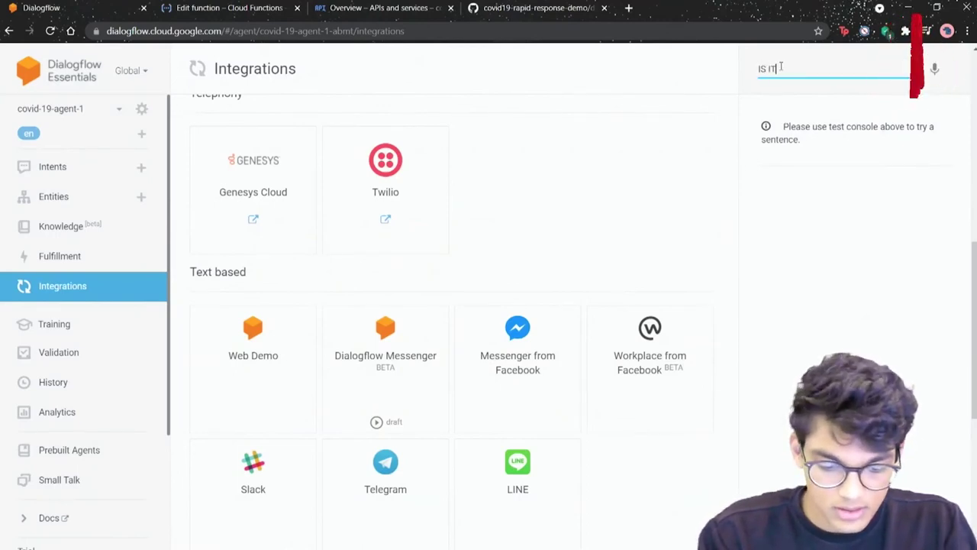
pyautogui.write('it safw')
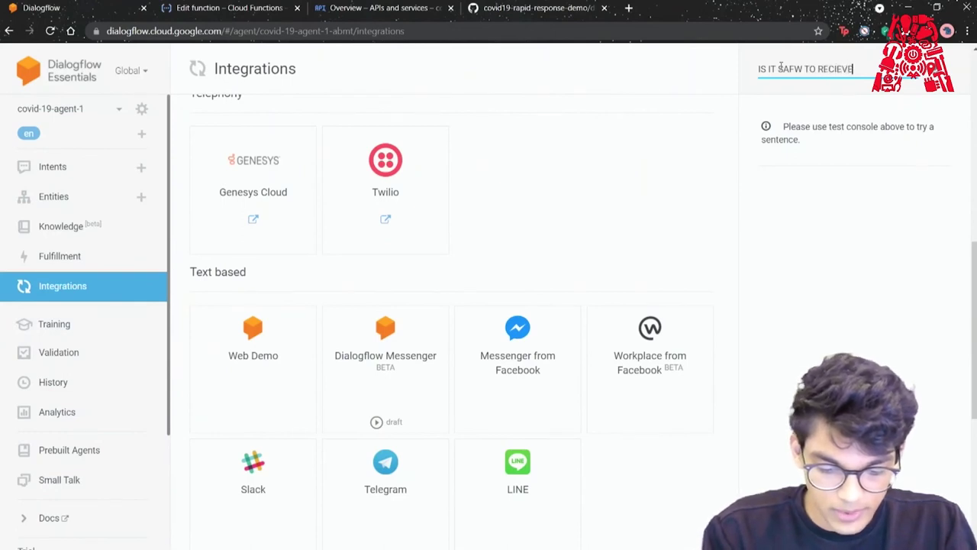
pyautogui.press('Return')
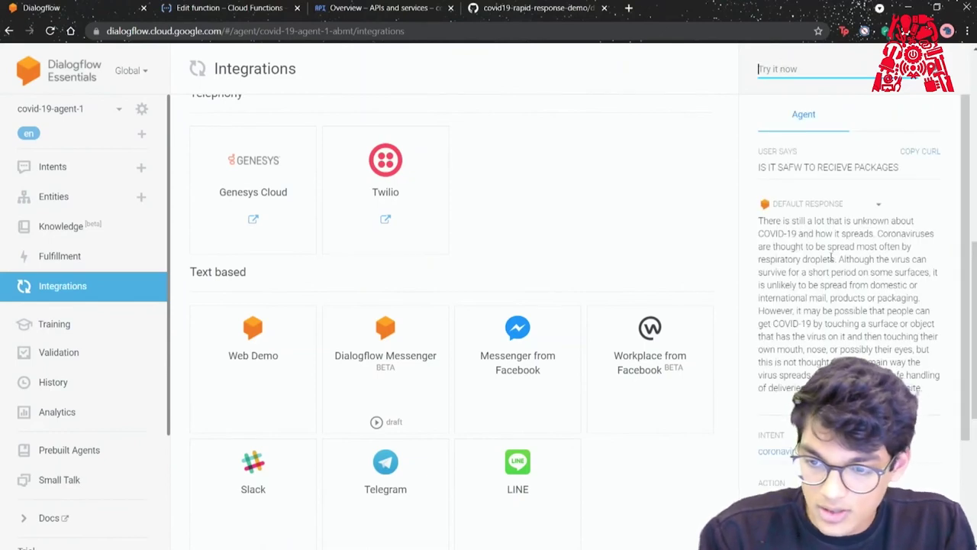
pyautogui.moveTo(763, 221); pyautogui.dragTo(860, 244)
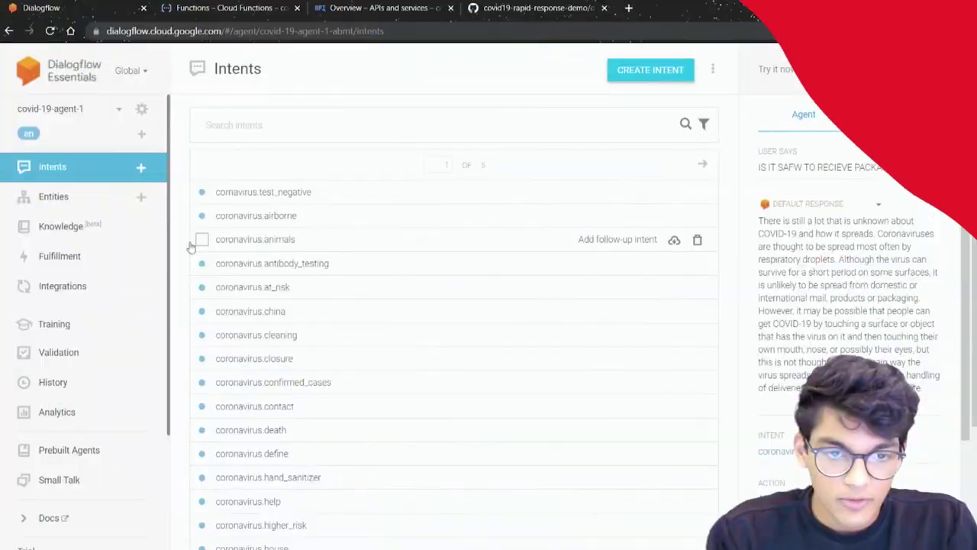
# Create a new service account named covid19-helpbot from IAM & Admin > Service Accounts.
pyautogui.click(262, 6)
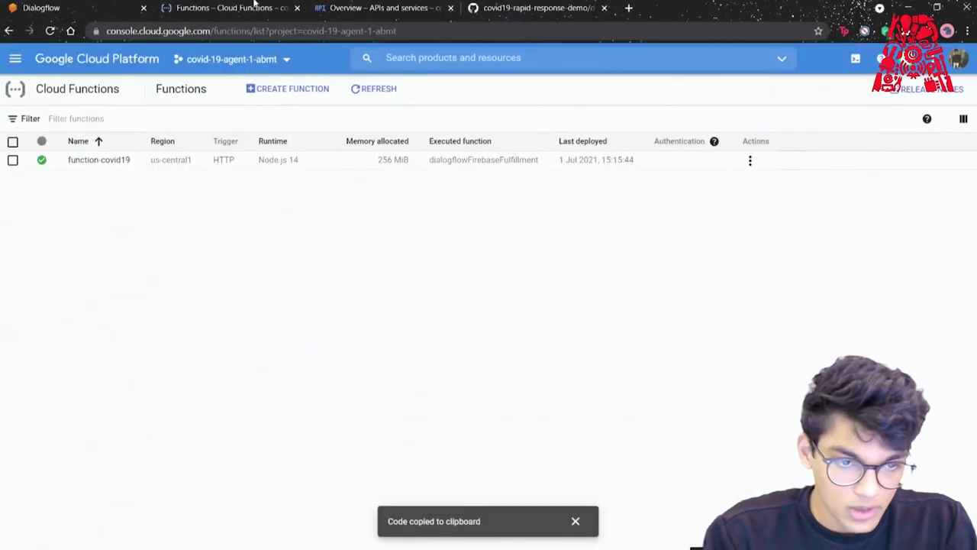
pyautogui.click(17, 63)
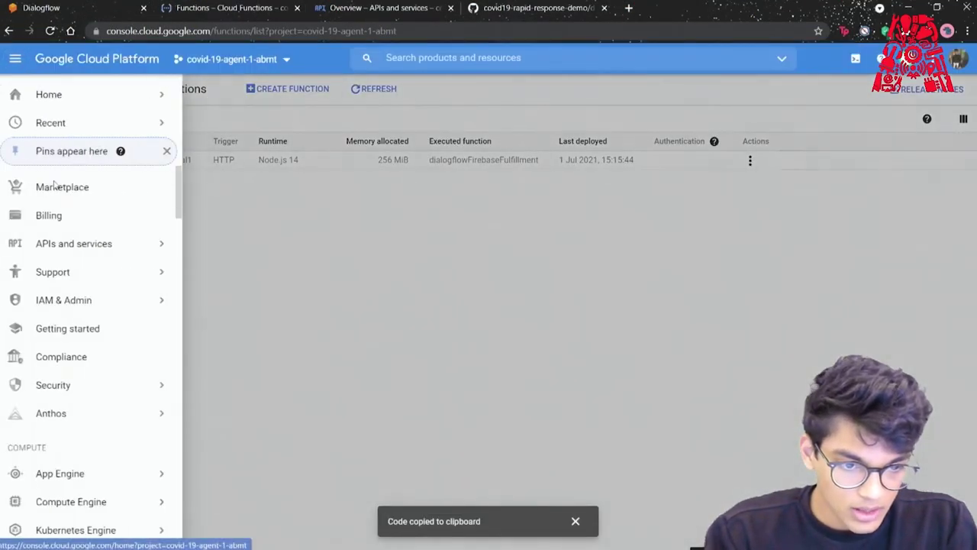
pyautogui.moveTo(140, 301)
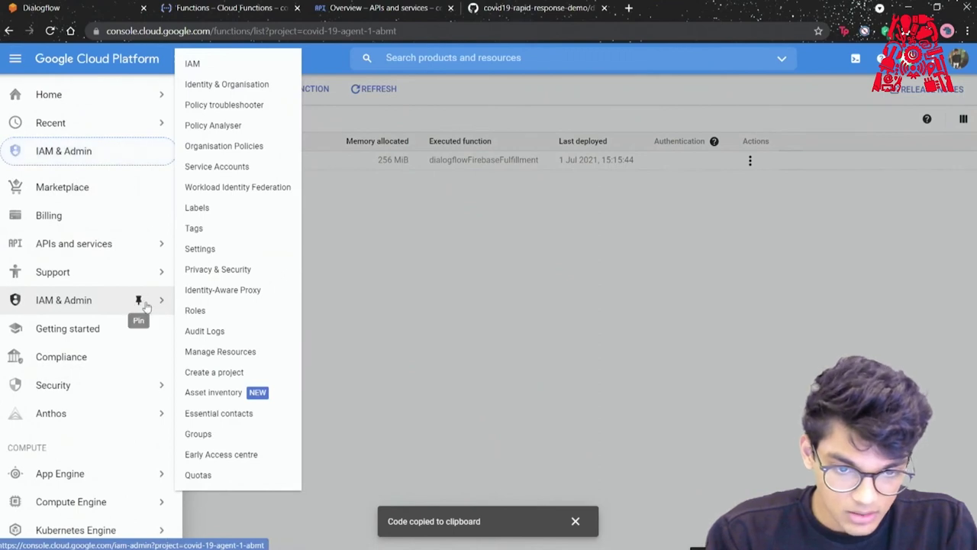
pyautogui.click(239, 174)
pyautogui.click(369, 90)
pyautogui.click(239, 163)
pyautogui.write('covid19-helpbot')
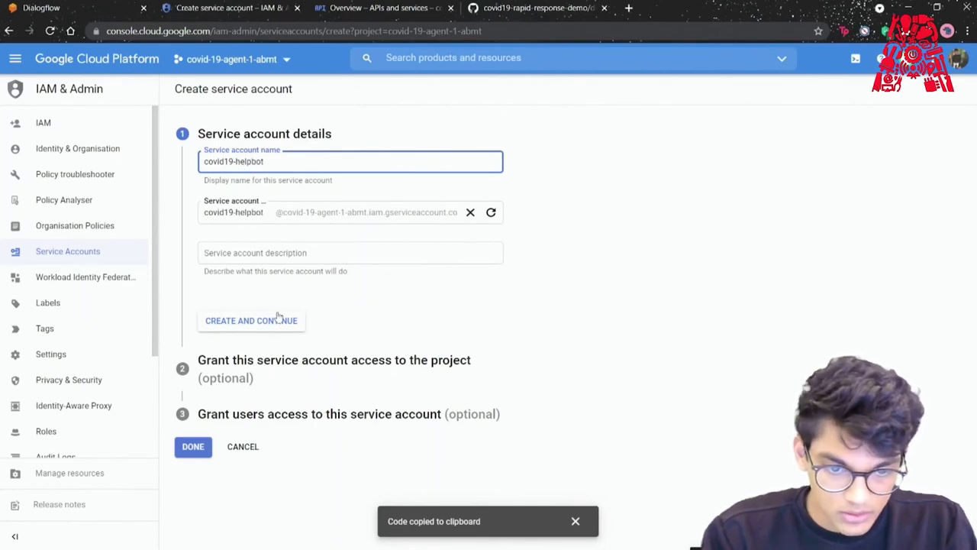
pyautogui.click(278, 319)
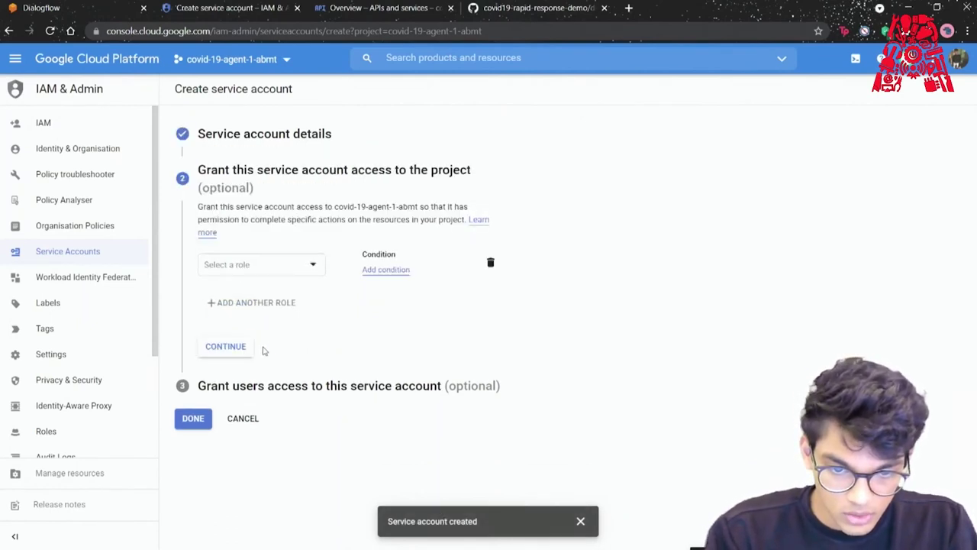
# Grant covid19-helpbot the Owner role and finish creating the account.
pyautogui.click(313, 265)
pyautogui.moveTo(268, 358)
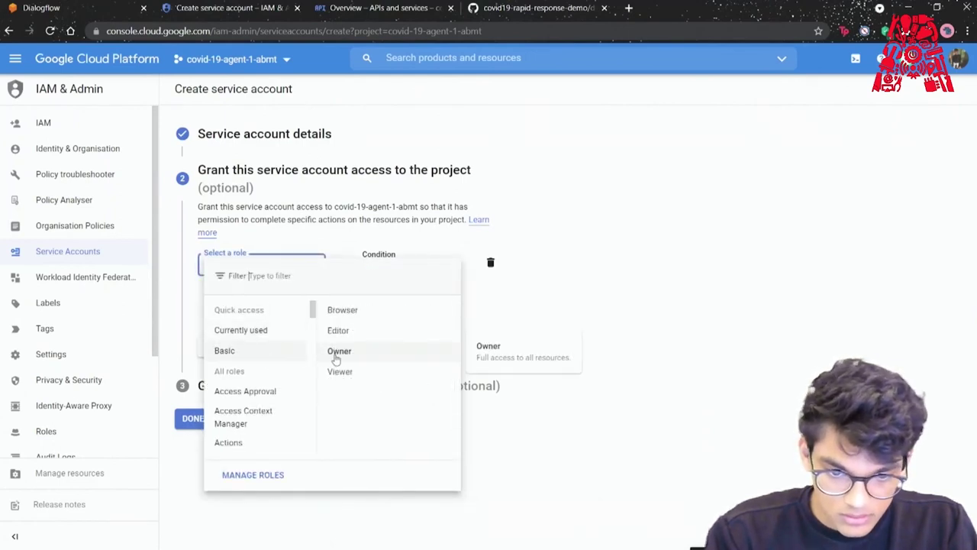
pyautogui.click(336, 358)
pyautogui.click(243, 361)
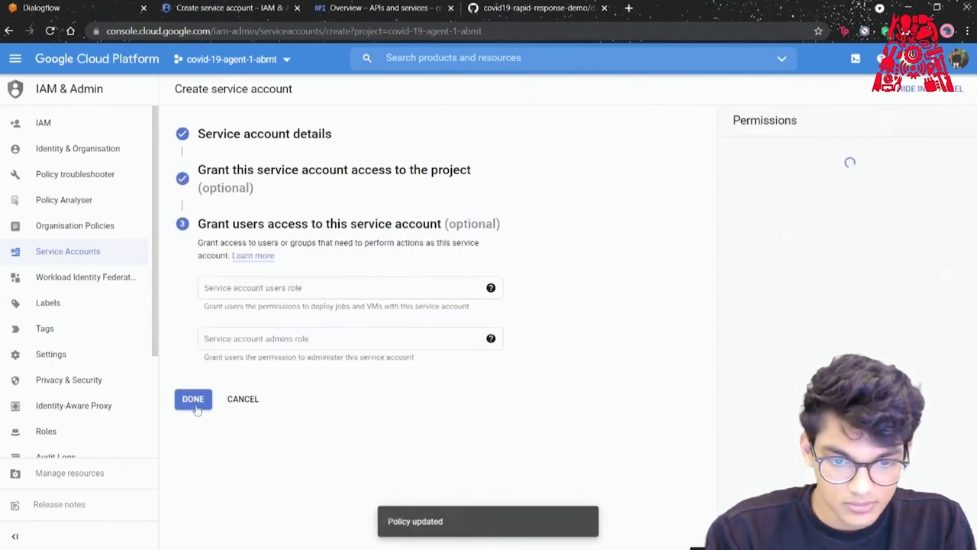
pyautogui.click(194, 401)
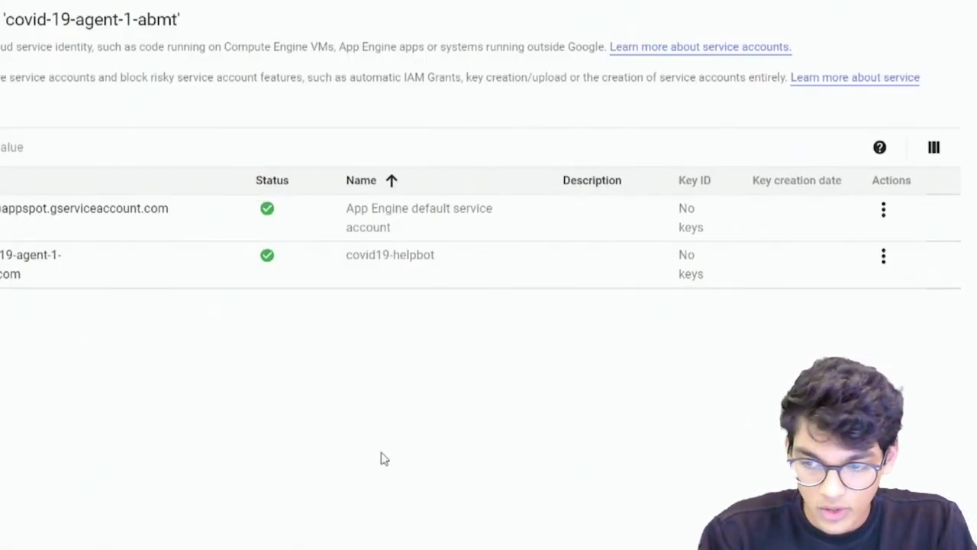
# Begin creating a new private key for covid19-helpbot via Manage keys.
pyautogui.click(884, 257)
pyautogui.click(794, 351)
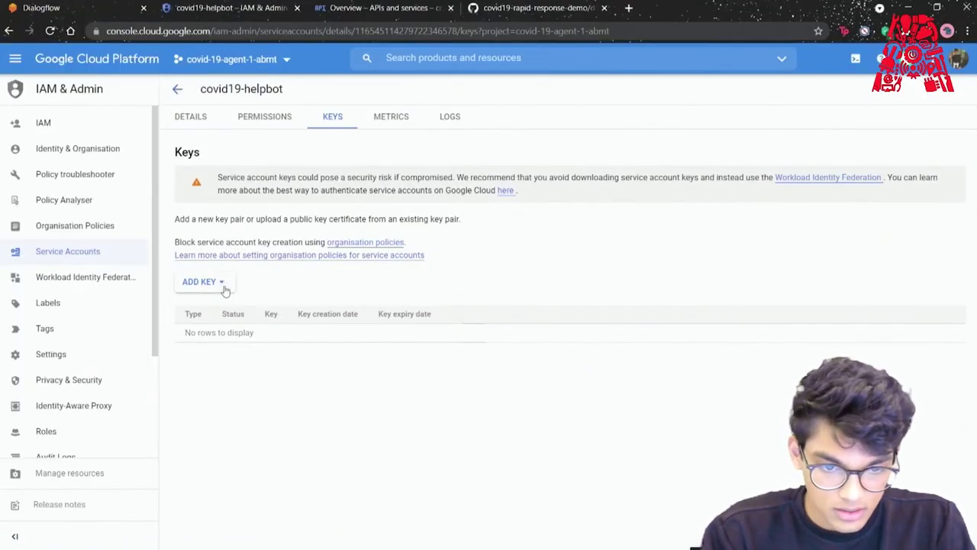
pyautogui.click(204, 282)
pyautogui.click(237, 313)
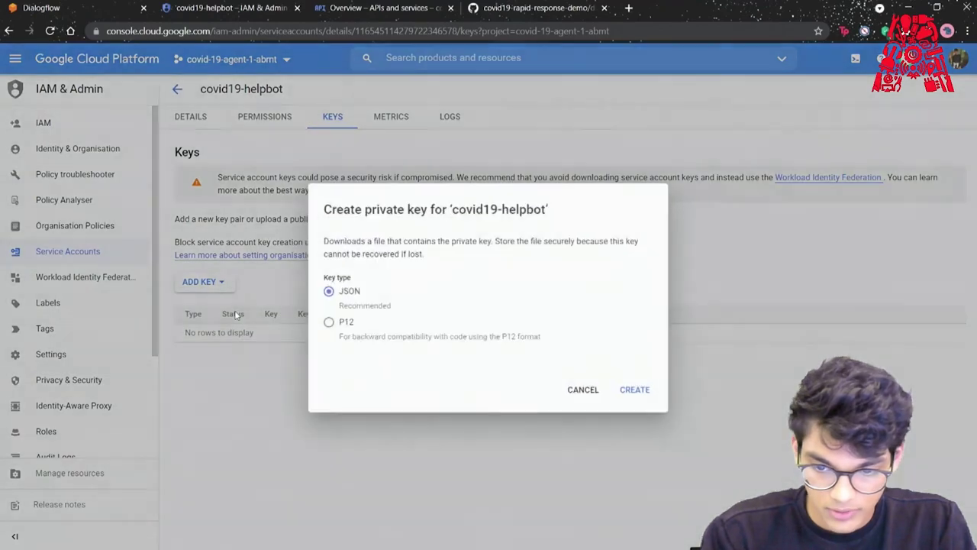
# Download the JSON private key and list the Downloads folder with dir.
pyautogui.click(636, 390)
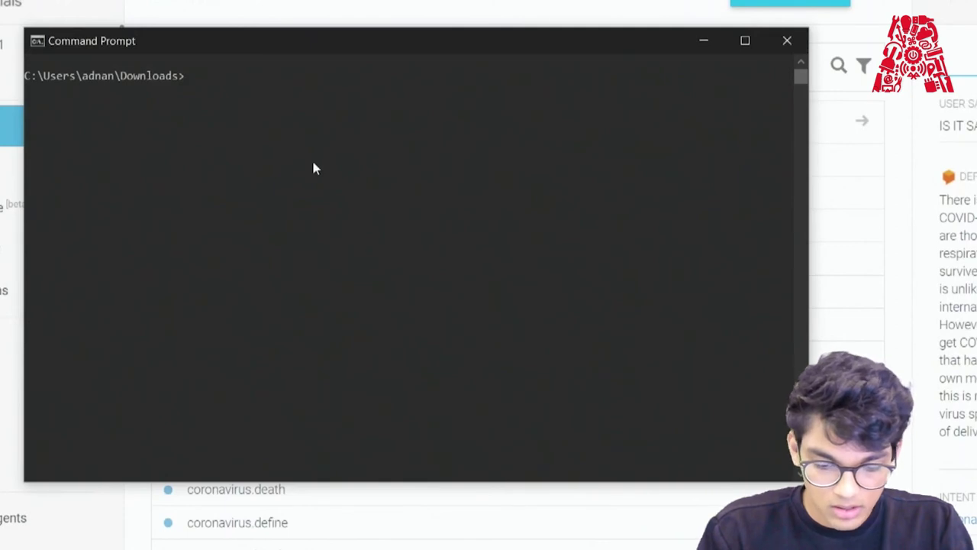
pyautogui.write('d')
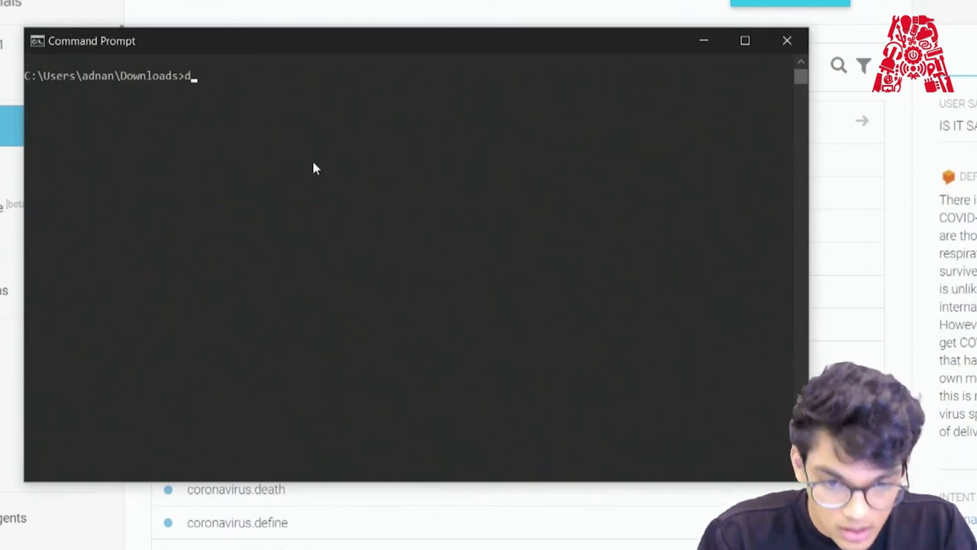
pyautogui.write('ir')
pyautogui.press('Return')
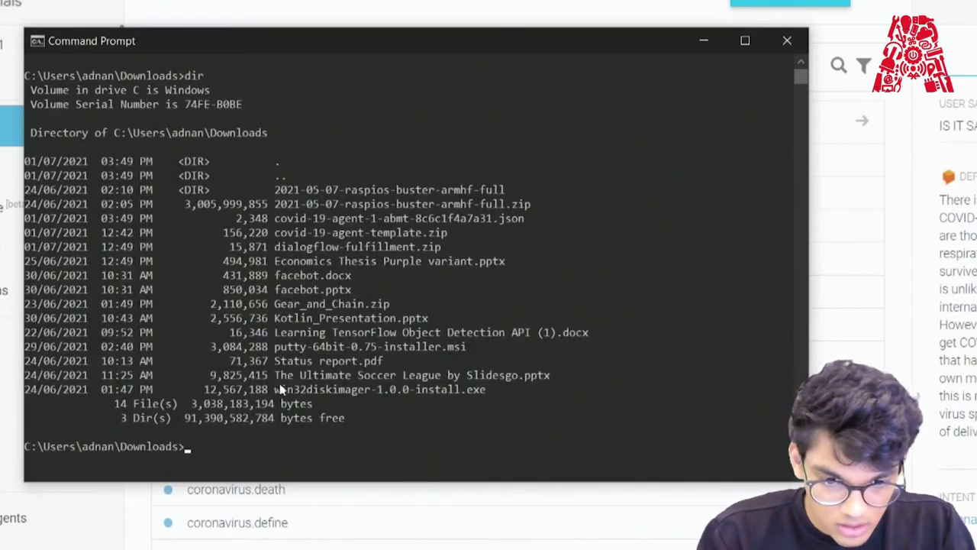
# Run set GOOGLE_APPLICATION_CREDENTIALS='covid-19-agent-1-abmt-8c6c1f4a7a31.json' in Command Prompt.
pyautogui.hotkey('ctrl', 'v')
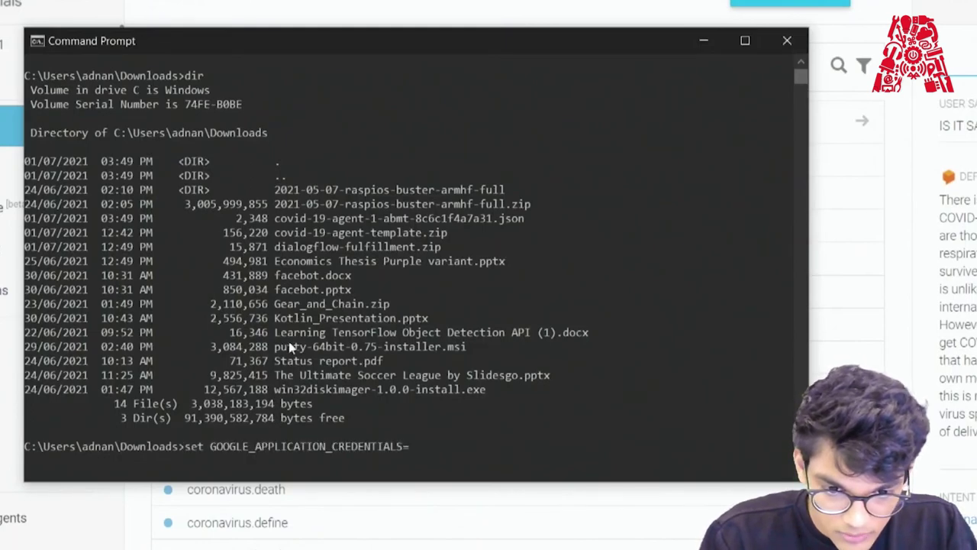
pyautogui.moveTo(277, 218); pyautogui.dragTo(522, 219)
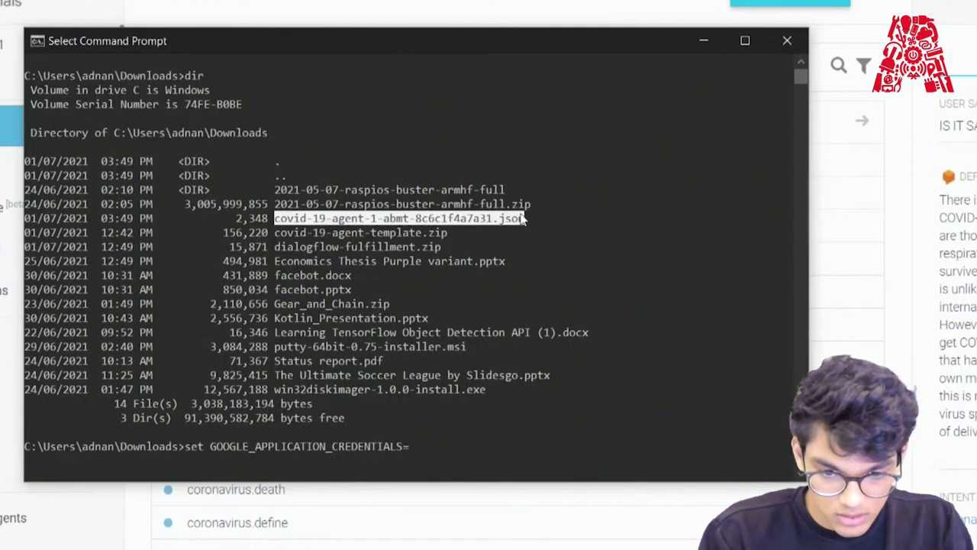
pyautogui.rightClick(522, 219)
pyautogui.click(489, 449)
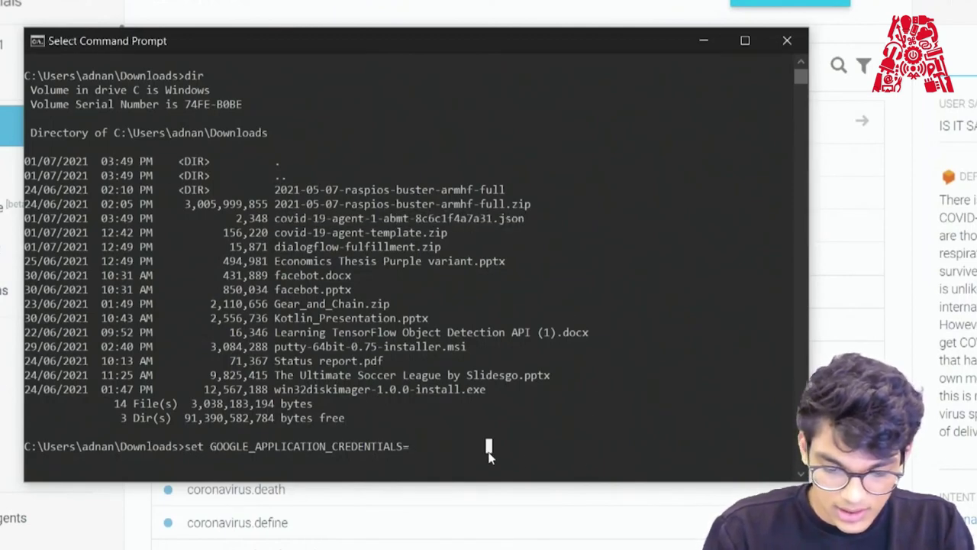
pyautogui.write("'")
pyautogui.rightClick(487, 448)
pyautogui.write("'")
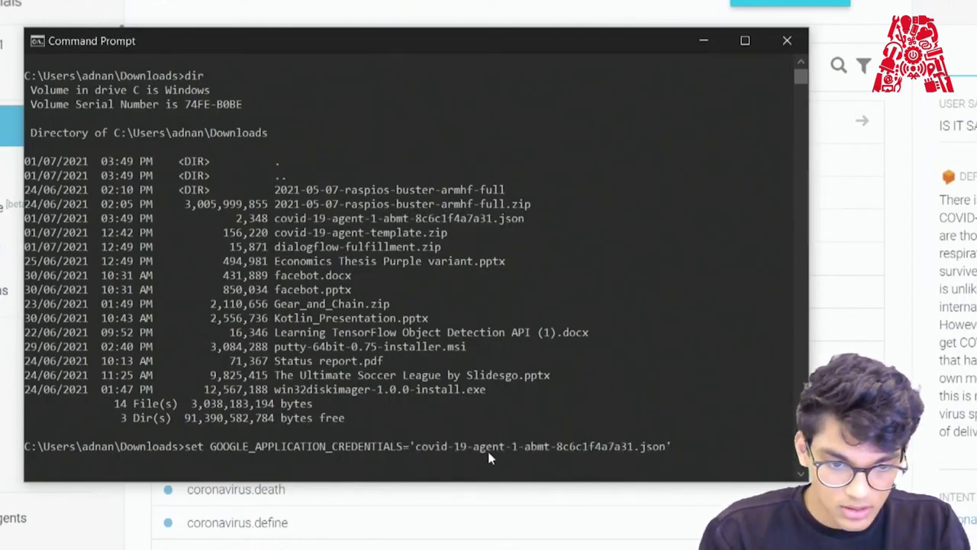
pyautogui.press('Return')
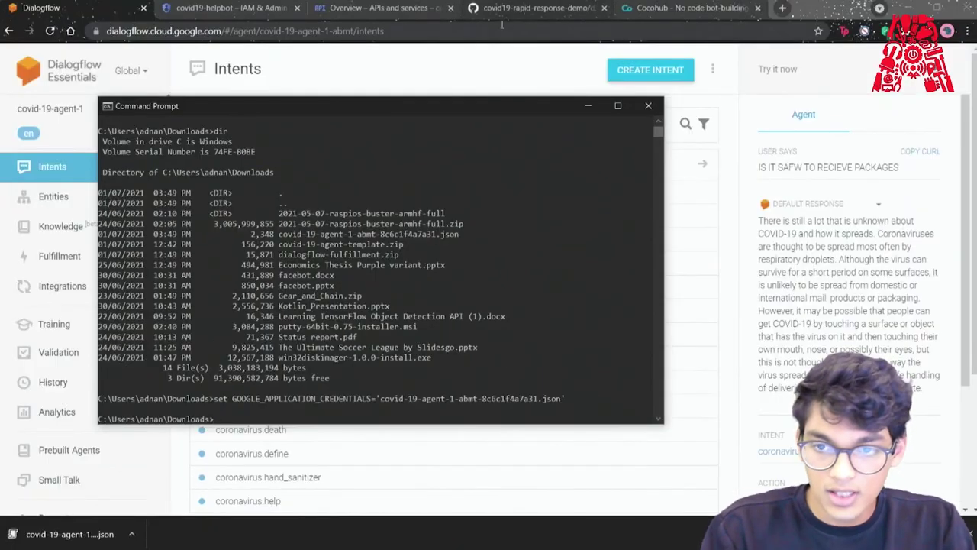
# In CoCoHub's My Components, start a new component using a Dialogflow agent.
pyautogui.click(493, 55)
pyautogui.click(658, 7)
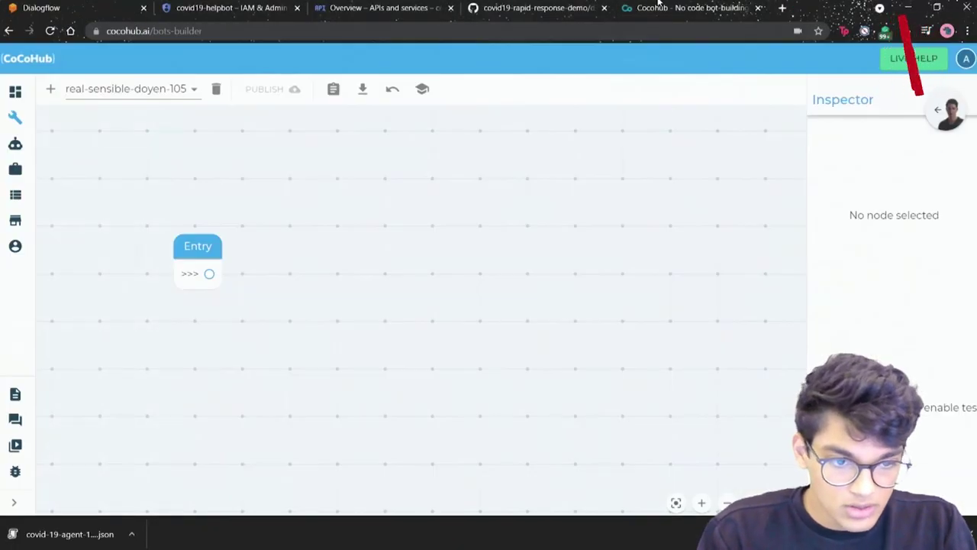
pyautogui.moveTo(25, 266)
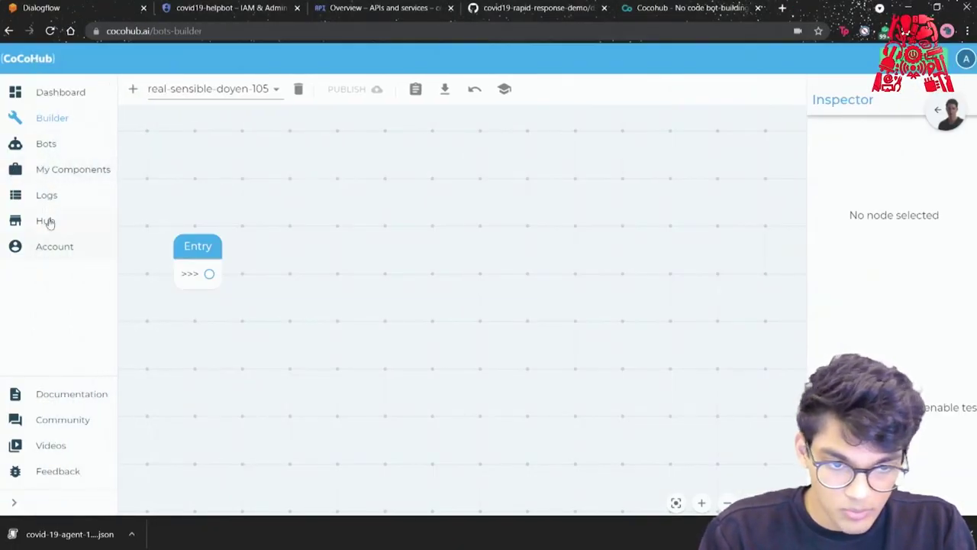
pyautogui.click(31, 169)
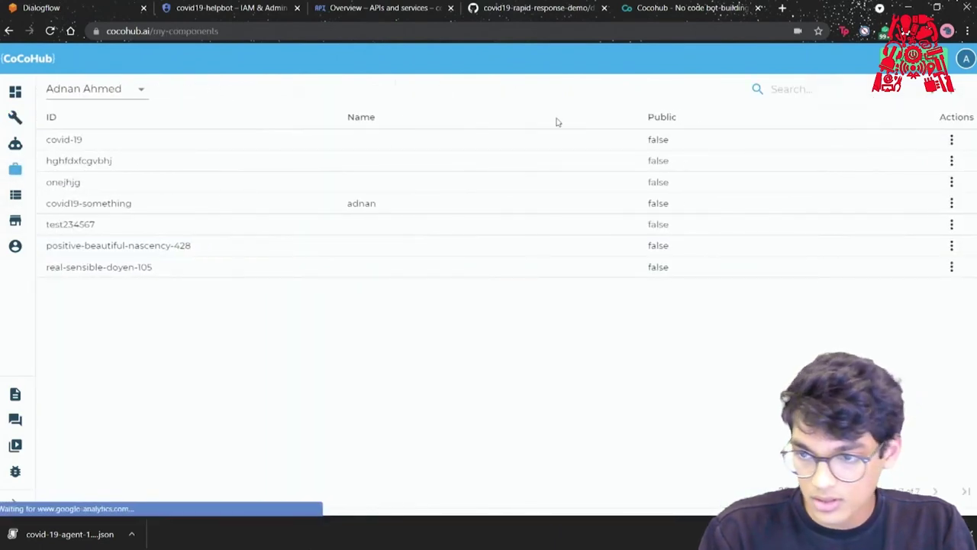
pyautogui.click(953, 93)
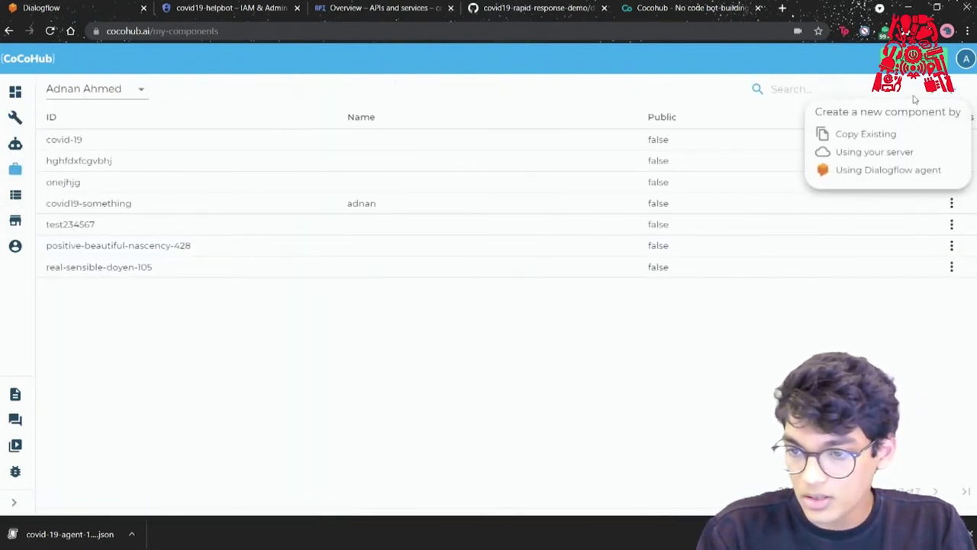
pyautogui.click(869, 171)
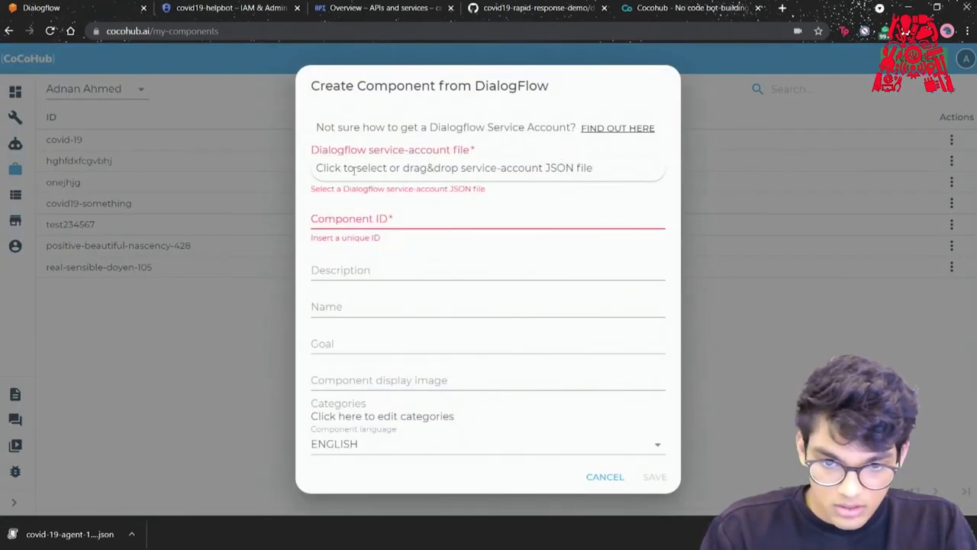
# Upload the covid-19-agent JSON key file and begin typing component ID 'covid-19 hel'.
pyautogui.click(480, 167)
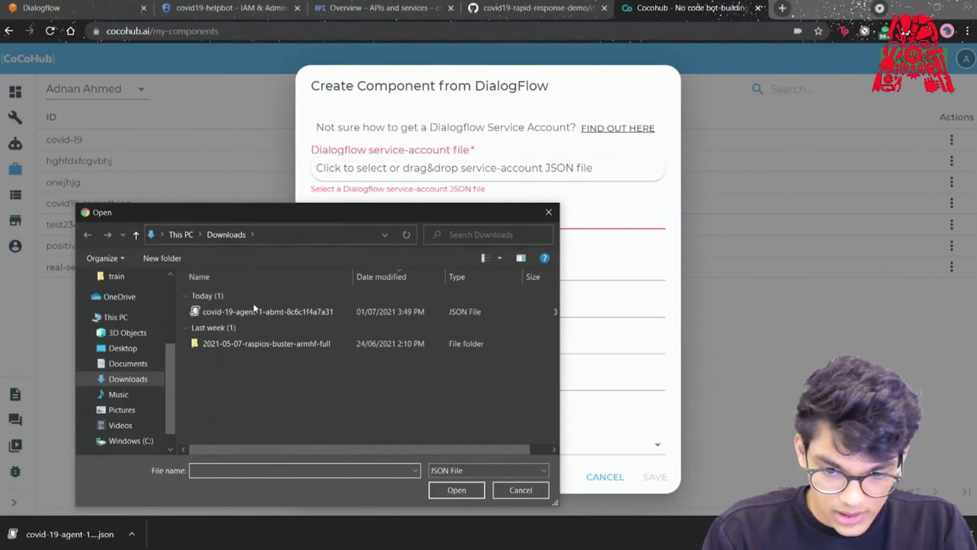
pyautogui.click(257, 311)
pyautogui.click(473, 495)
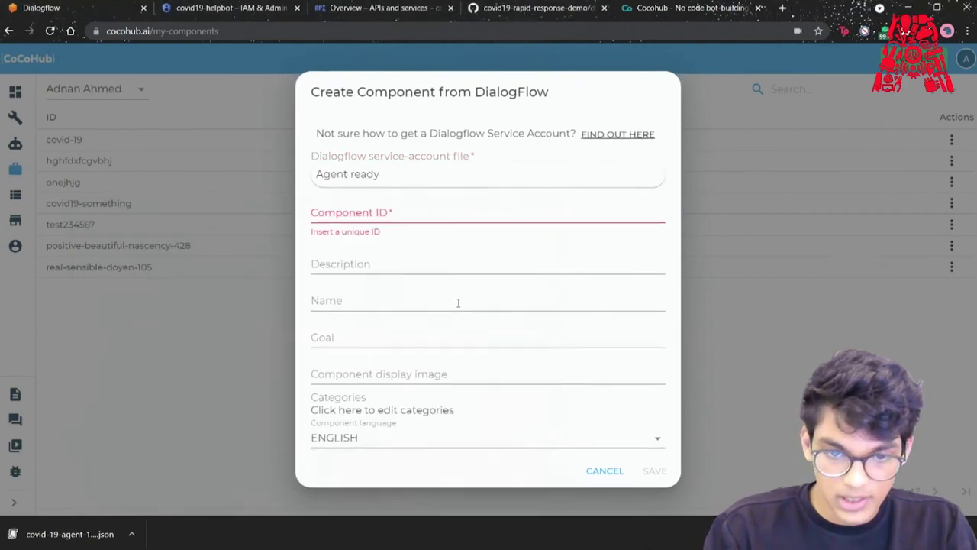
pyautogui.click(363, 212)
pyautogui.write('covid-1')
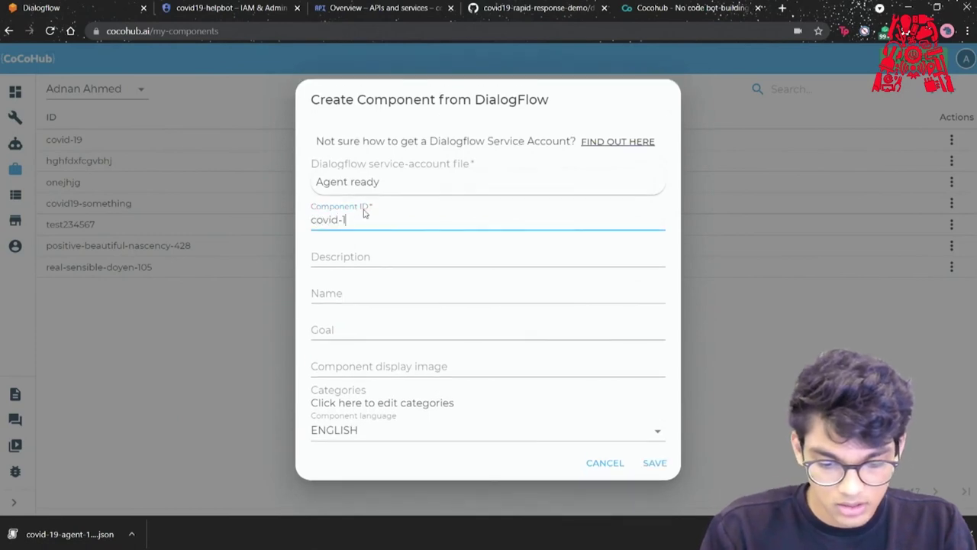
pyautogui.write('9 hel')
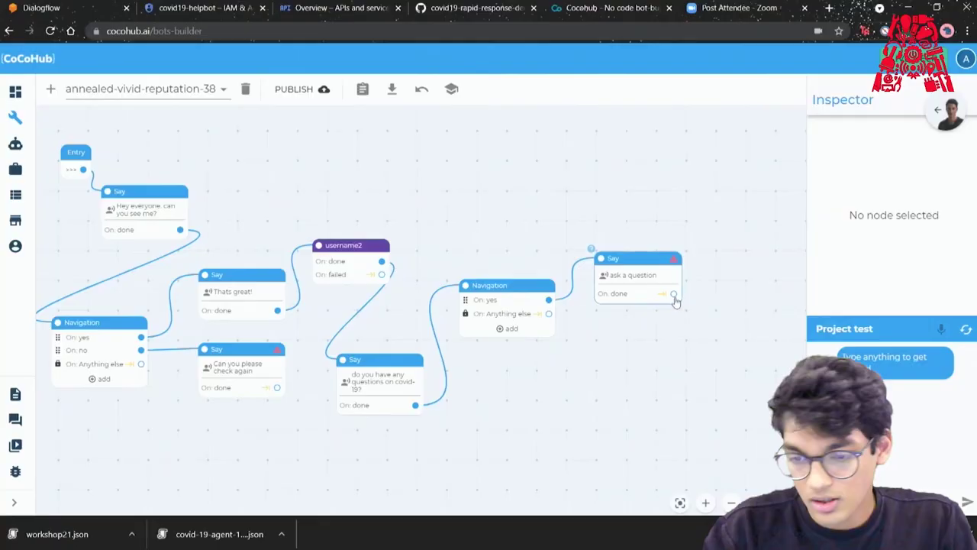
# Attach the covid-19-helpbbot component after the ask a question step and place it below.
pyautogui.click(674, 295)
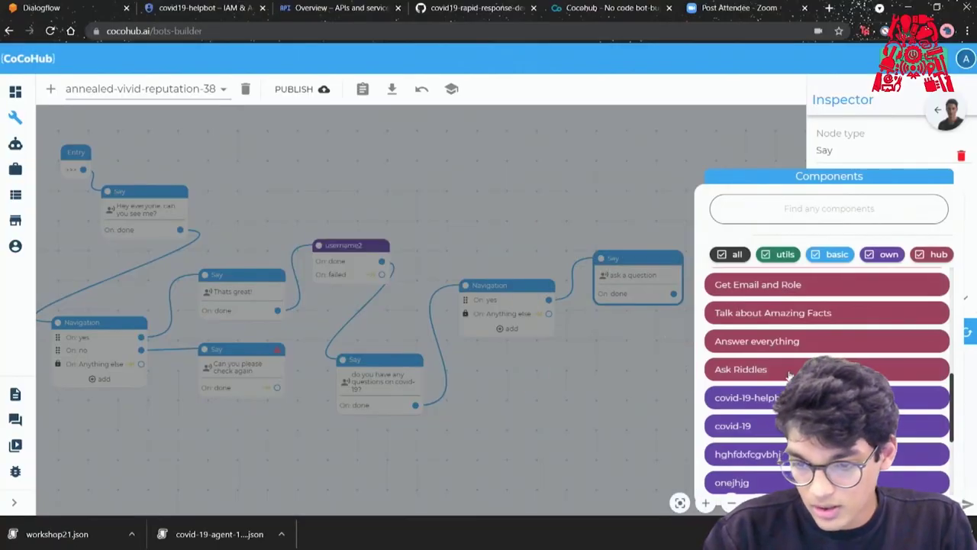
pyautogui.scroll(-1, 789, 374)
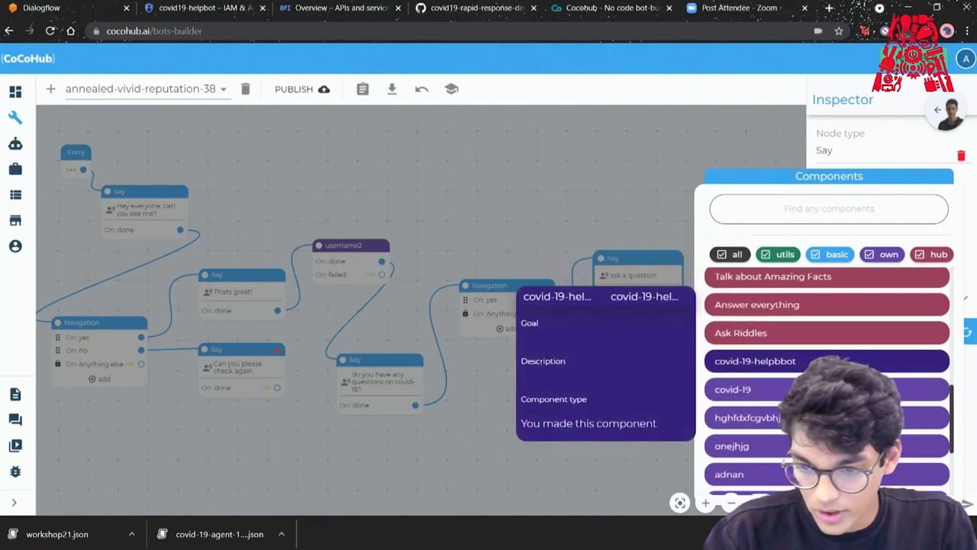
pyautogui.click(764, 361)
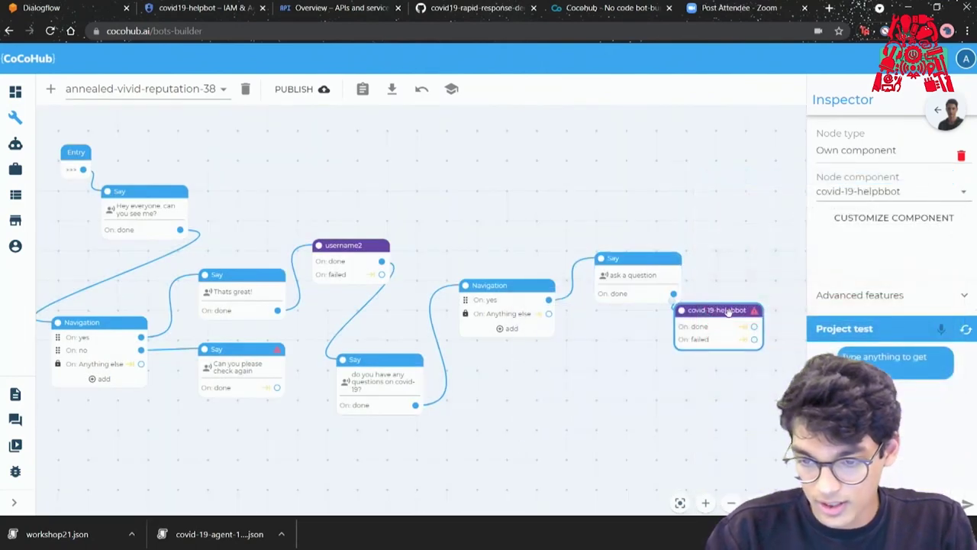
pyautogui.moveTo(705, 309); pyautogui.dragTo(651, 398)
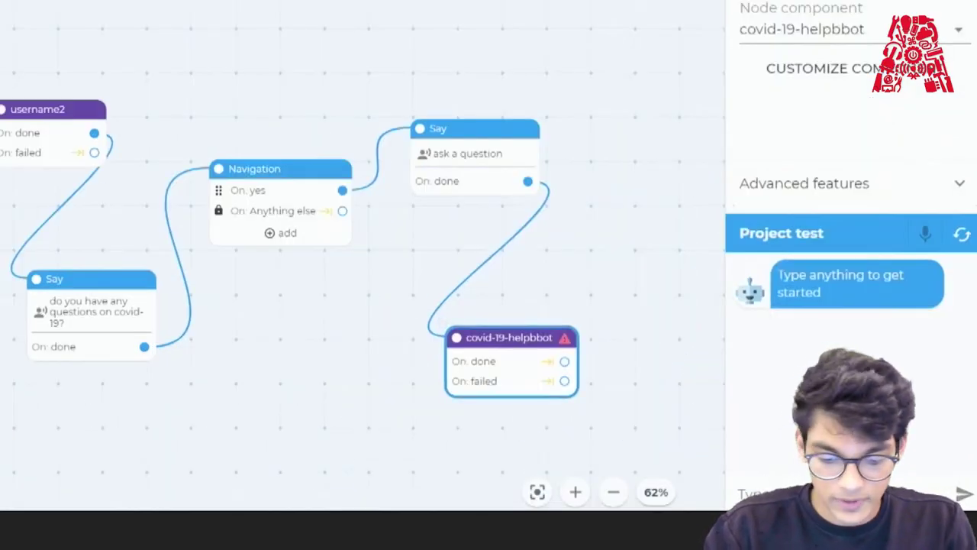
# In the test chat, greet the bot and answer its first-name, last-name and yes prompts.
pyautogui.click(786, 500)
pyautogui.write('h')
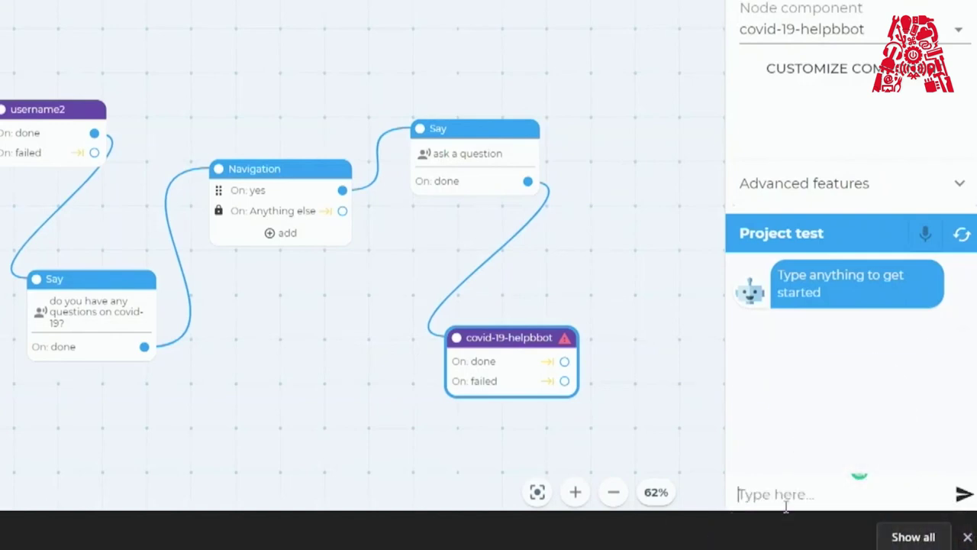
pyautogui.press('Return')
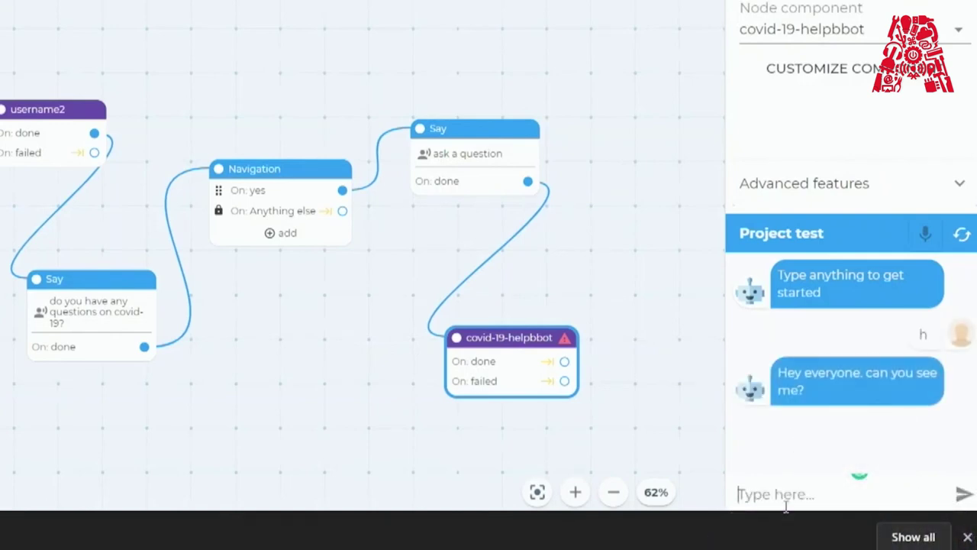
pyautogui.press('Return')
pyautogui.press('Return')
pyautogui.write('yes')
pyautogui.press('Return')
pyautogui.write('yes')
pyautogui.press('Return')
# Ask the test bot 'what is covid-19' and check its novel-coronavirus explanation.
pyautogui.write('waht')
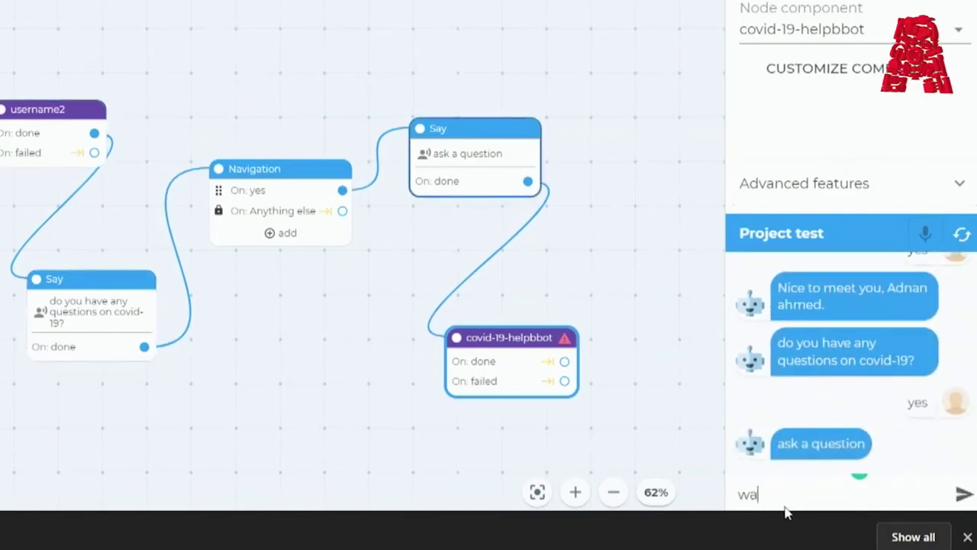
pyautogui.press('BackSpace')
pyautogui.press('BackSpace')
pyautogui.press('BackSpace')
pyautogui.write('hat is covid-19')
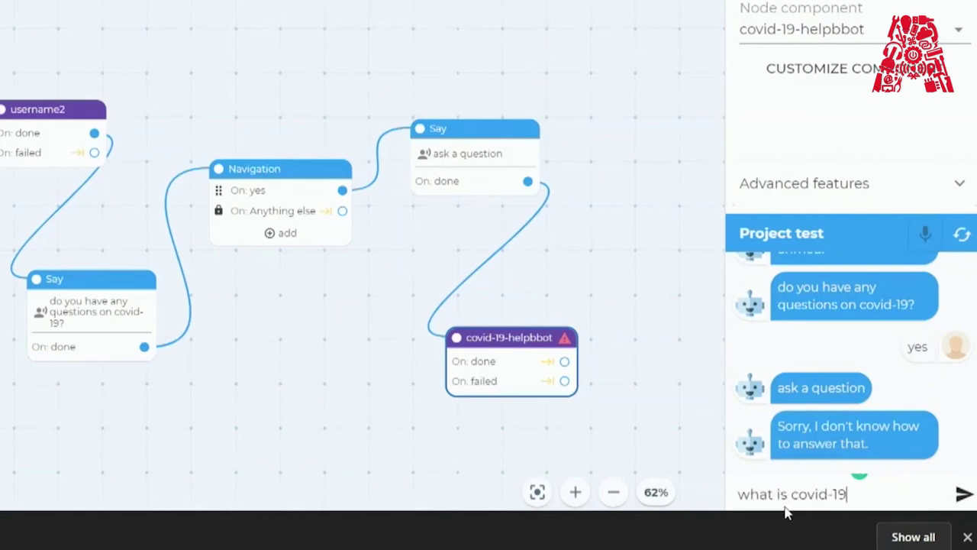
pyautogui.press('Return')
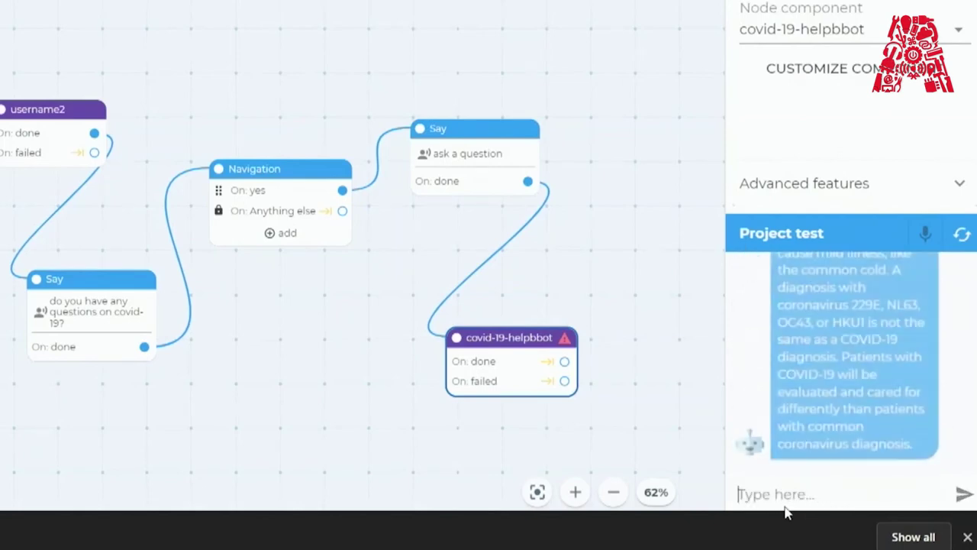
pyautogui.moveTo(895, 401)
pyautogui.scroll(5, 895, 401)
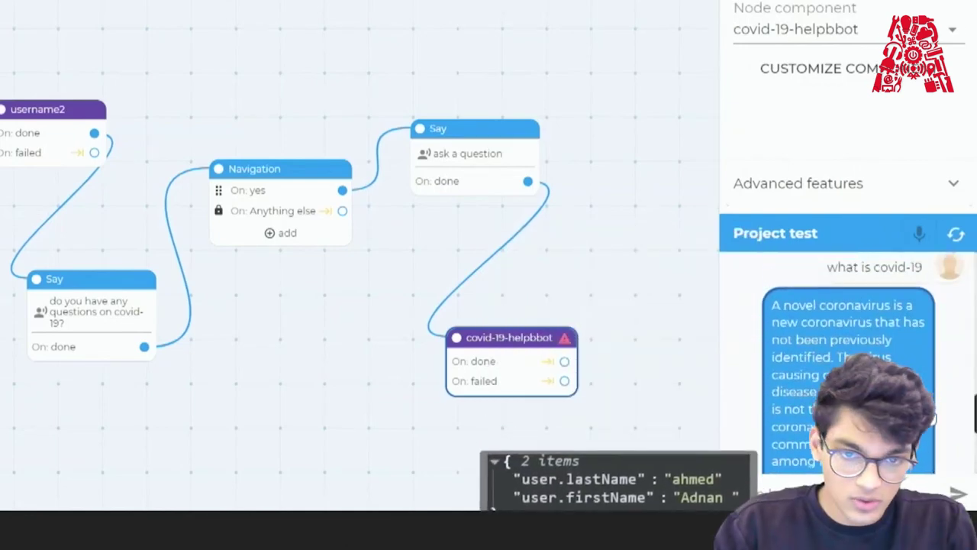
pyautogui.scroll(-2, 847, 382)
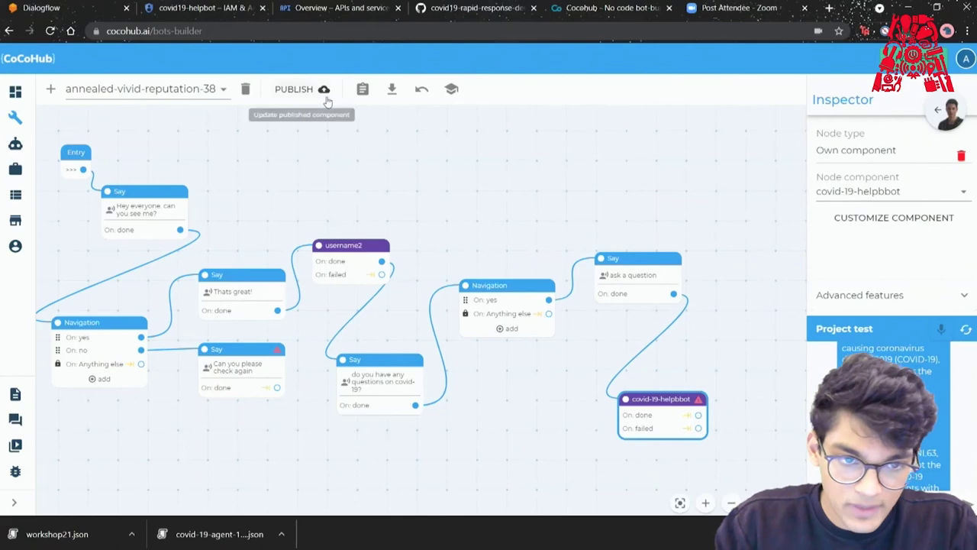
# Publish the updated flow and open the Kevin bot from the dashboard.
pyautogui.click(326, 97)
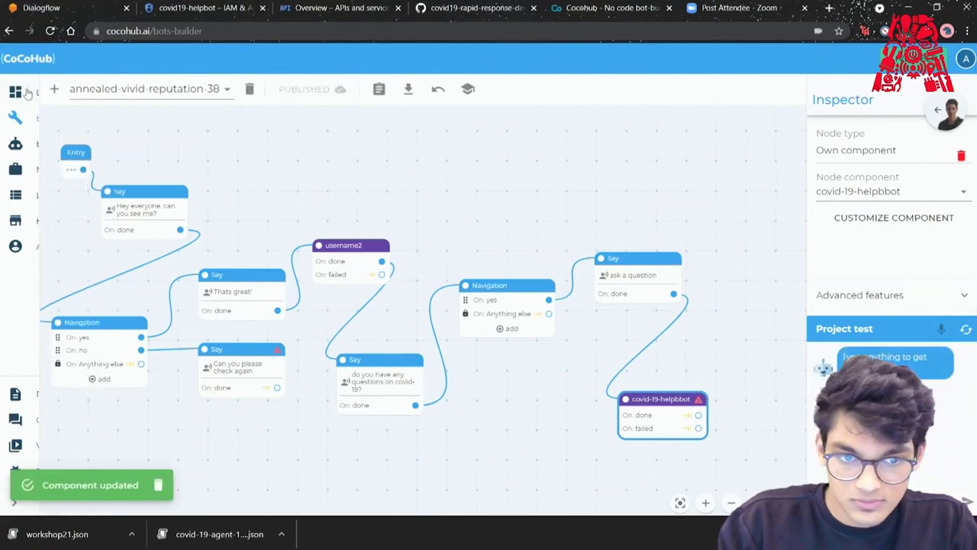
pyautogui.click(23, 92)
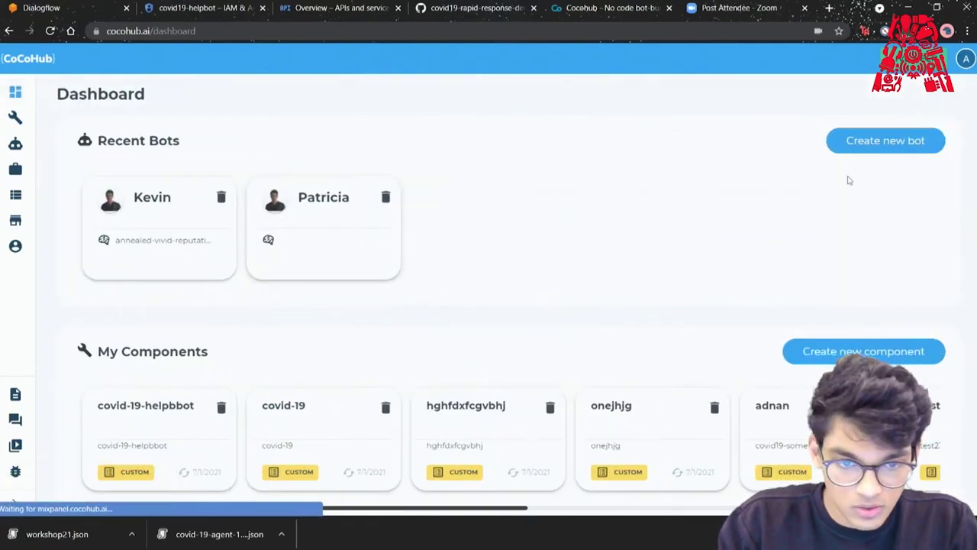
pyautogui.click(161, 203)
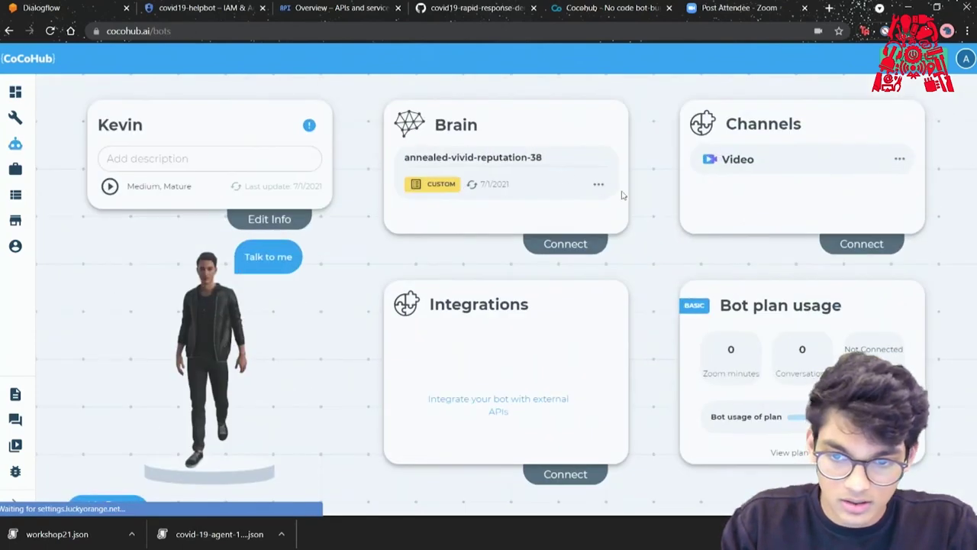
# Reconnect annealed-vivid-reputation-38 as Kevin's brain and unmute in Zoom to wake Kevin.
pyautogui.click(599, 184)
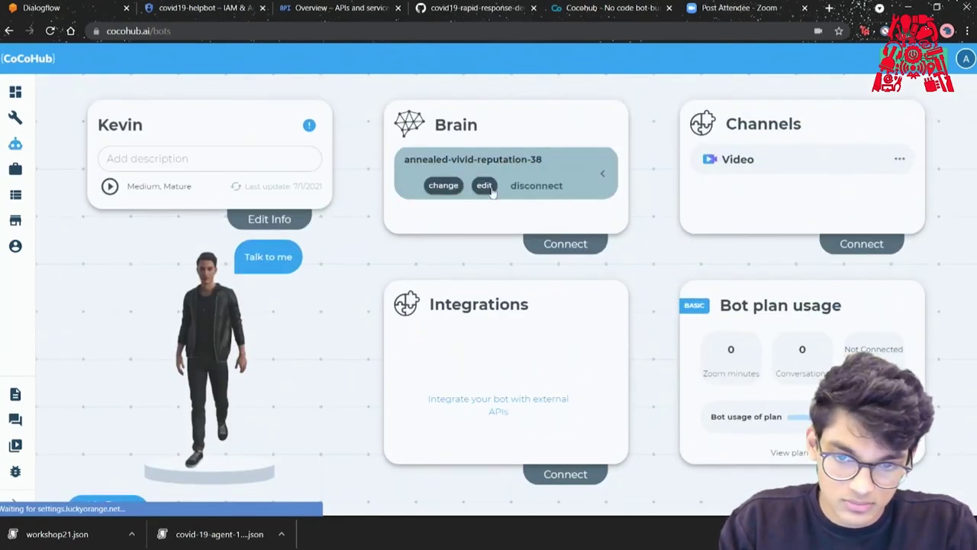
pyautogui.click(526, 187)
pyautogui.click(429, 161)
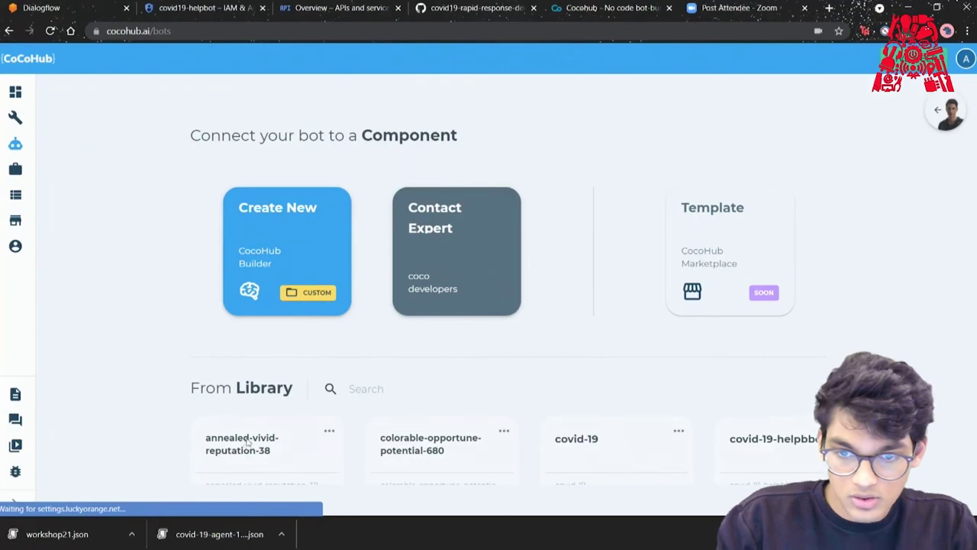
pyautogui.click(247, 444)
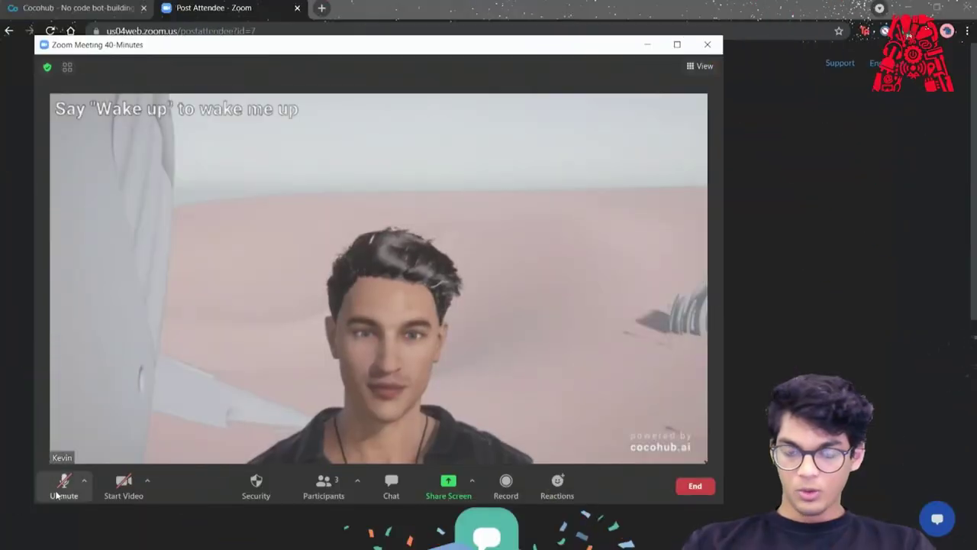
pyautogui.click(62, 489)
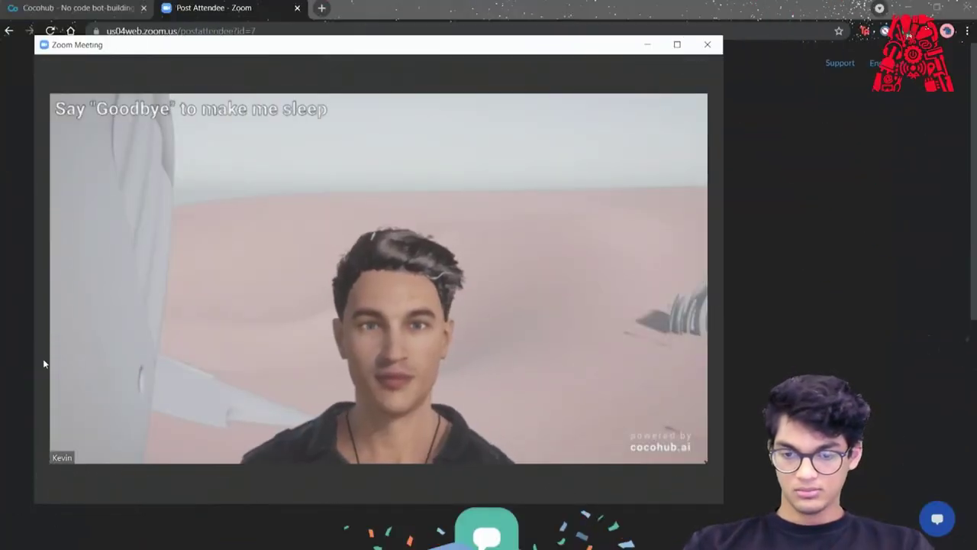